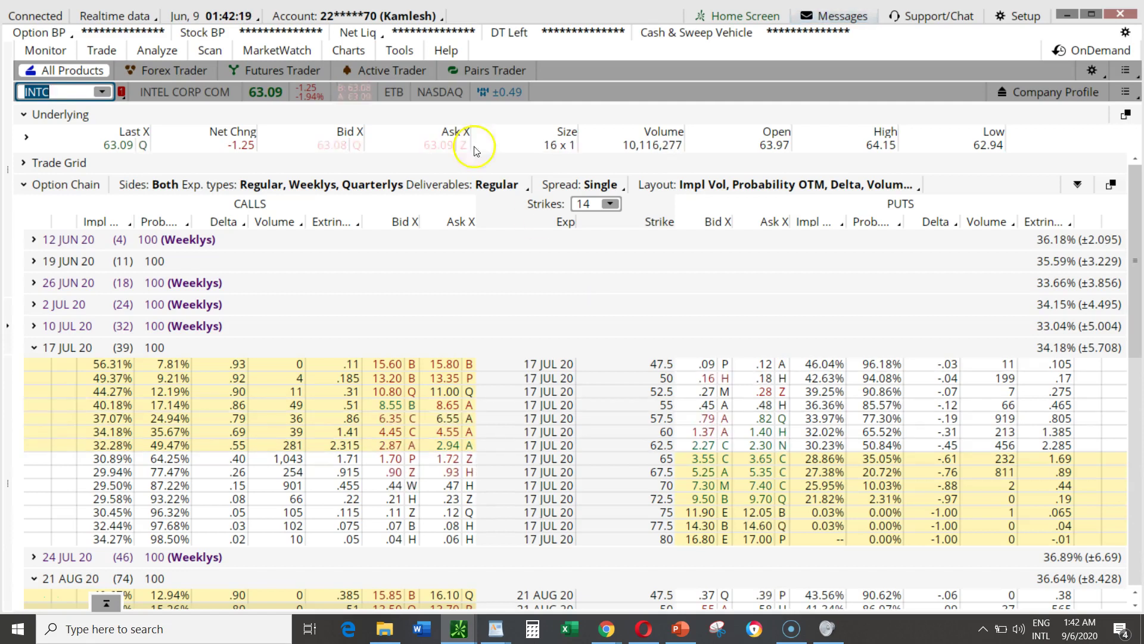
Step: Collapse the expanded 17 JUL 20, 21 AUG 20 and 16 OCT 20 expirations in the INTC option chain
left_click(45, 50)
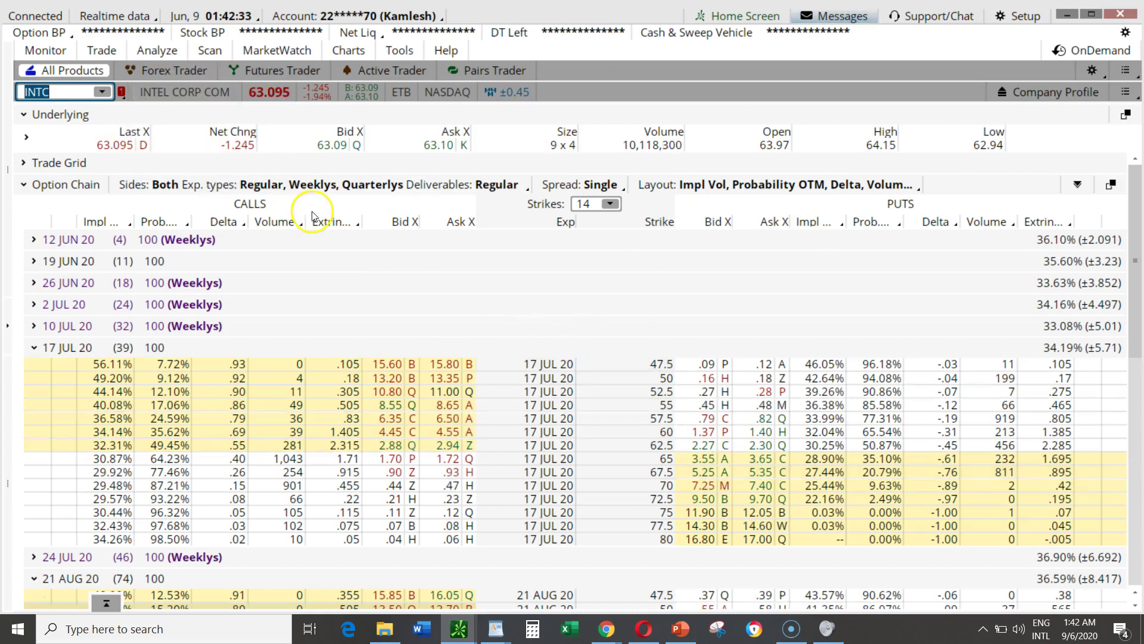
left_click(86, 95)
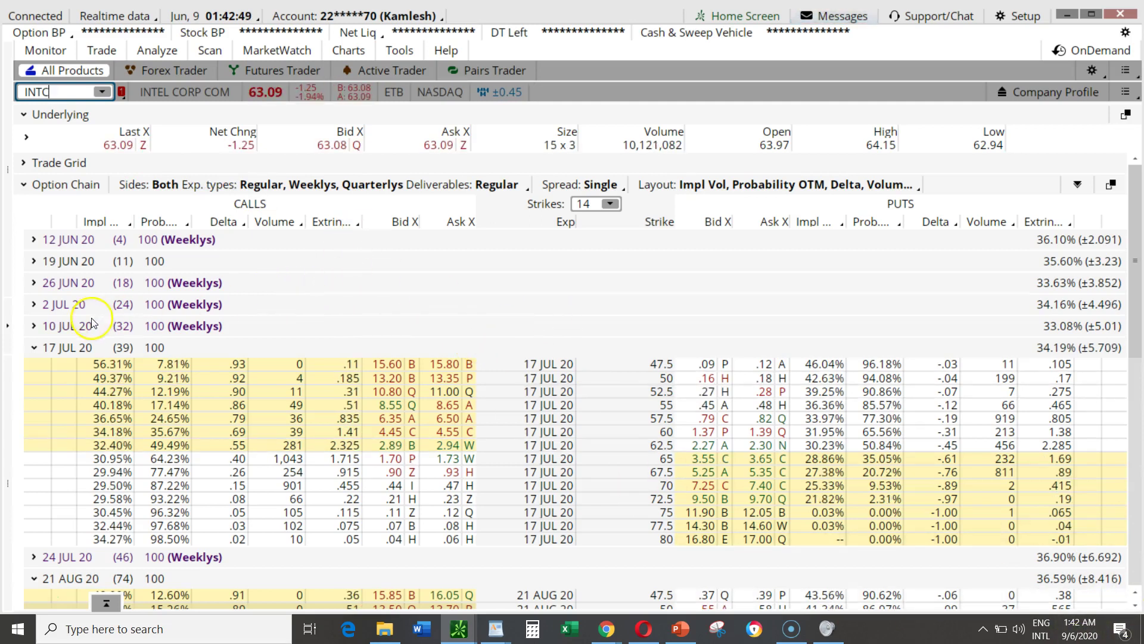
left_click(34, 349)
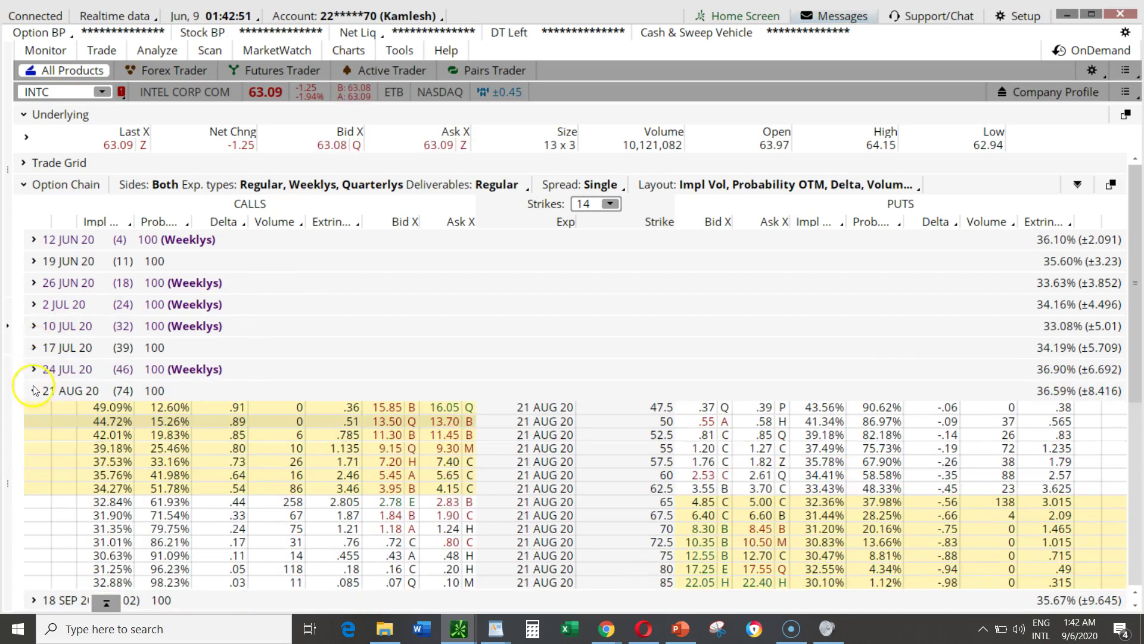
left_click(34, 390)
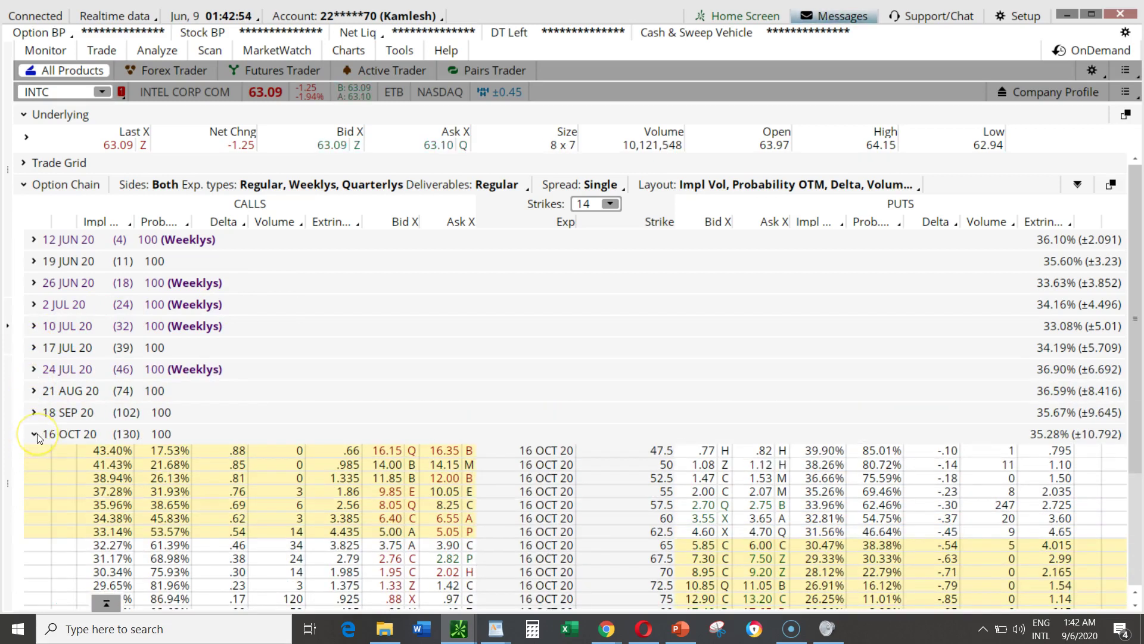
left_click(34, 435)
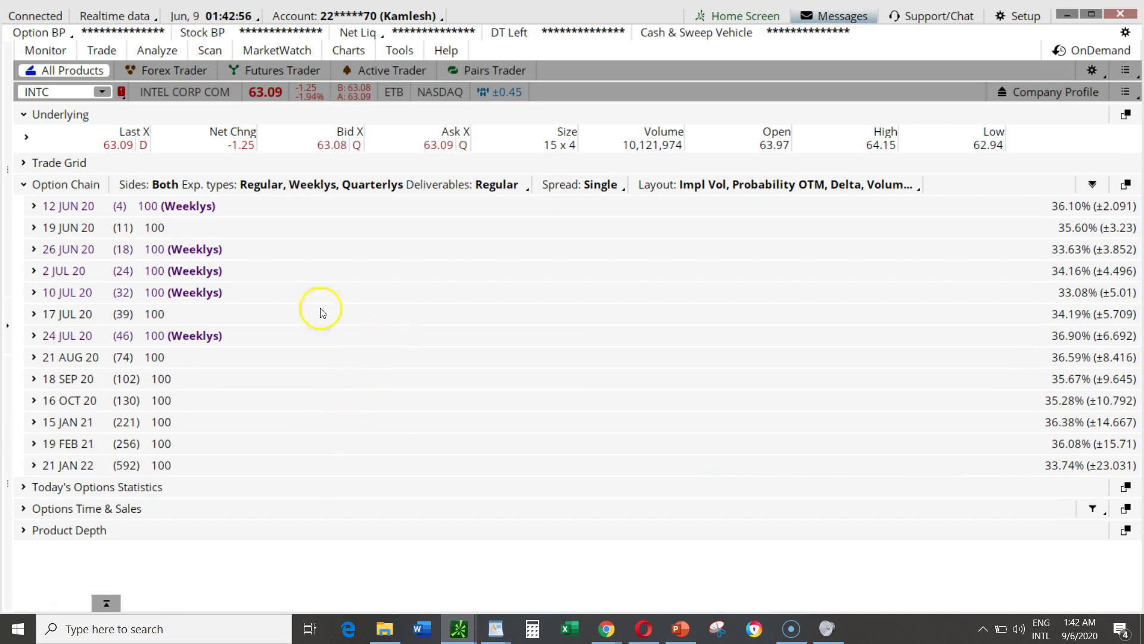
Step: Check the account's activity and positions, and return to the INTC trading page to review the underlying's open, high and low
left_click(46, 52)
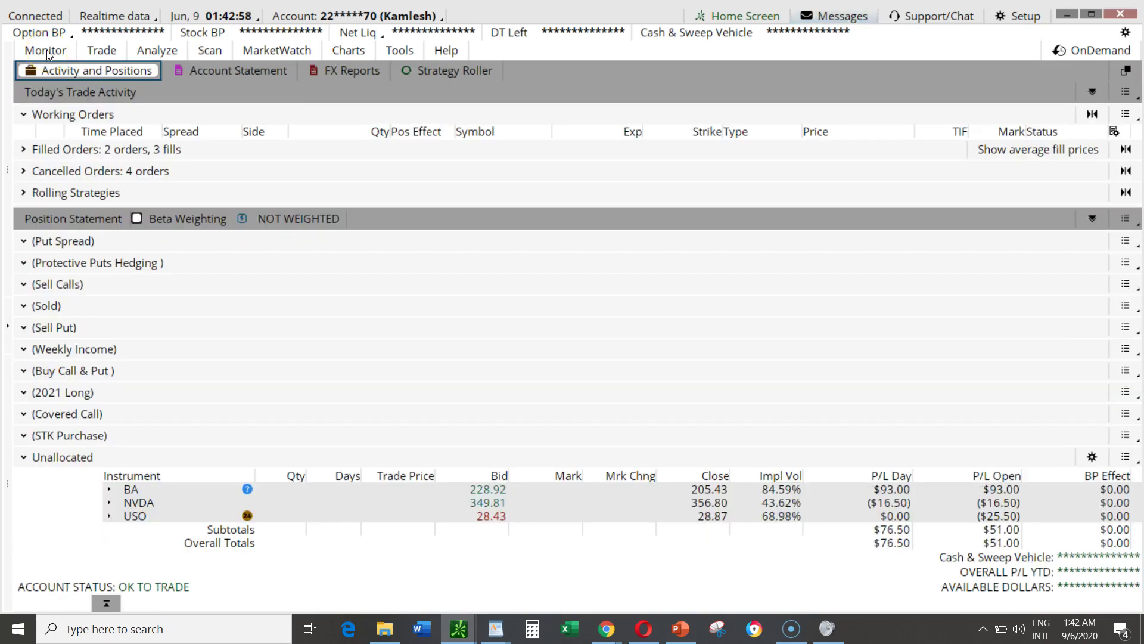
left_click(101, 51)
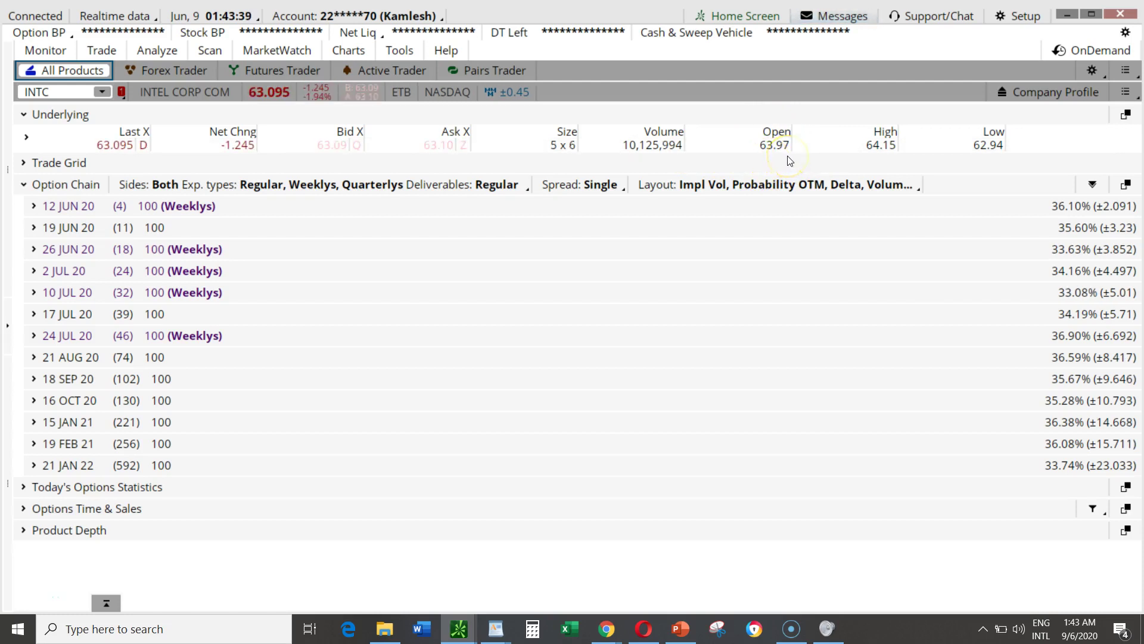
left_click(210, 155)
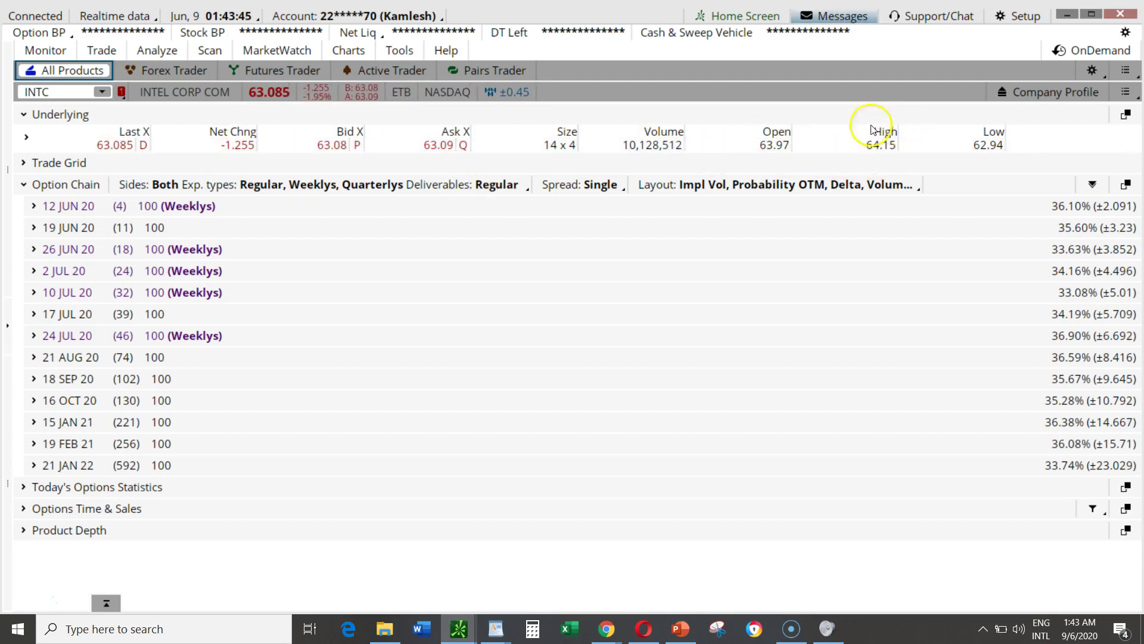
left_click(888, 154)
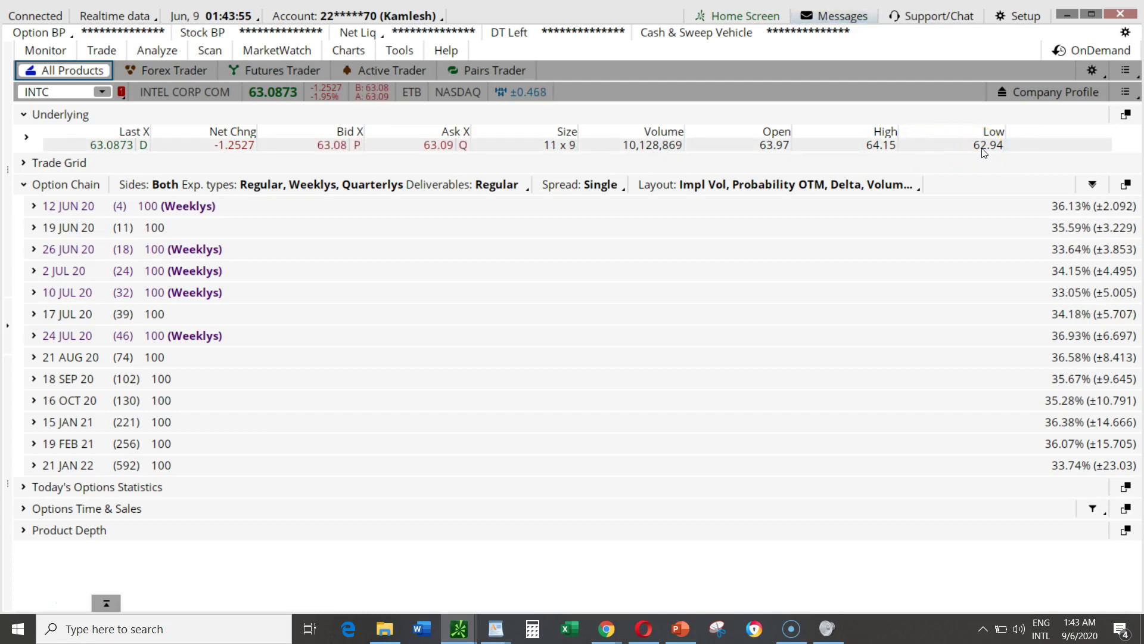
left_click(468, 204)
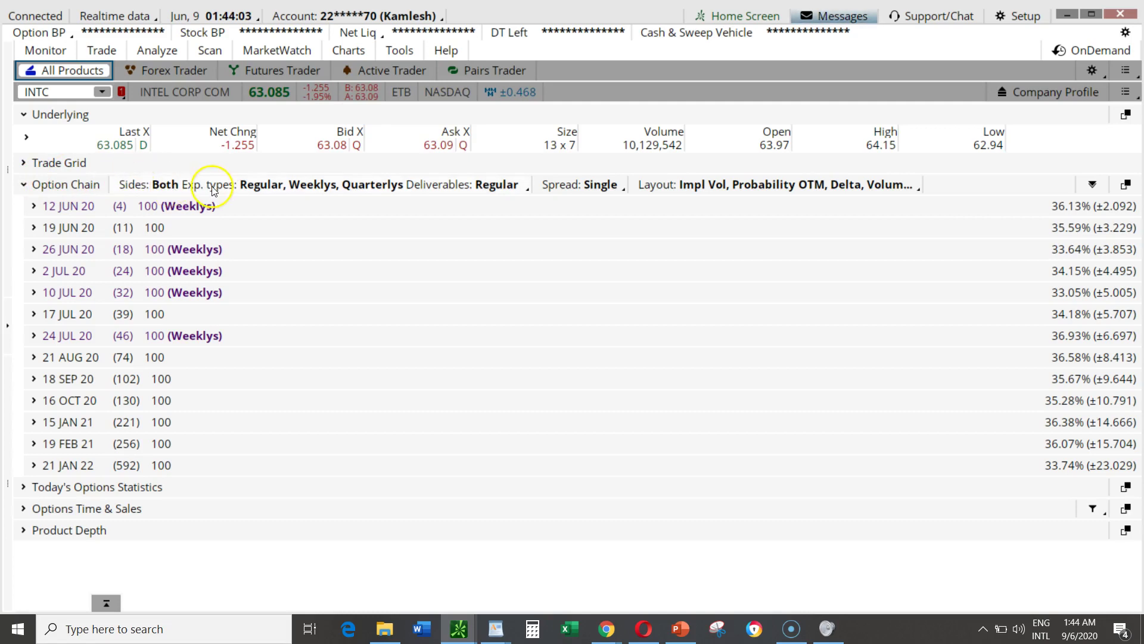
Step: Exclude Weeklys from the option chain's expiration types, keeping Regular and Quarterlys, with Deliverables left at Regular
left_click(528, 187)
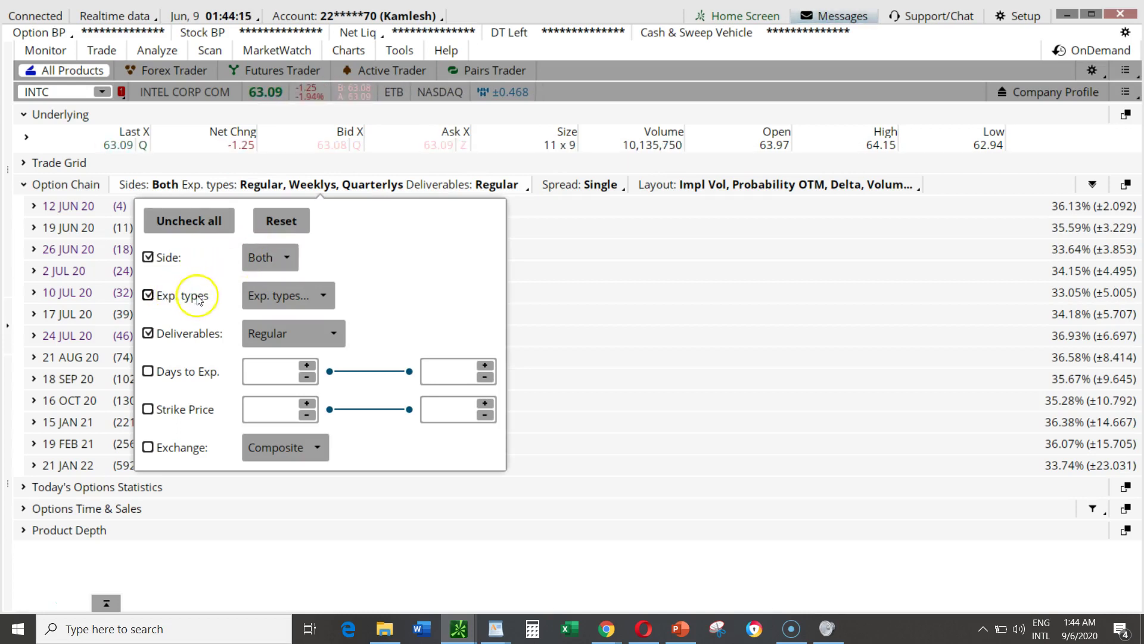
left_click(286, 297)
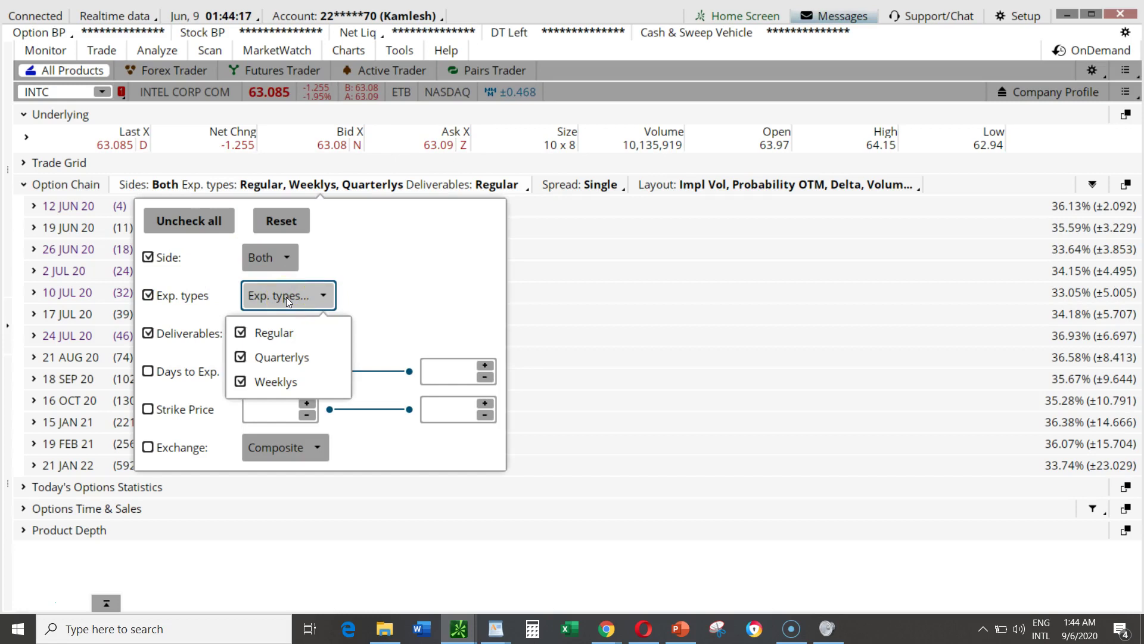
left_click(242, 383)
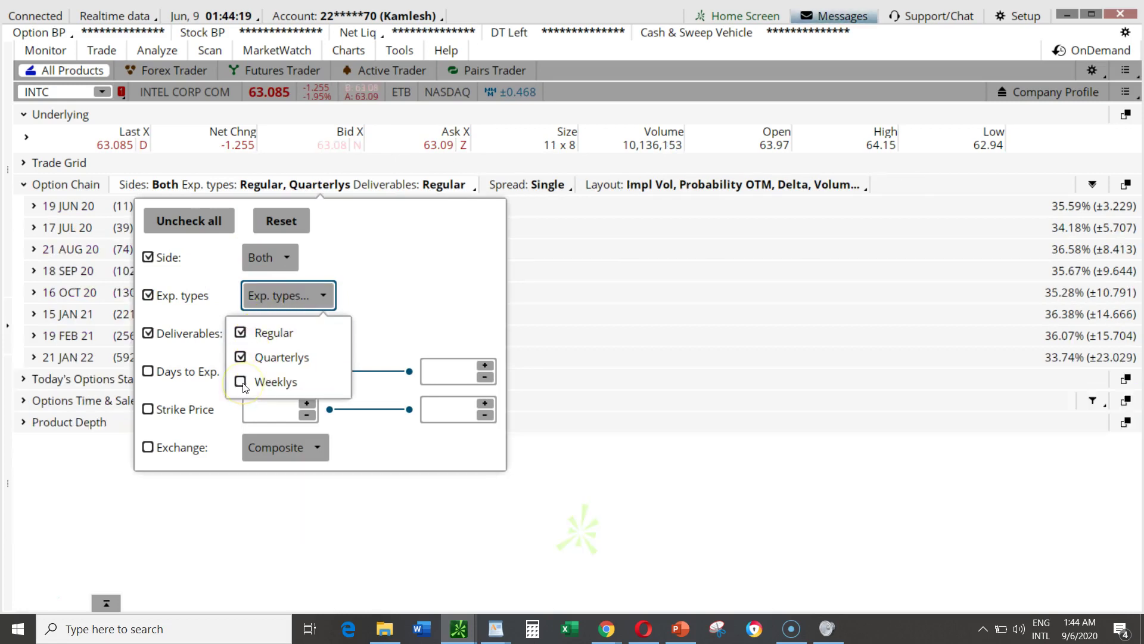
left_click(303, 353)
left_click(383, 307)
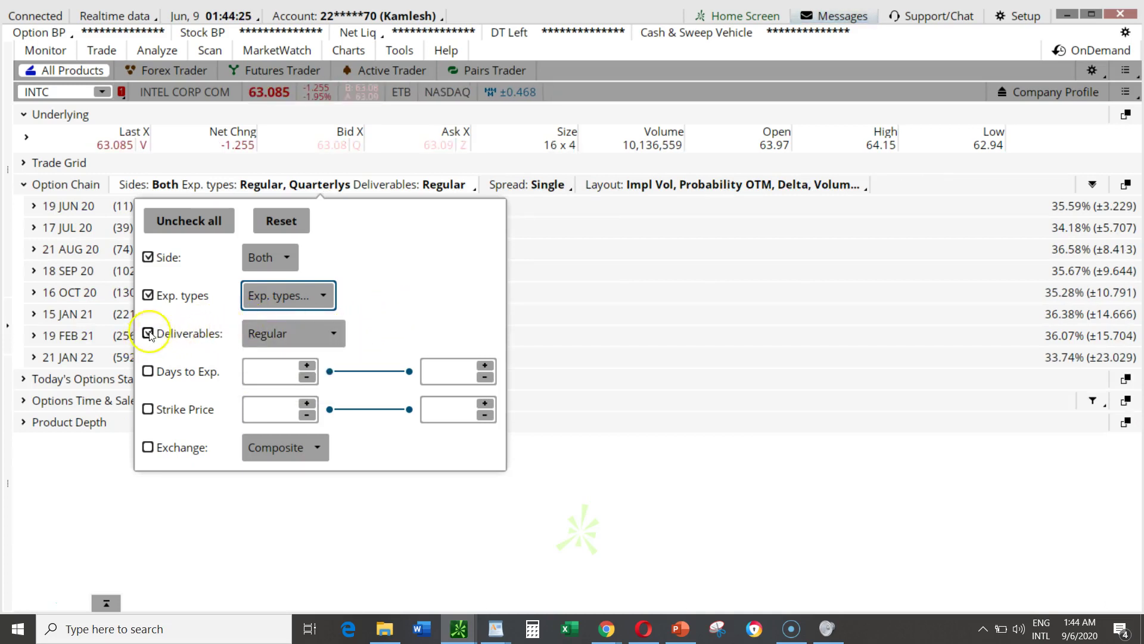
left_click(292, 337)
left_click(292, 337)
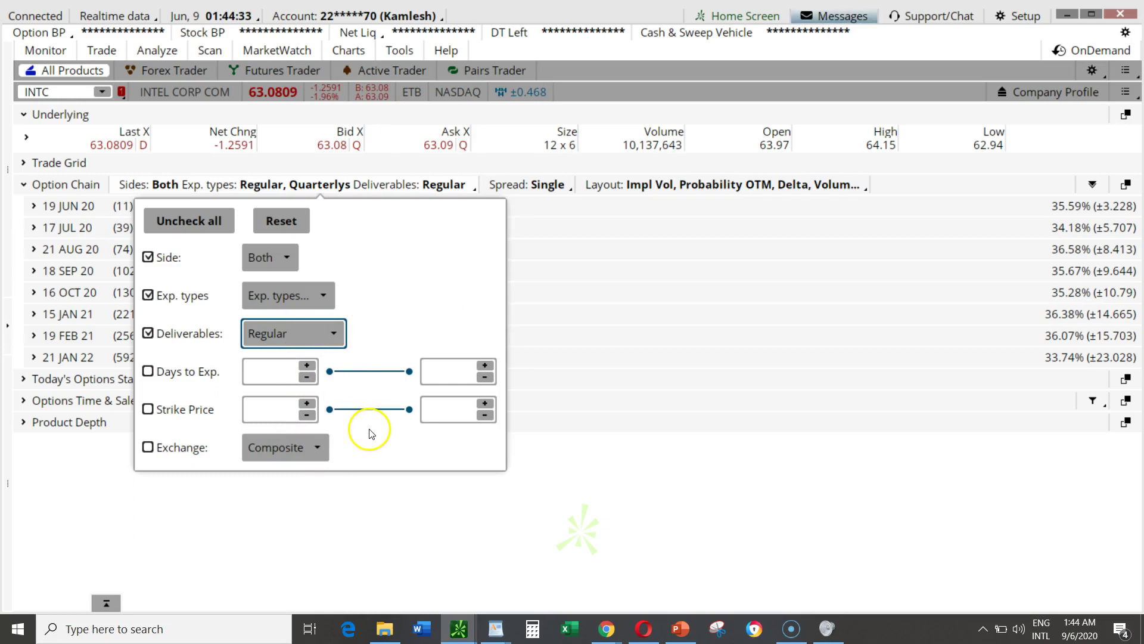
left_click(401, 499)
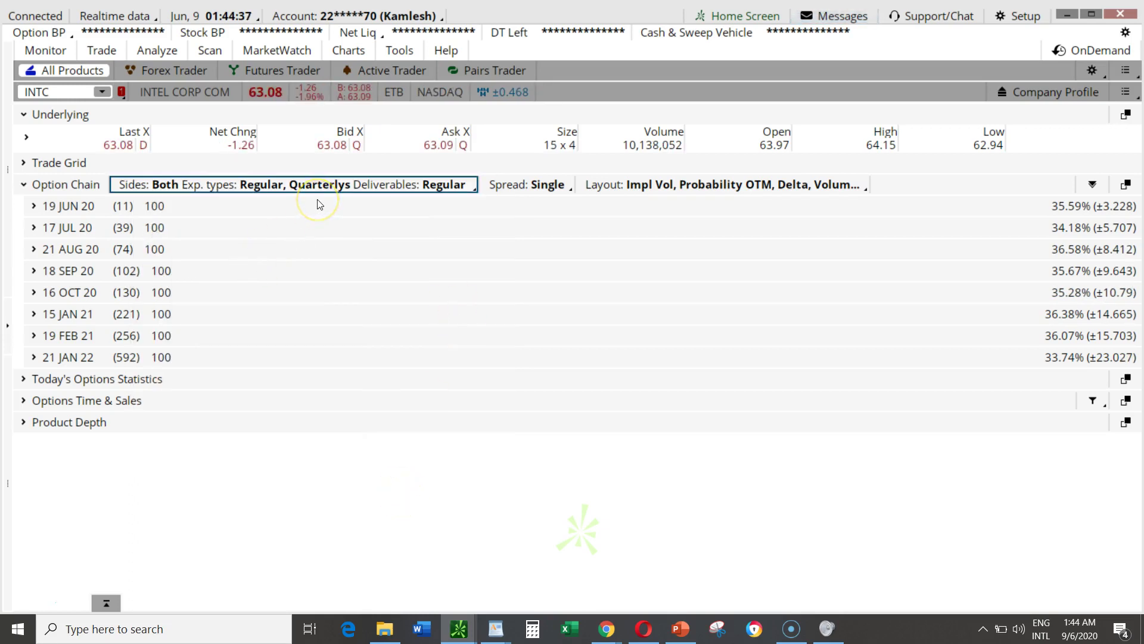
Step: View the available column layouts for the option chain
left_click(544, 191)
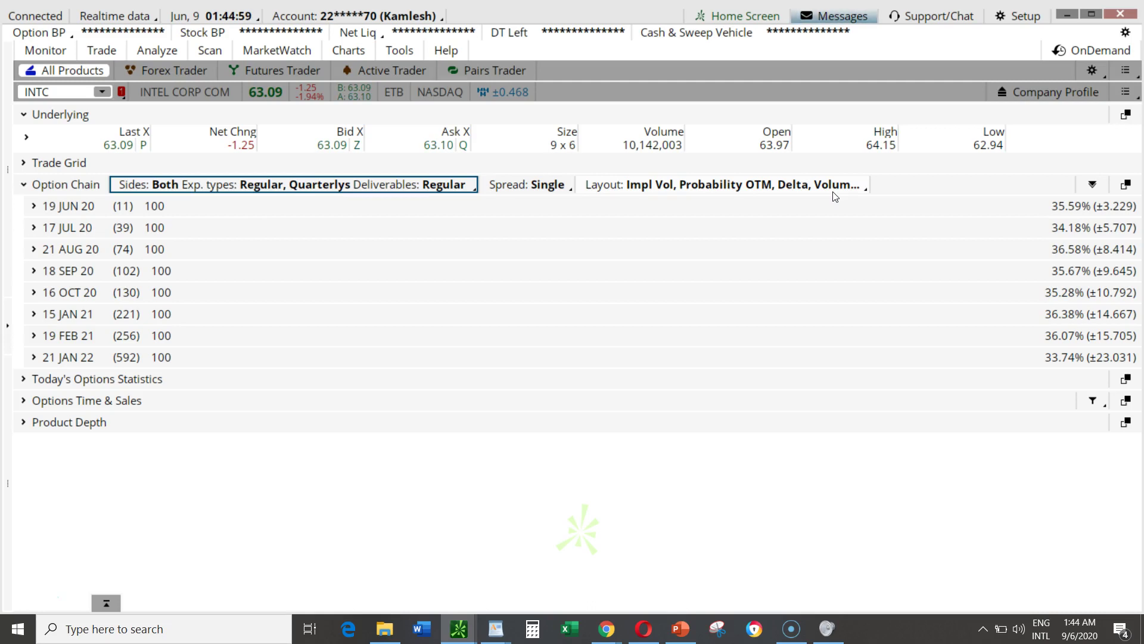
left_click(833, 192)
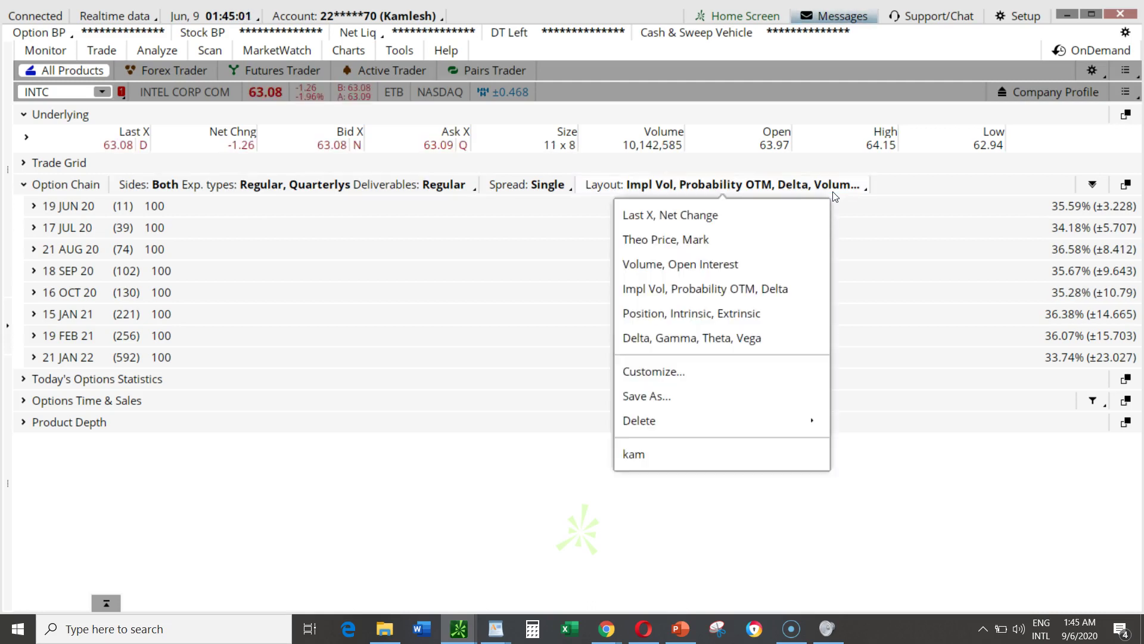
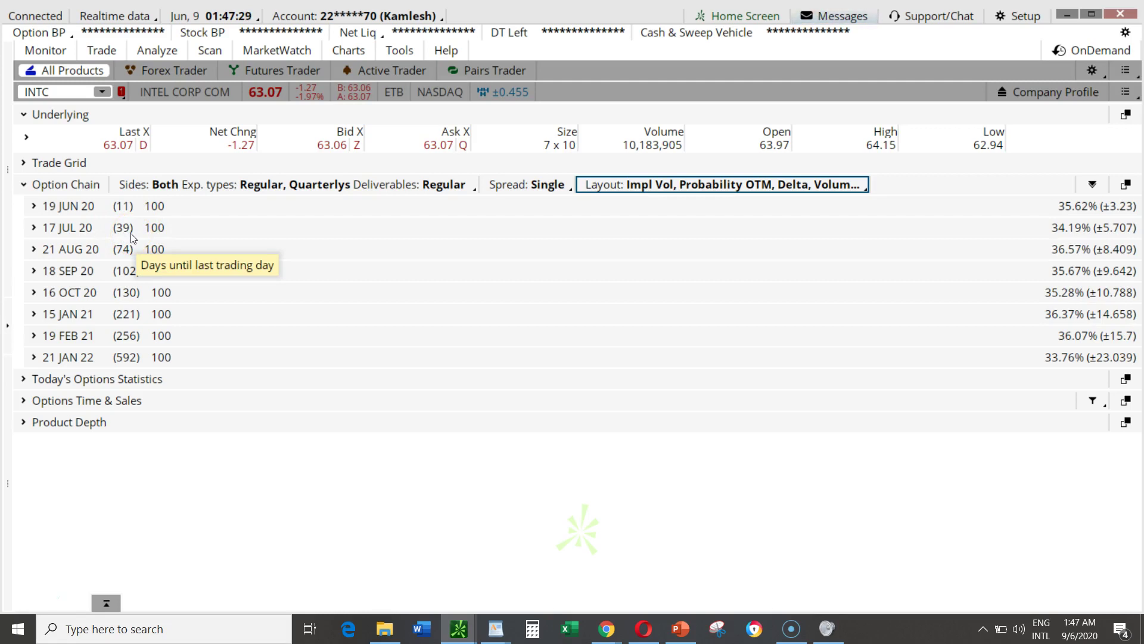
Step: Expand the 17 JUL 20 expiration and display ALL of its strikes
left_click(34, 228)
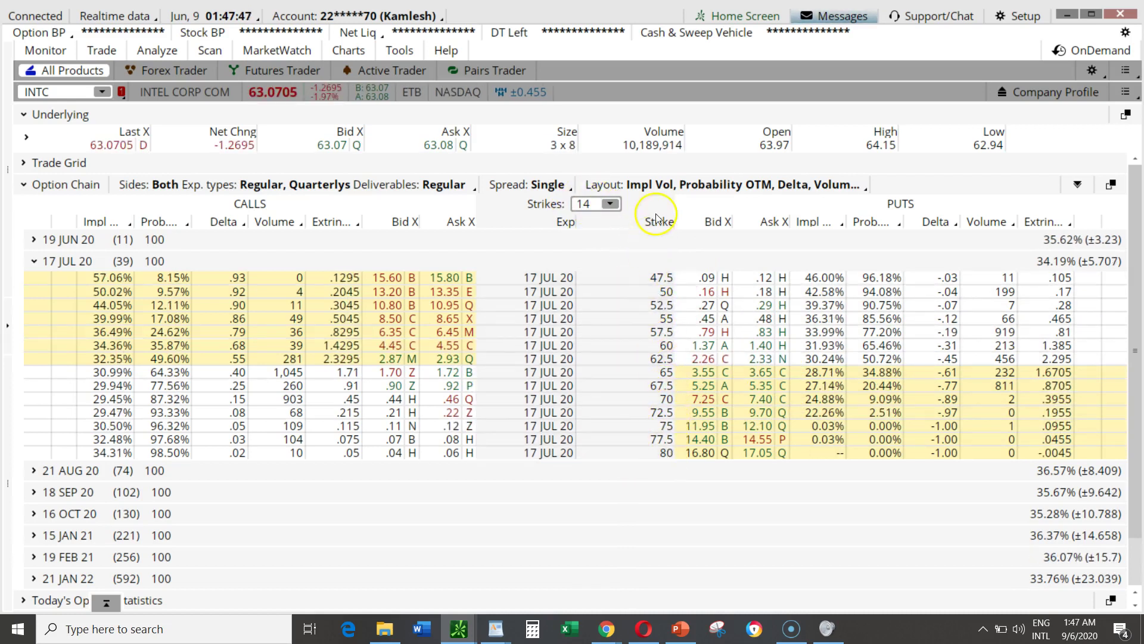
left_click(609, 206)
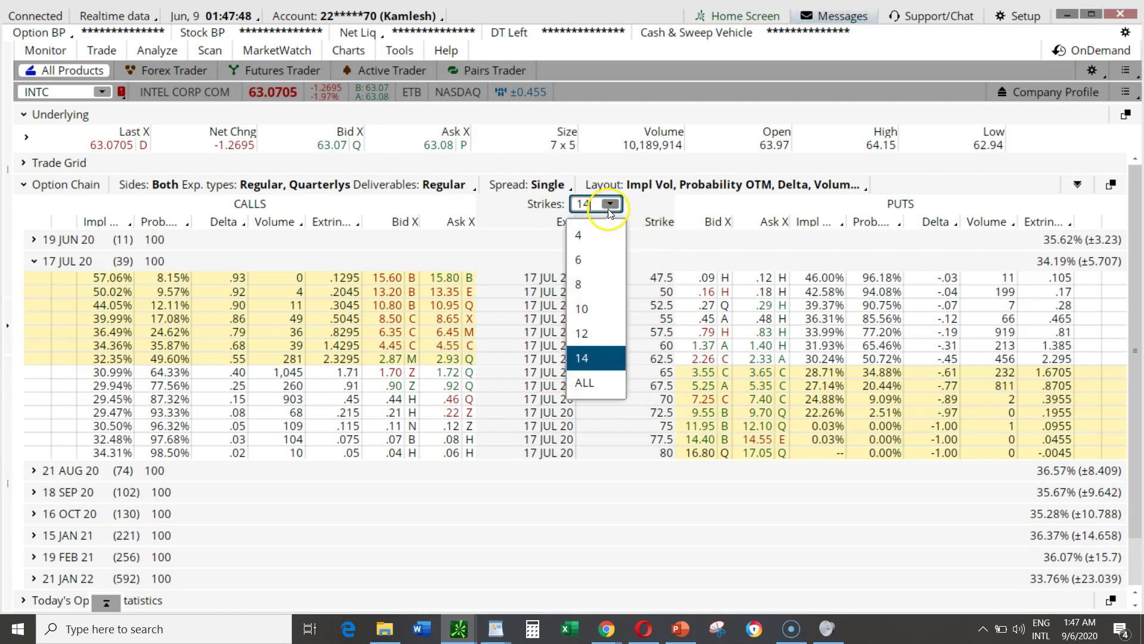
left_click(599, 395)
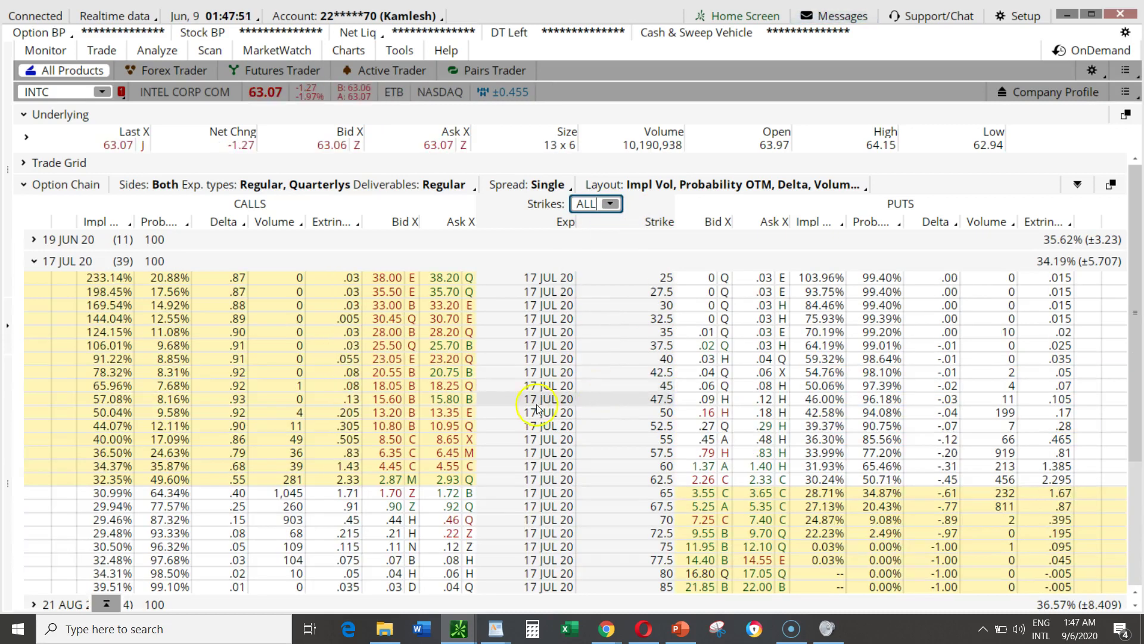
scroll(441, 412, "down", 5)
scroll(444, 417, "up", 2)
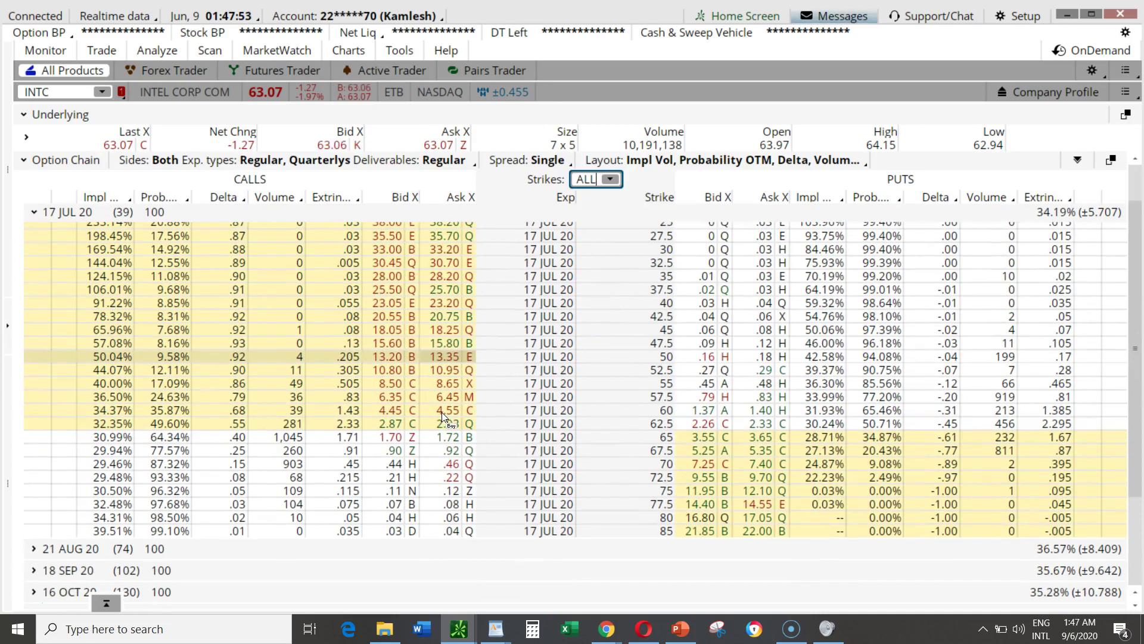
Step: Try limiting the option chain to 6 strikes, and set the number of displayed strikes to 14
left_click(616, 180)
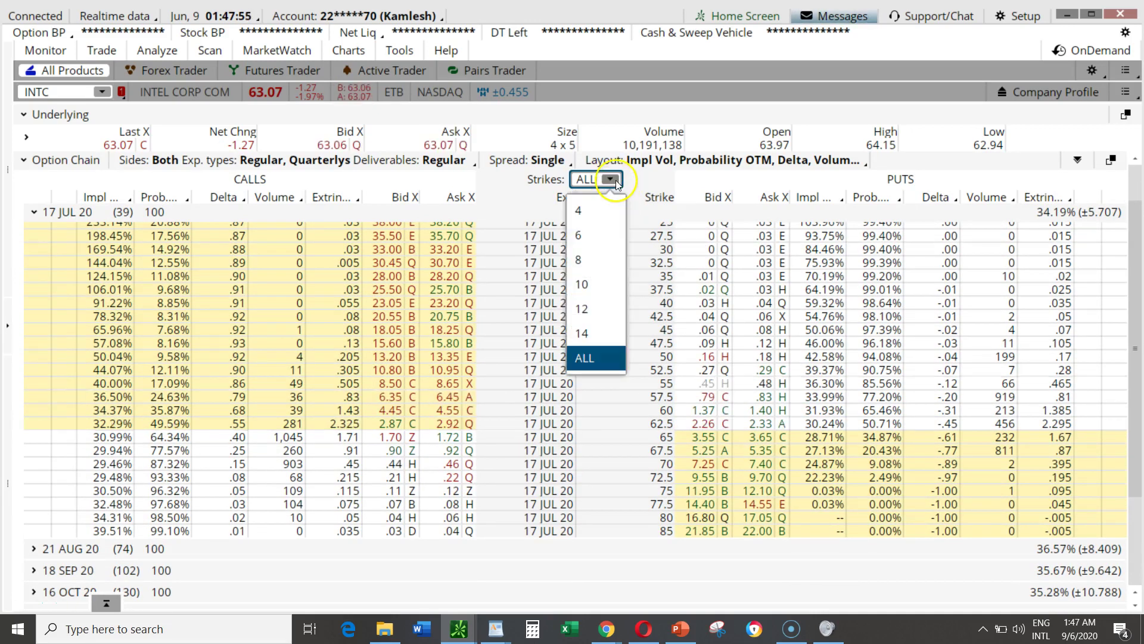
left_click(600, 234)
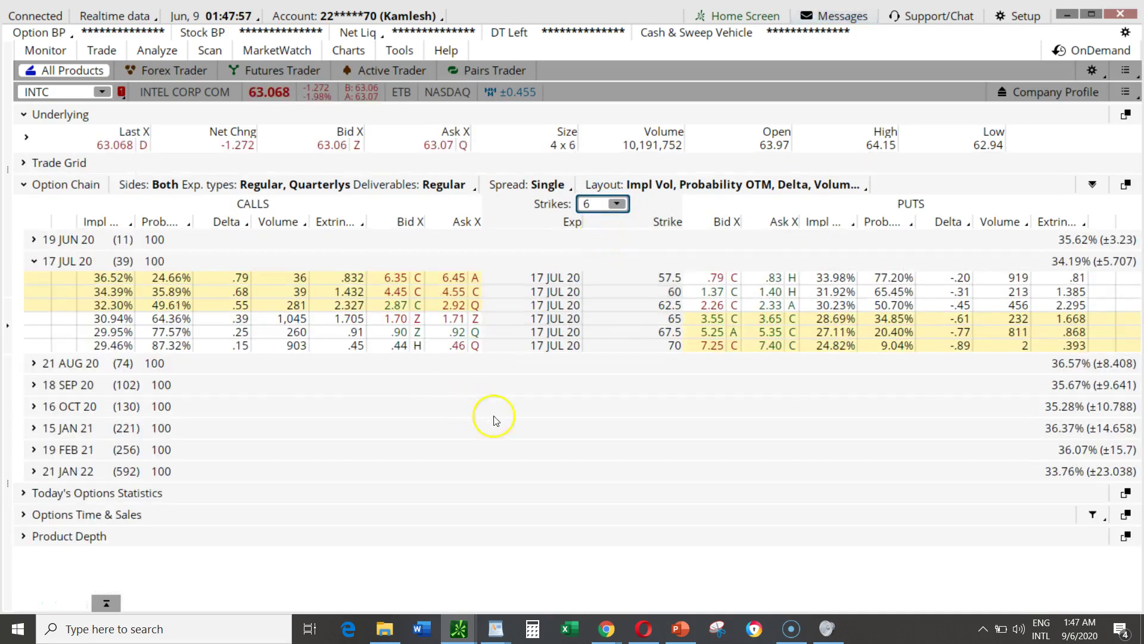
left_click(620, 204)
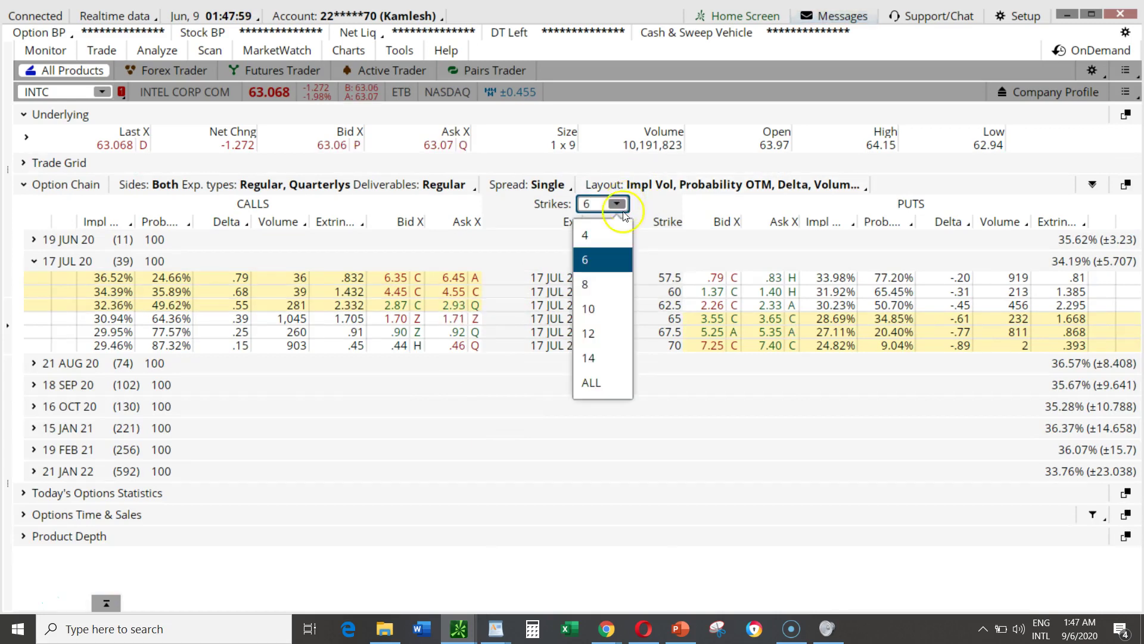
left_click(609, 365)
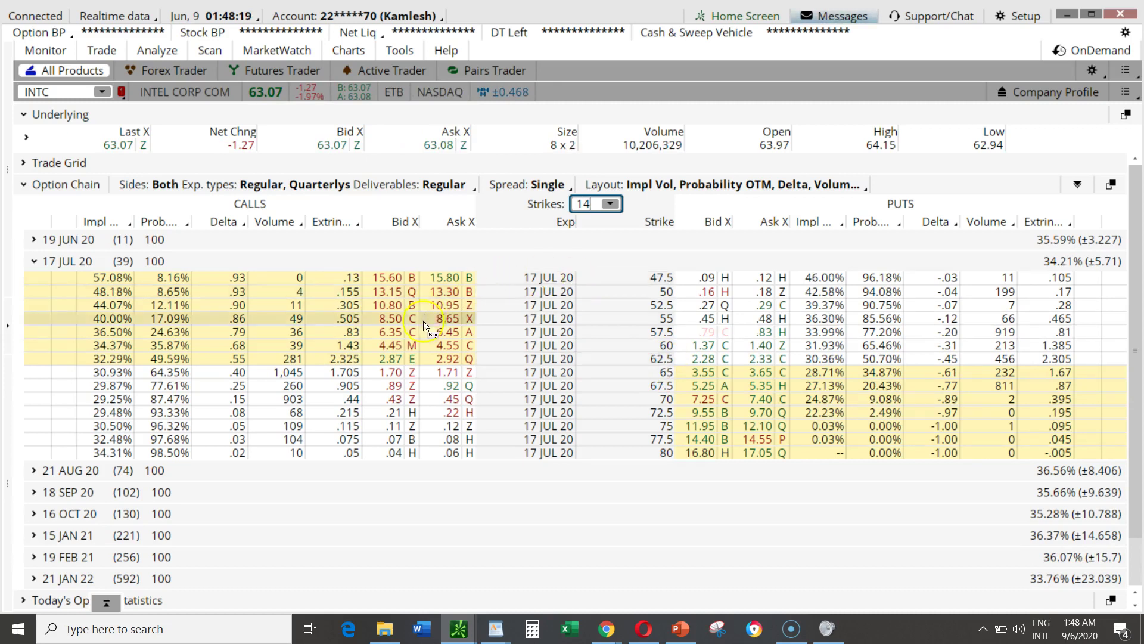
left_click(387, 314)
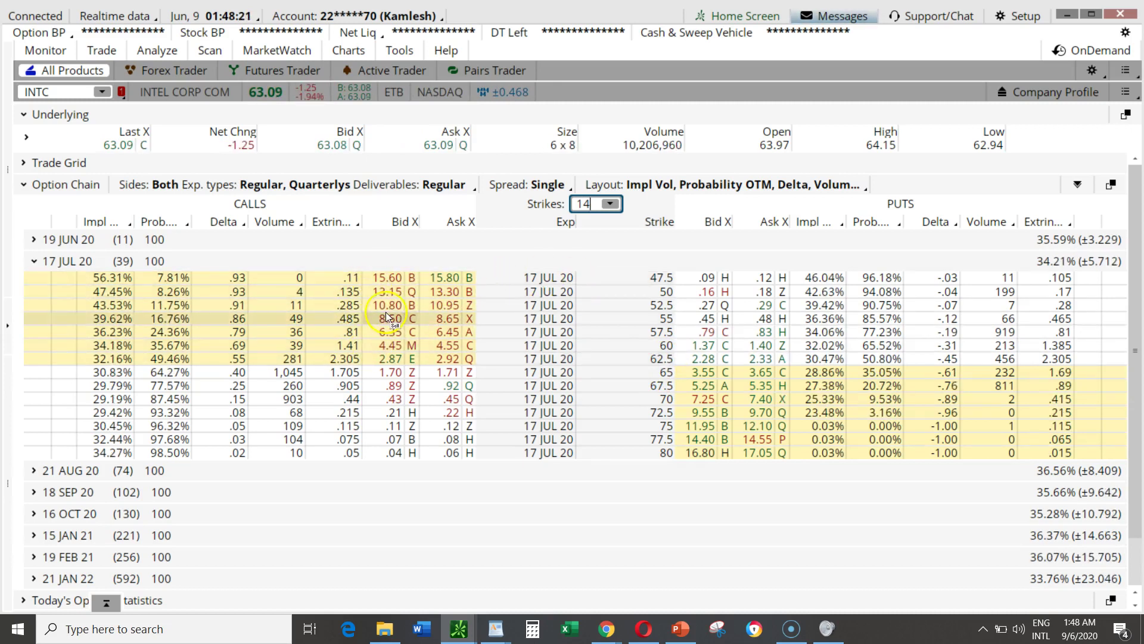
left_click(762, 444)
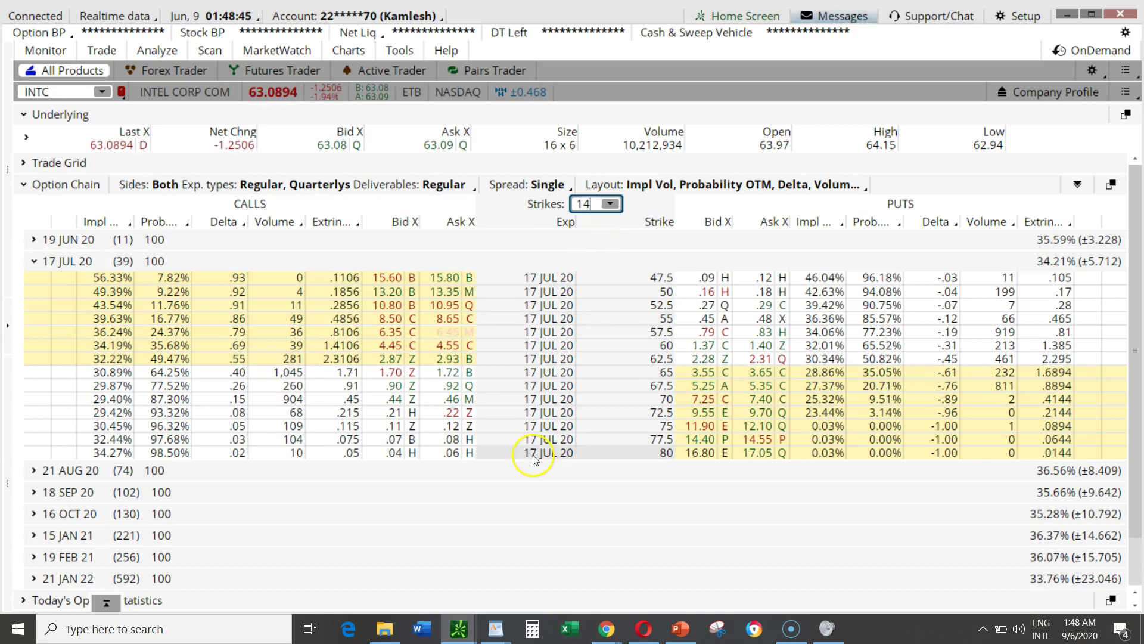
Step: Switch to the TradingView chart in the Opera browser and load the symbol INTC
left_click(646, 630)
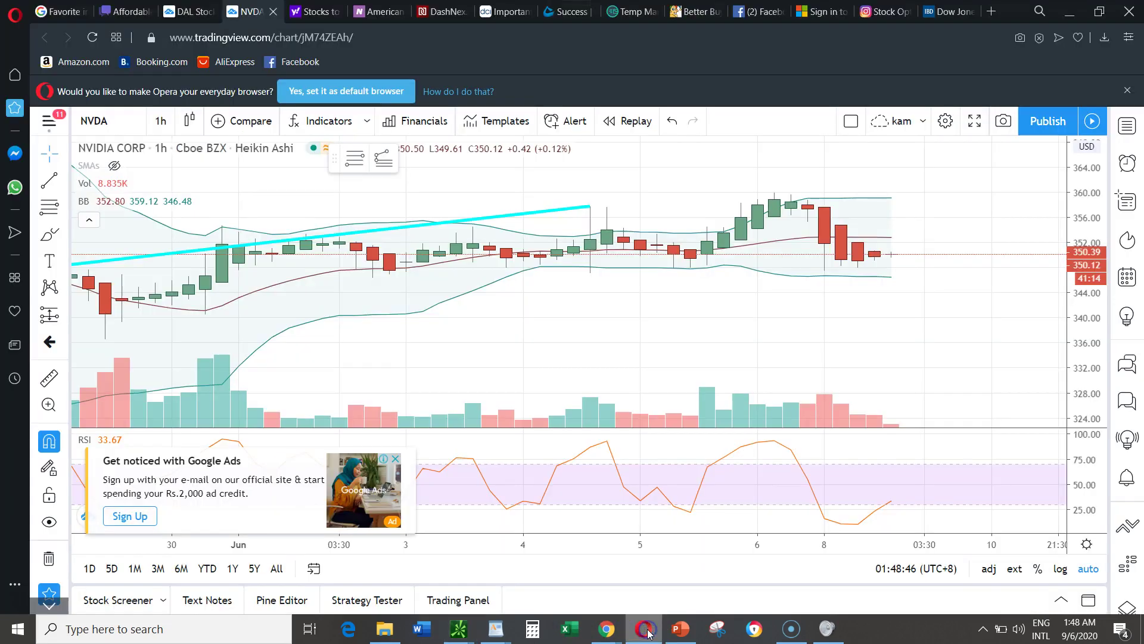
left_click(111, 118)
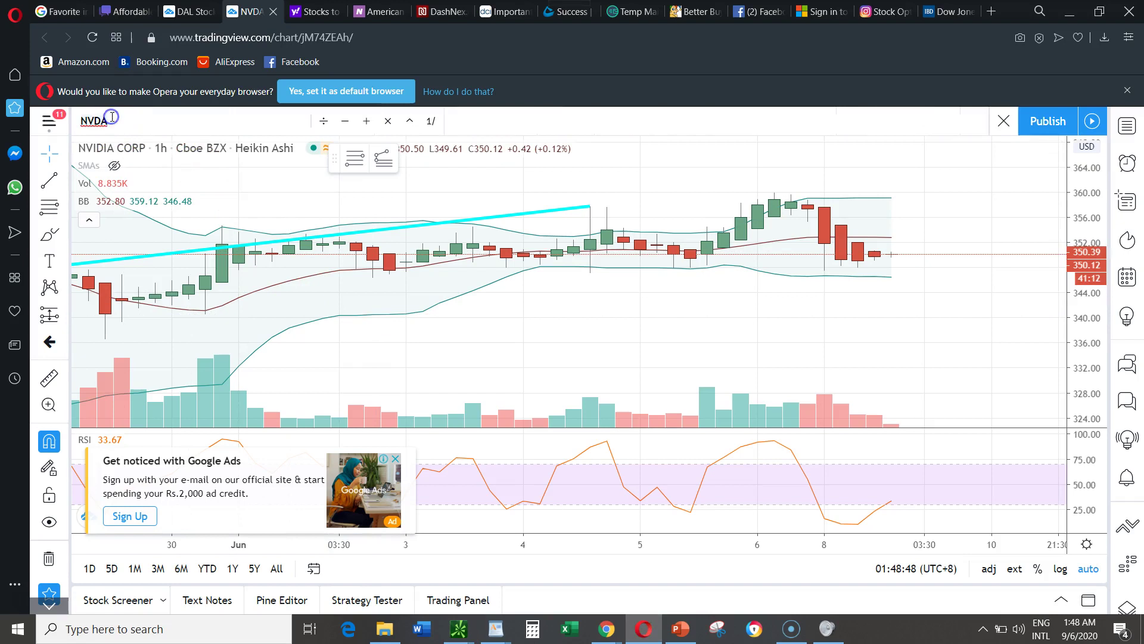
type("INTC")
key("Return")
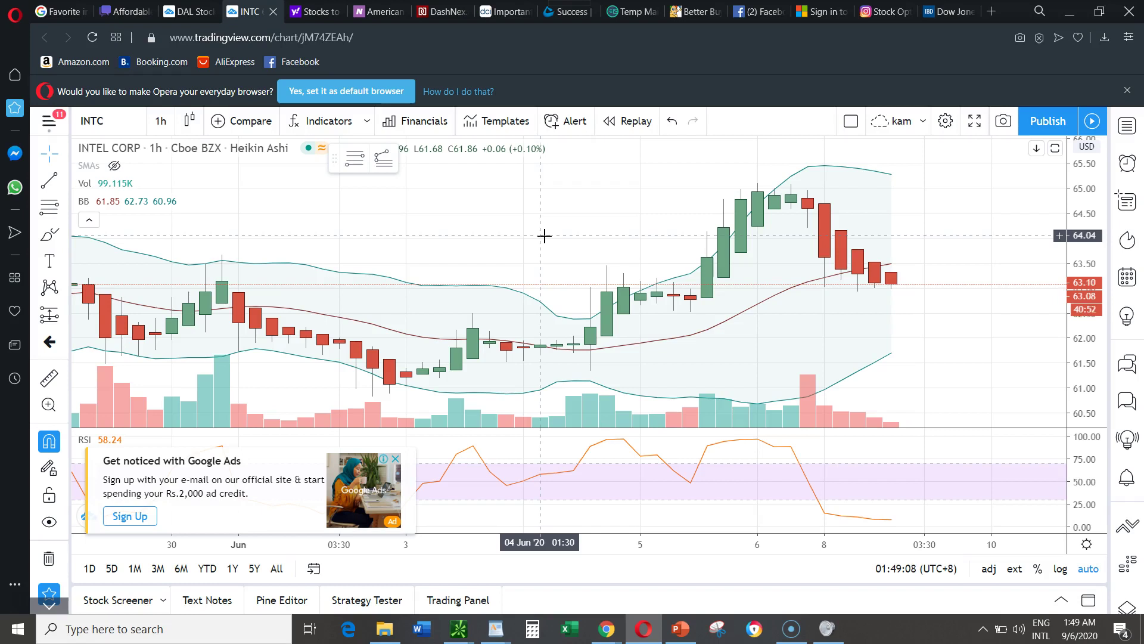
Step: Examine the INTC hourly candles from the early June peak through the most recent session
left_click(761, 242)
left_click(807, 185)
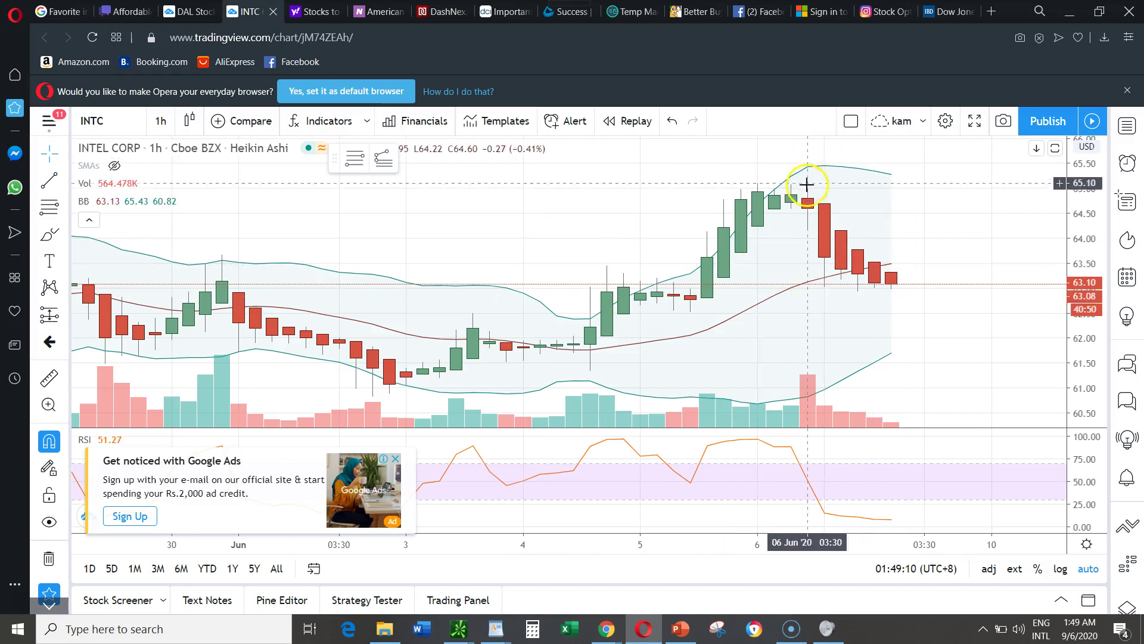
left_click(916, 292)
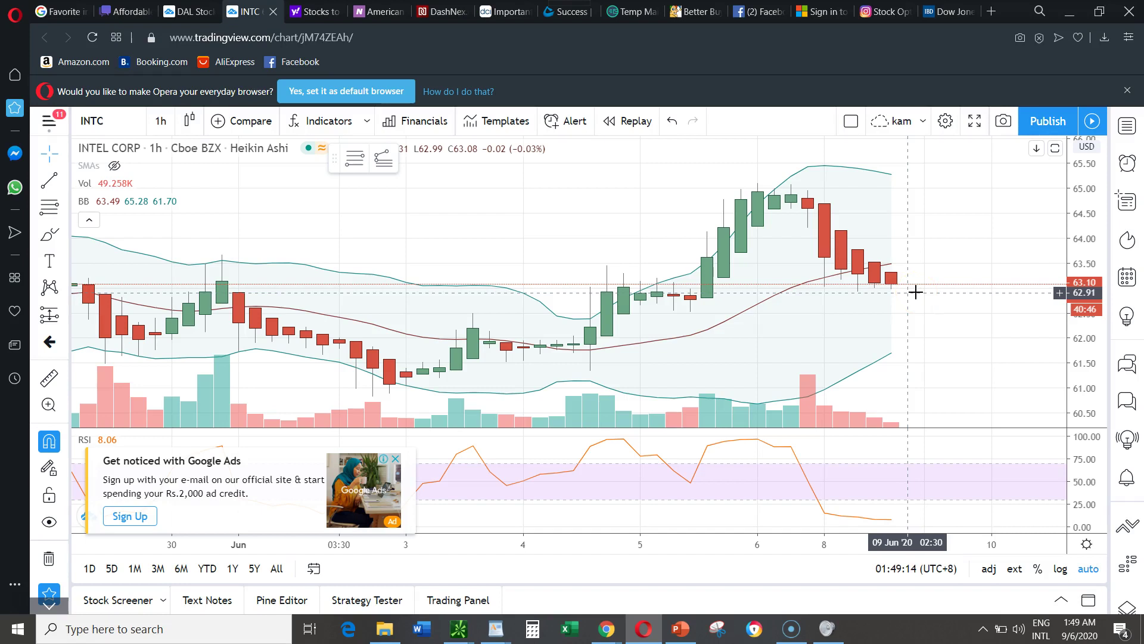
left_click(804, 184)
left_click(881, 260)
left_click(892, 270)
left_click(920, 273)
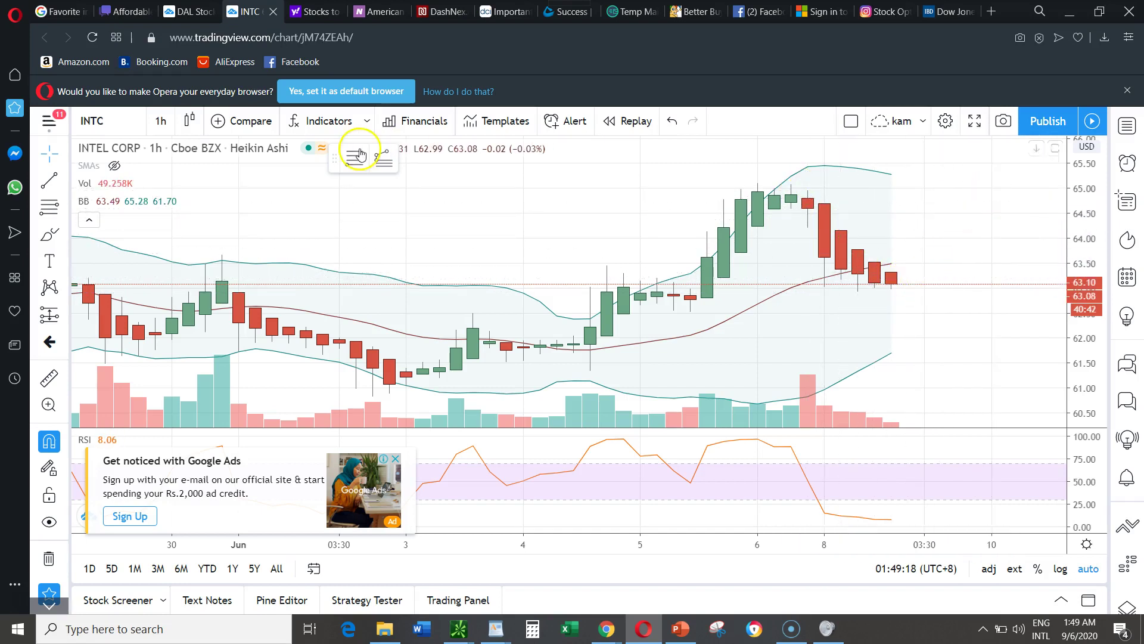
Step: Change the INTC chart interval to 1 day and examine the most recent daily candles
left_click(160, 121)
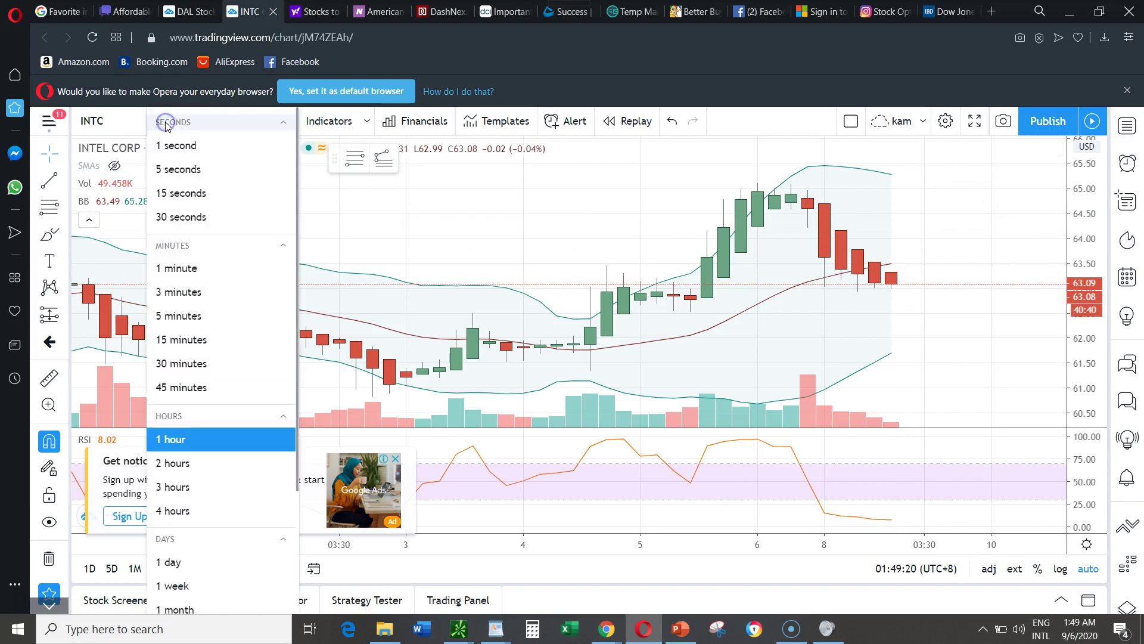
left_click(160, 562)
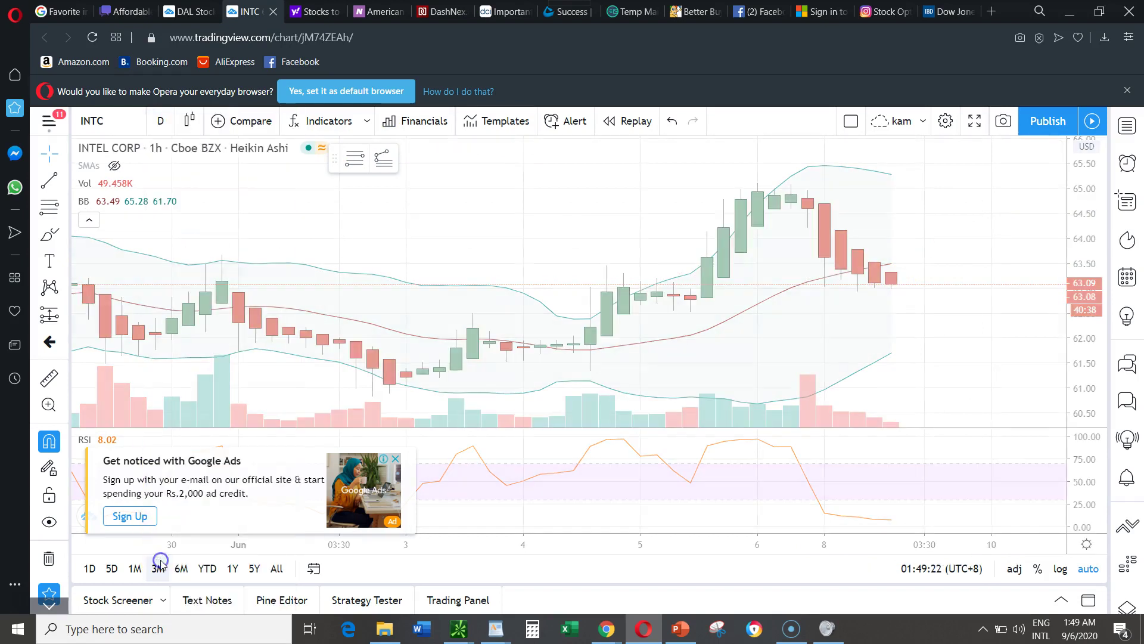
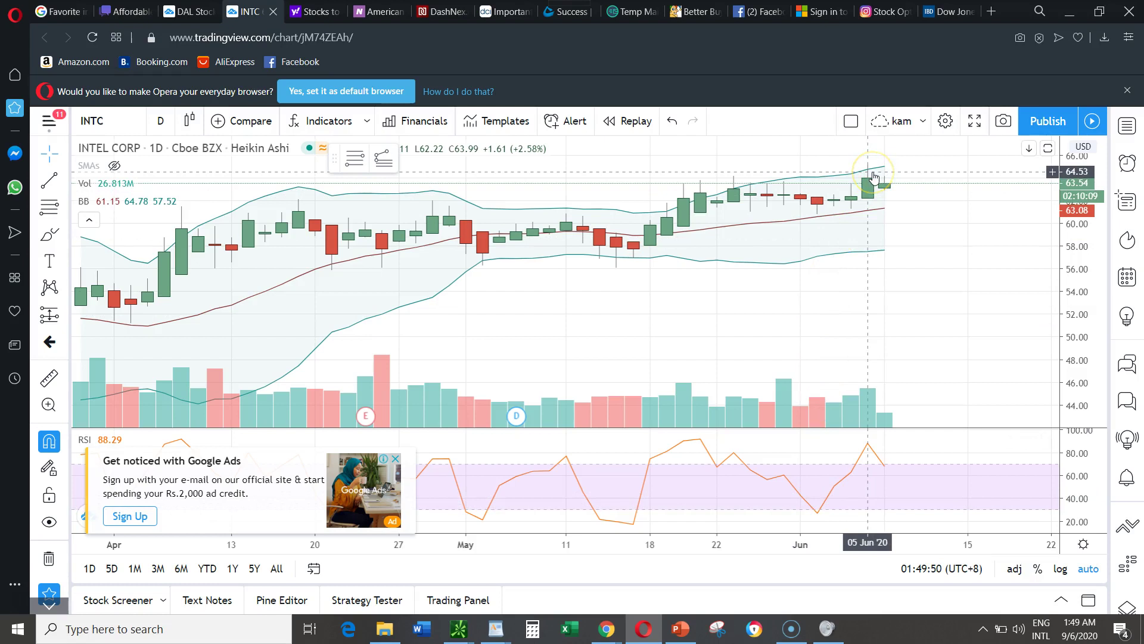
left_click(879, 174)
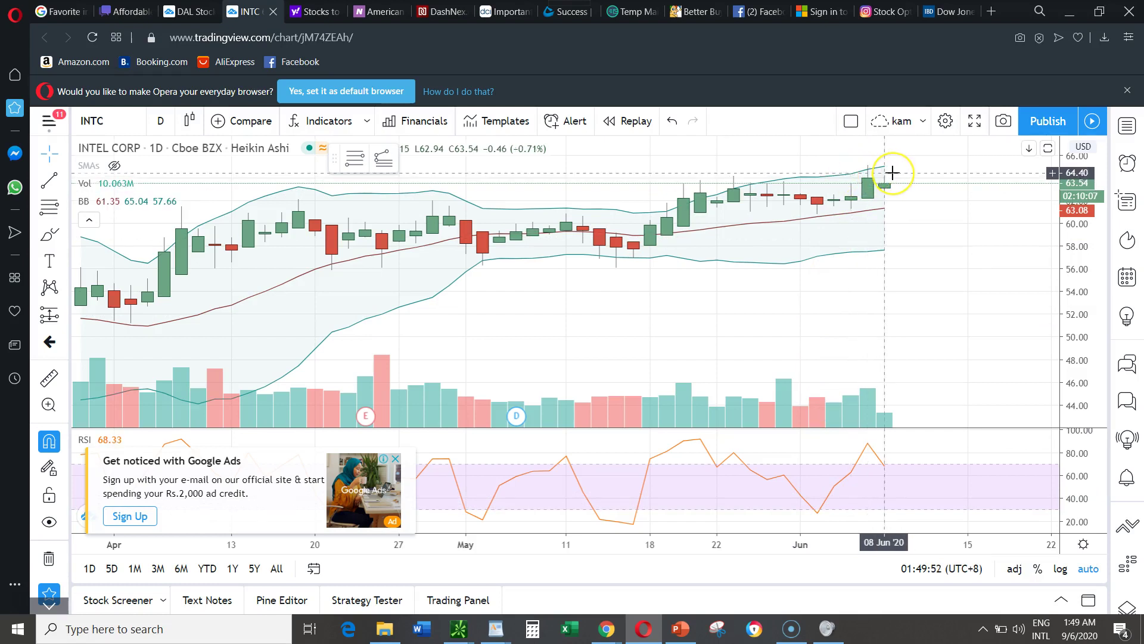
left_click(901, 204)
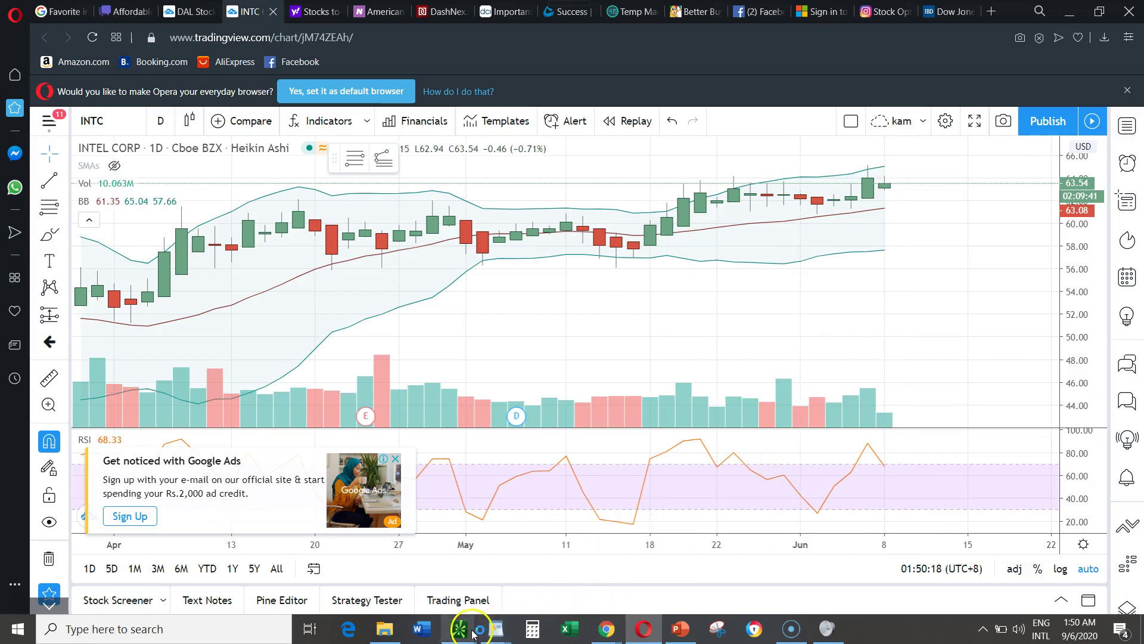
Step: Switch back to thinkorswim and return to the INTC option chain
mouse_move(471, 634)
left_click(528, 599)
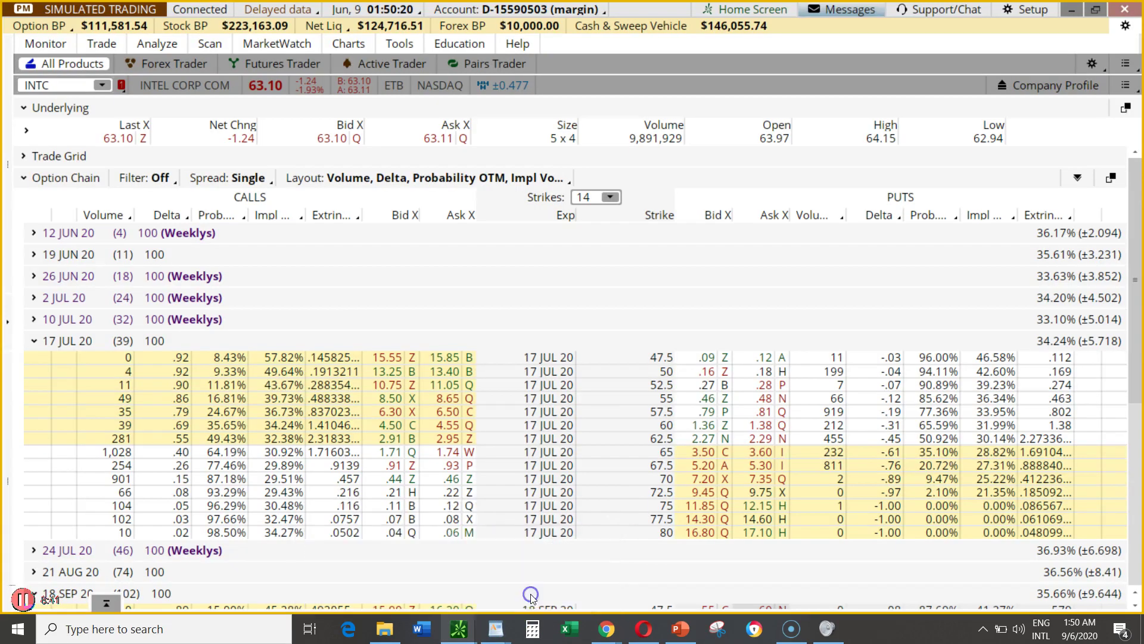
left_click(527, 52)
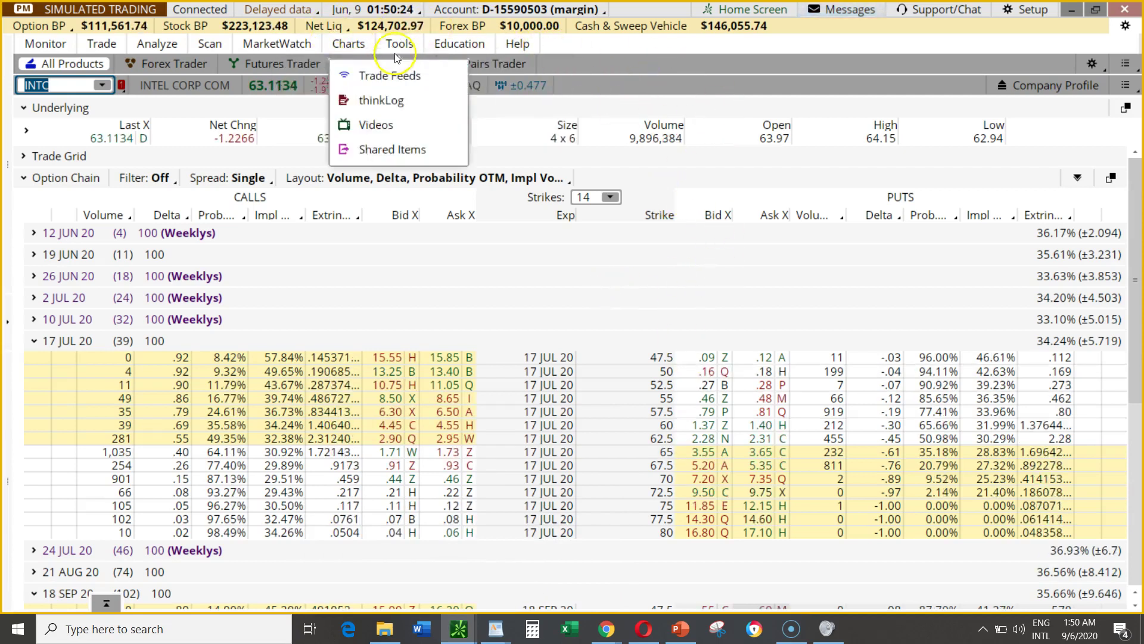
mouse_move(360, 37)
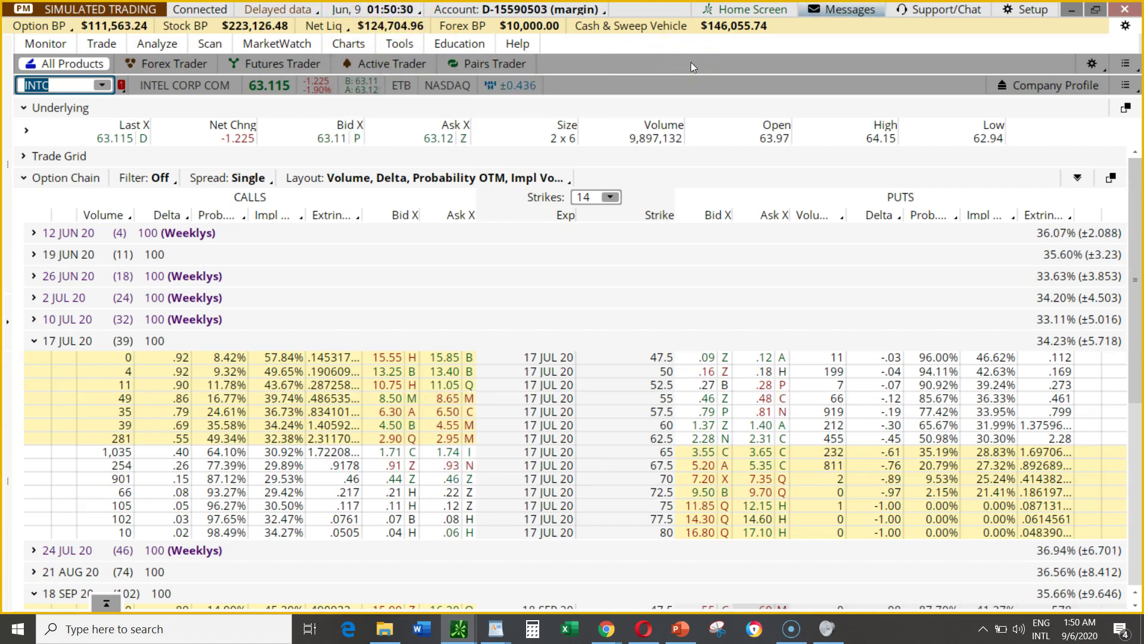
left_click(383, 43)
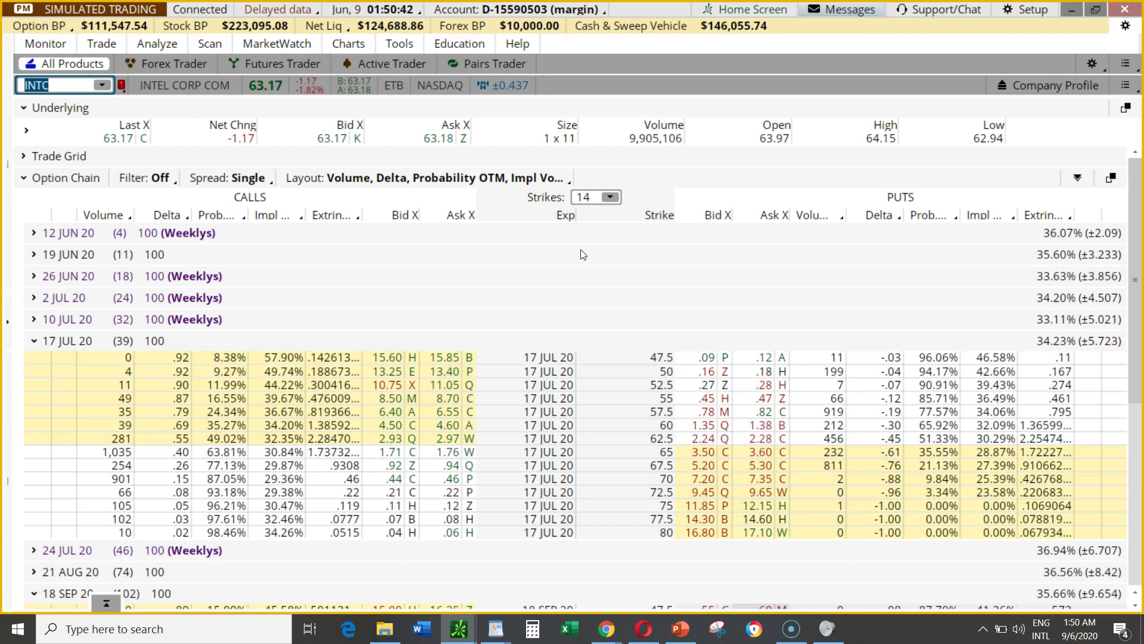
left_click(587, 282)
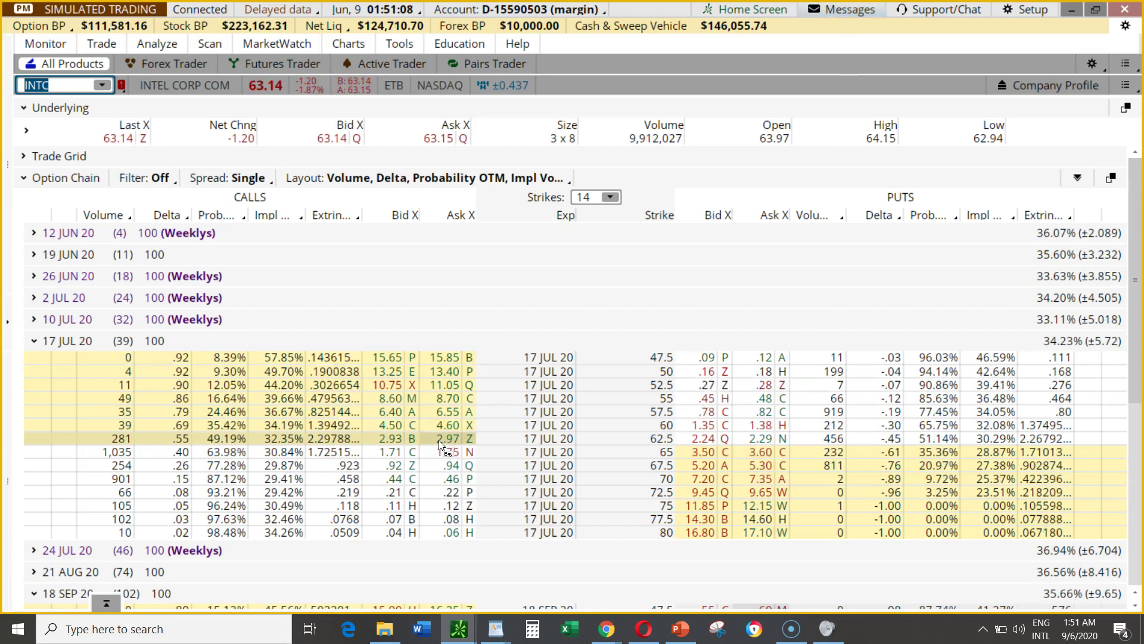
Step: Create a single buy order for the INTC 17 JUL 20 62.5 call from the option chain
left_click(444, 444)
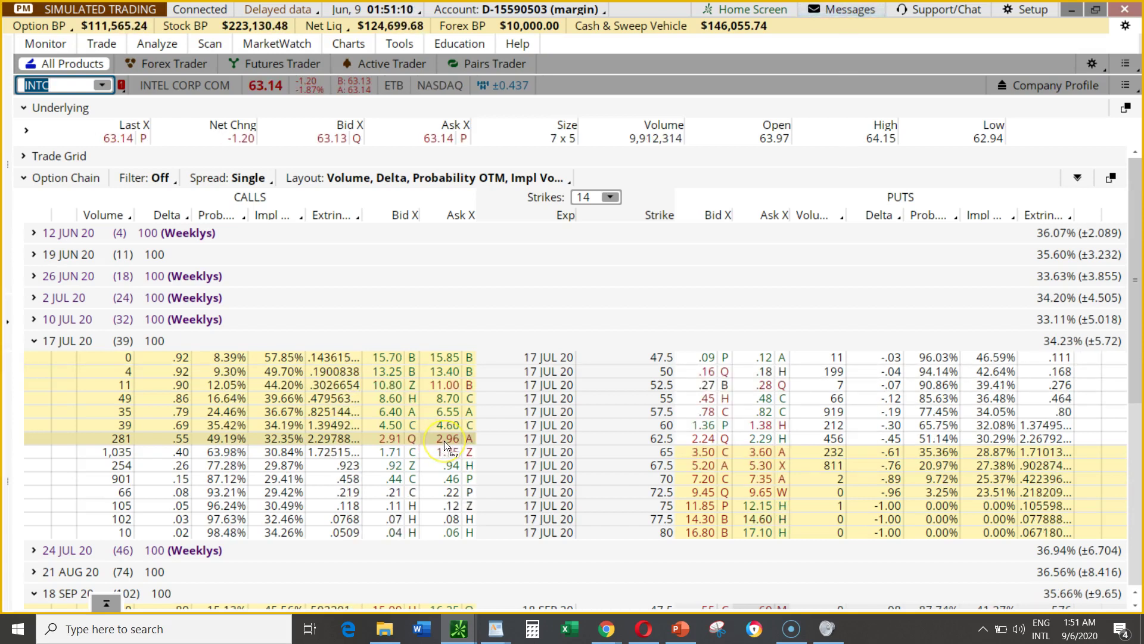
left_click(385, 440)
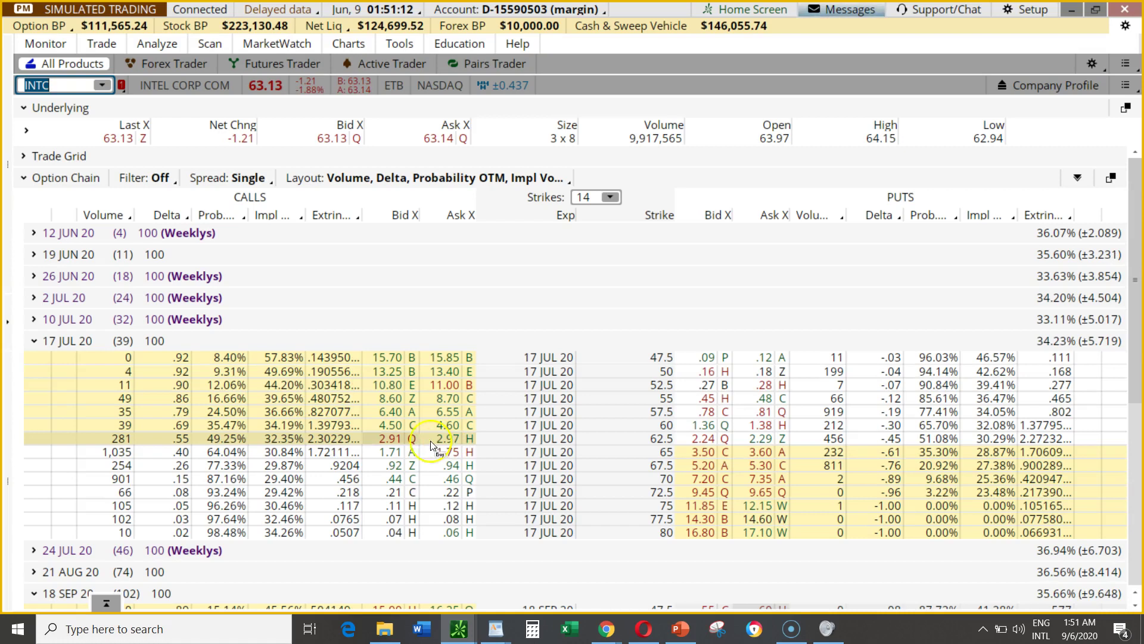
right_click(384, 439)
left_click(486, 293)
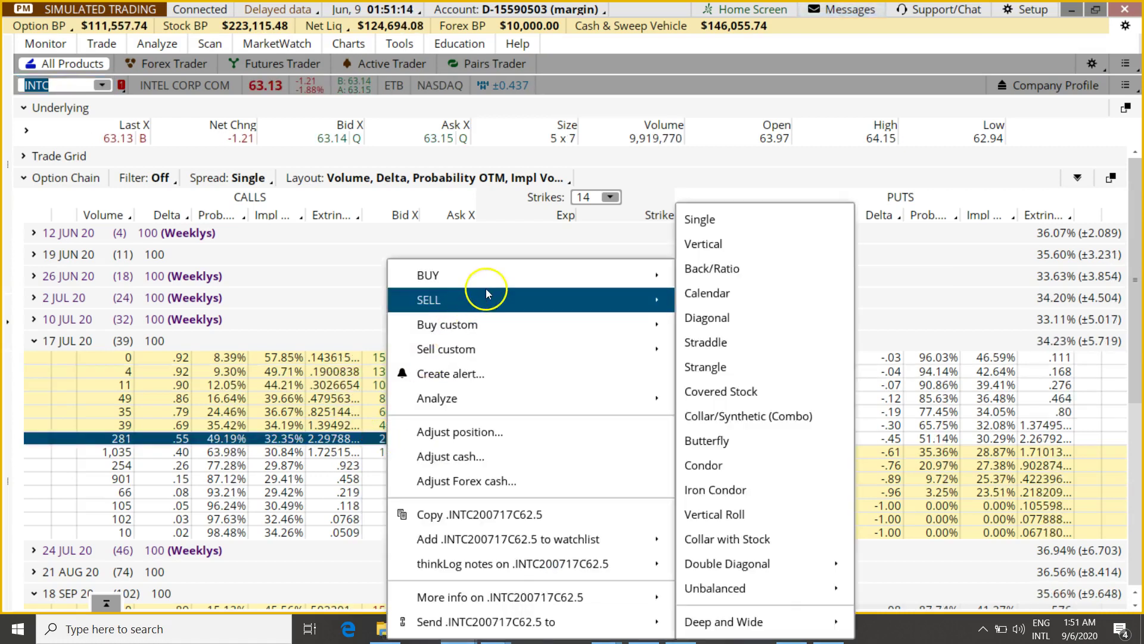
left_click(539, 275)
left_click(752, 222)
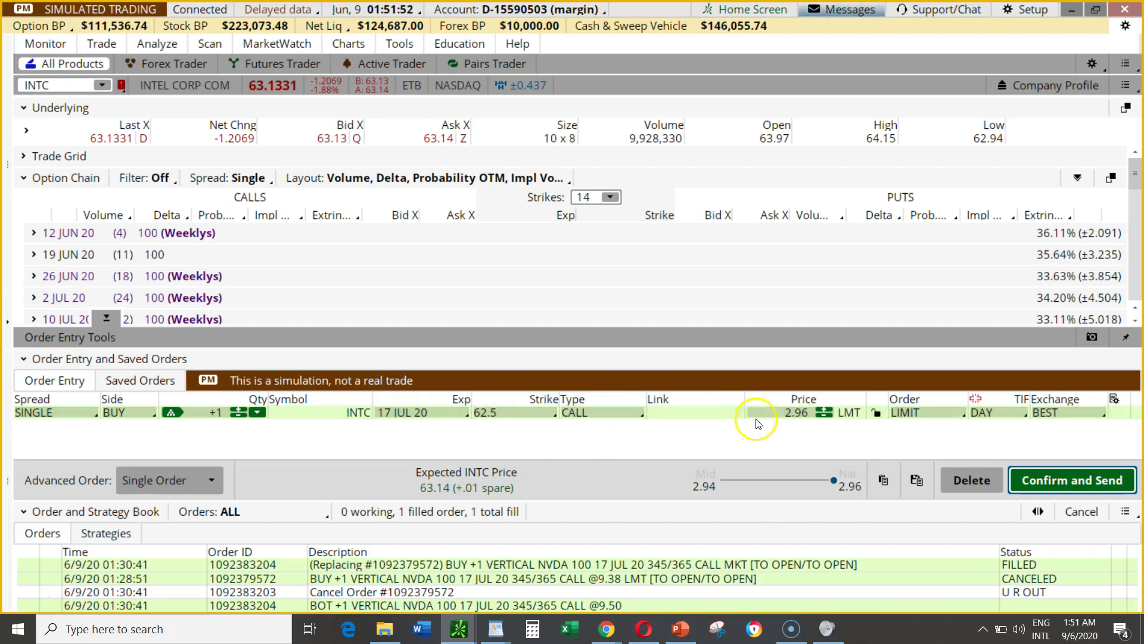
Step: Review the strike and limit price of the 62.5 call order, and open its order confirmation
left_click(802, 407)
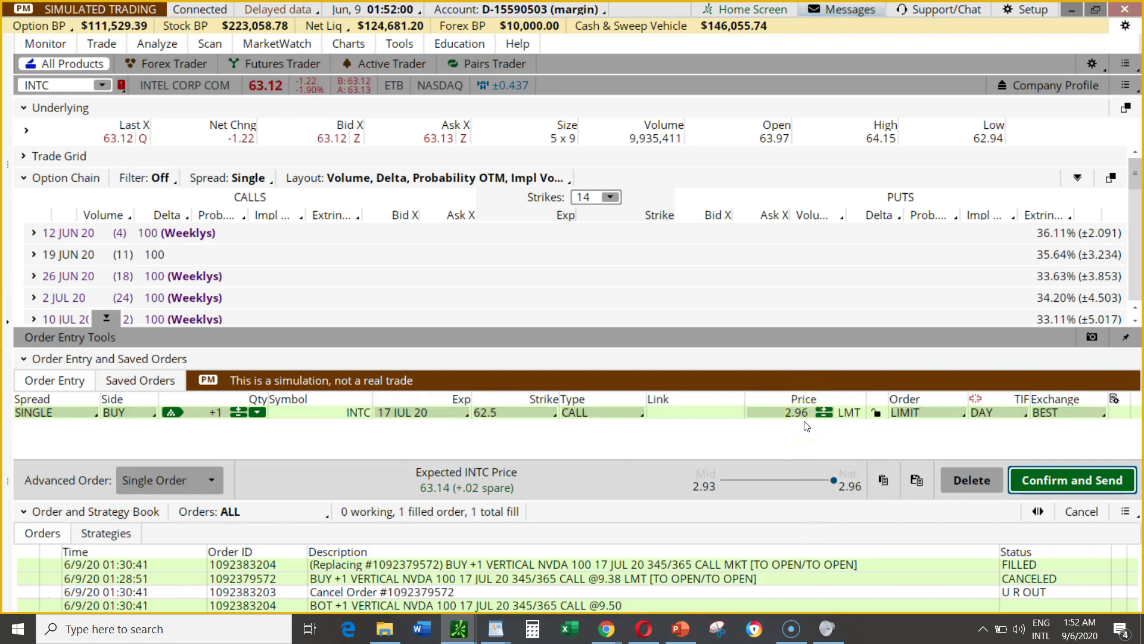
left_click(481, 421)
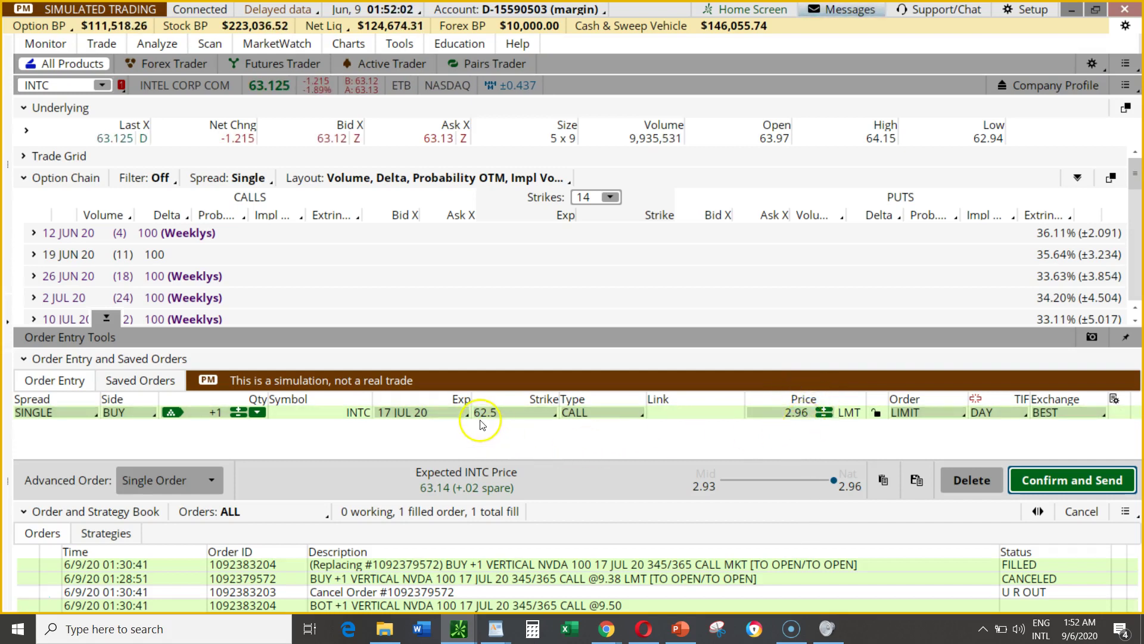
left_click(794, 427)
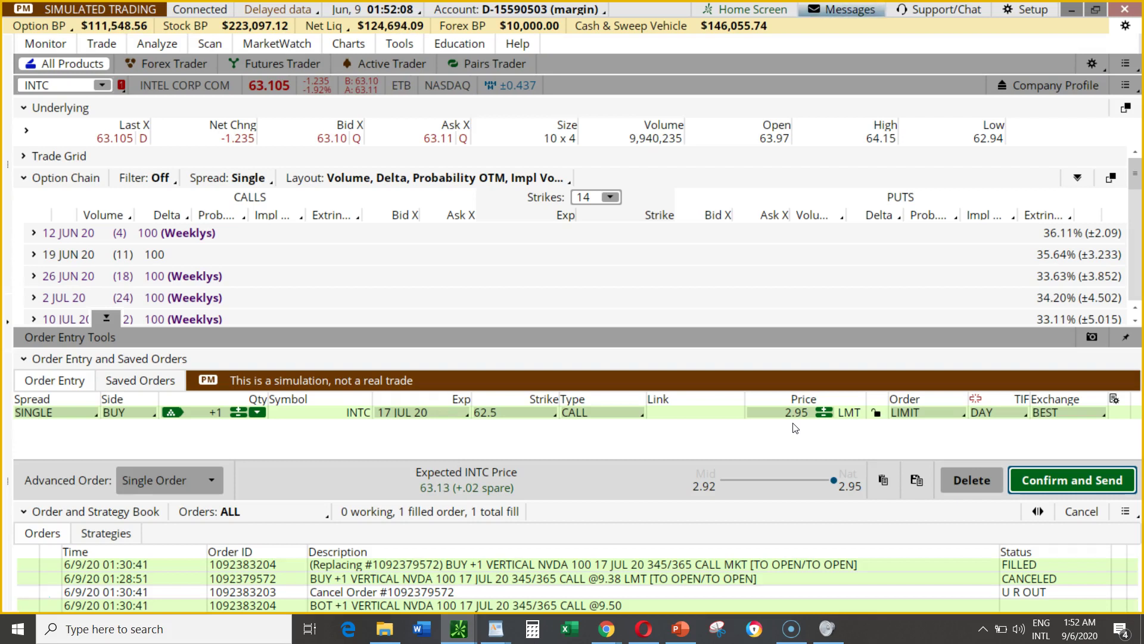
left_click(1051, 489)
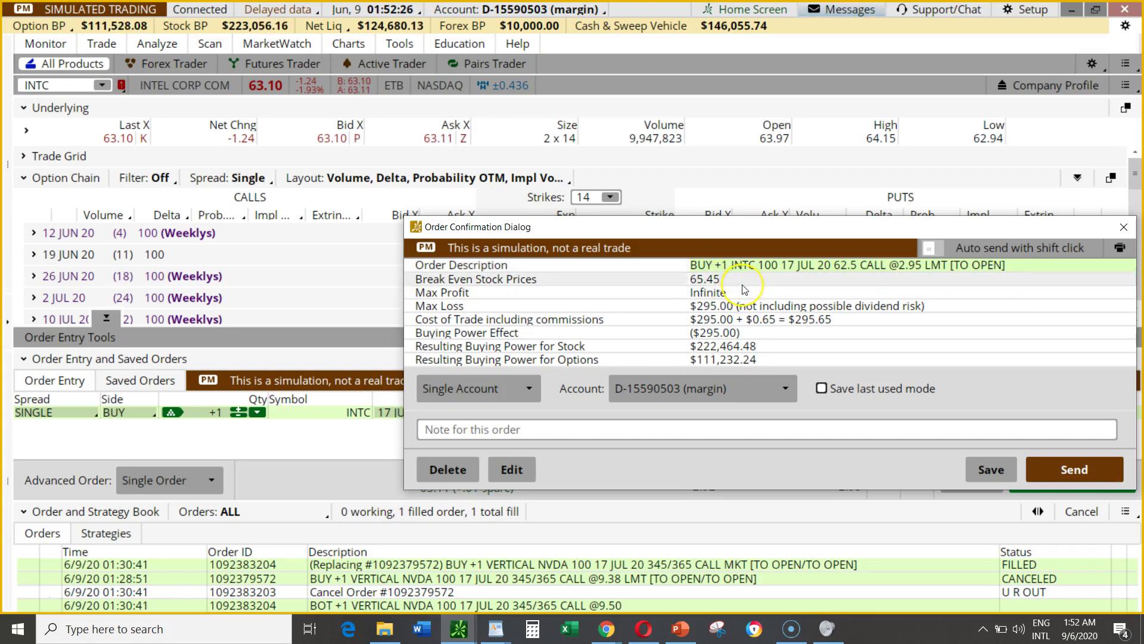
Step: Examine the break-even stock price, max profit, max loss and cost including commissions in the order confirmation
left_click(695, 288)
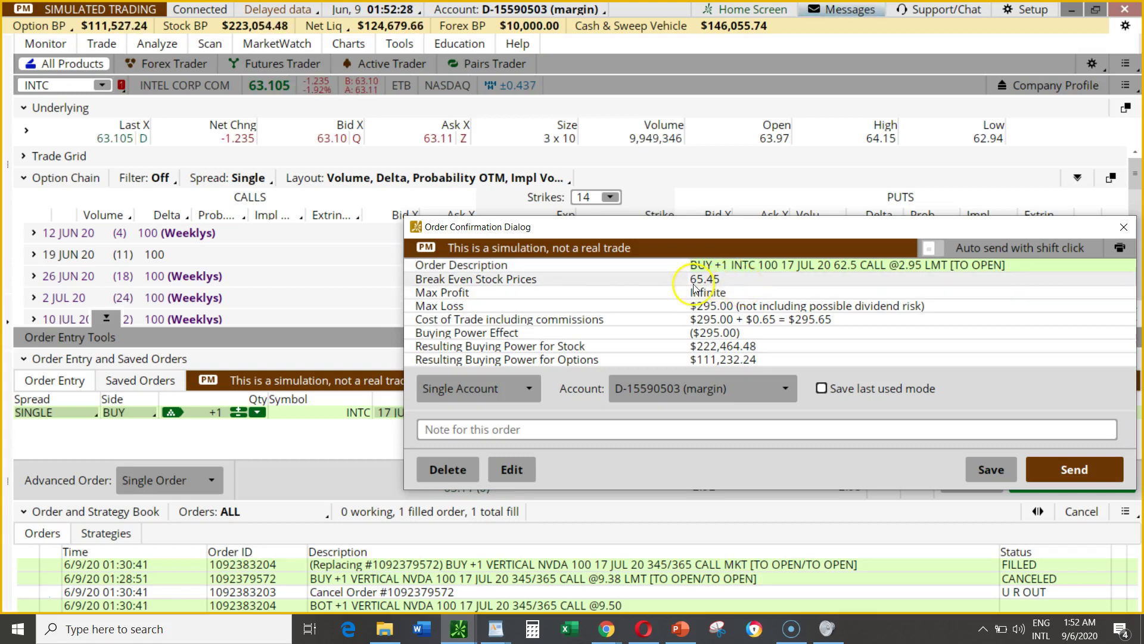
left_click(714, 288)
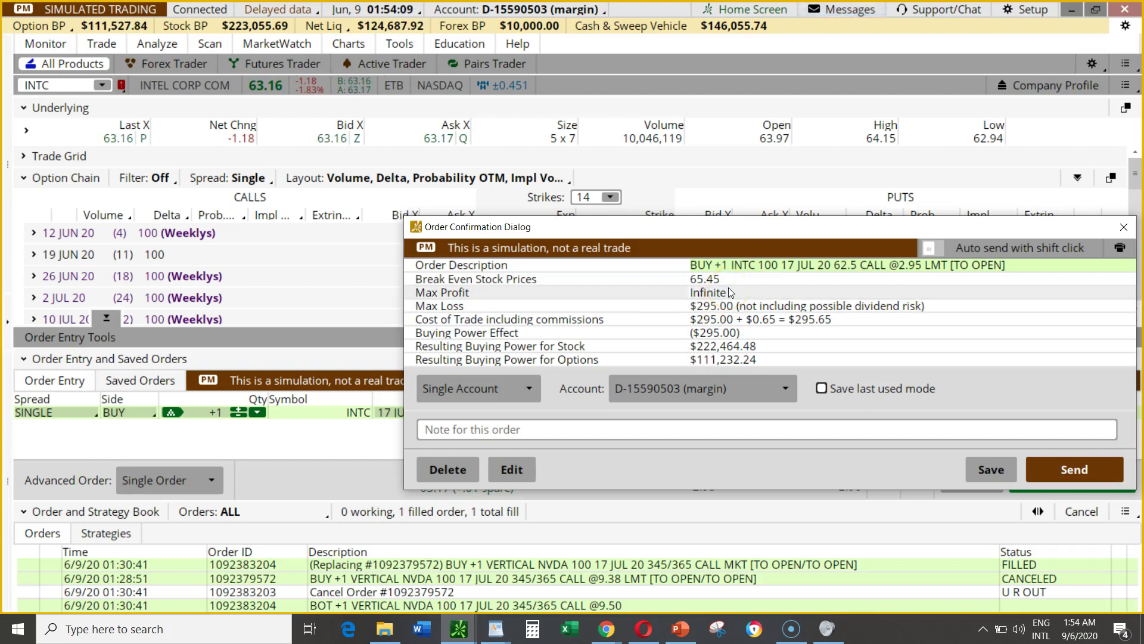
left_click(722, 306)
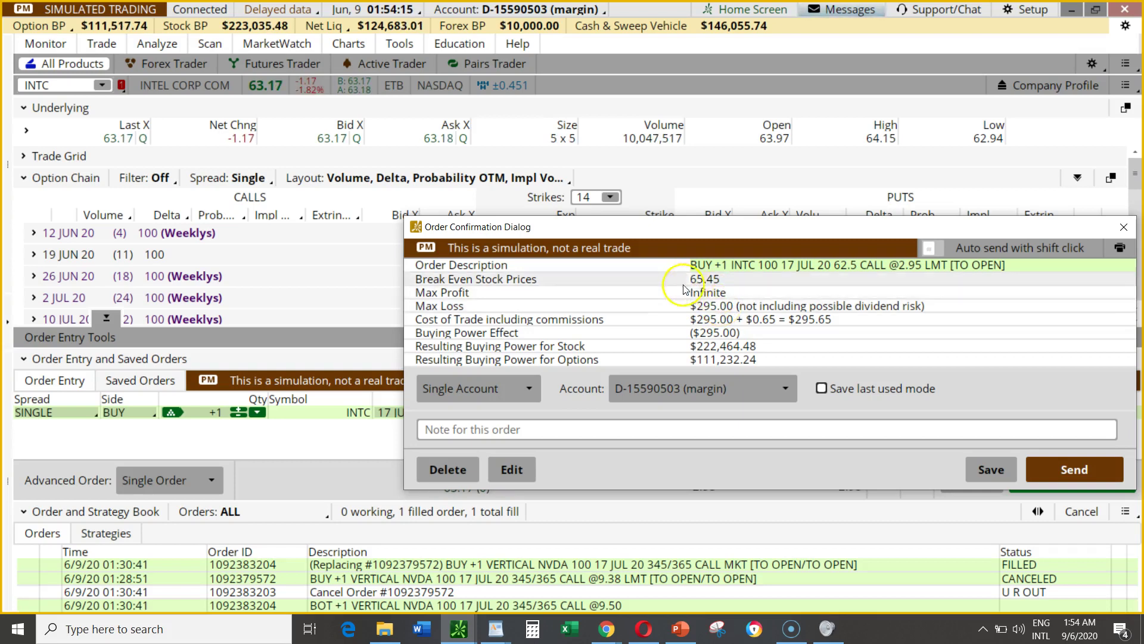
left_click(712, 311)
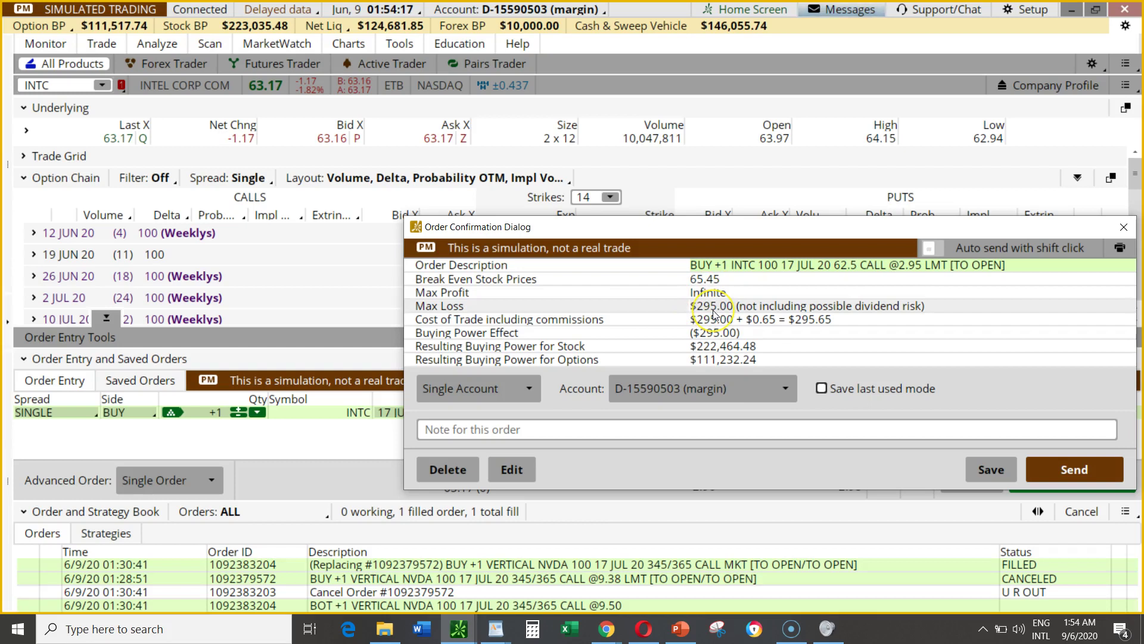
left_click(763, 322)
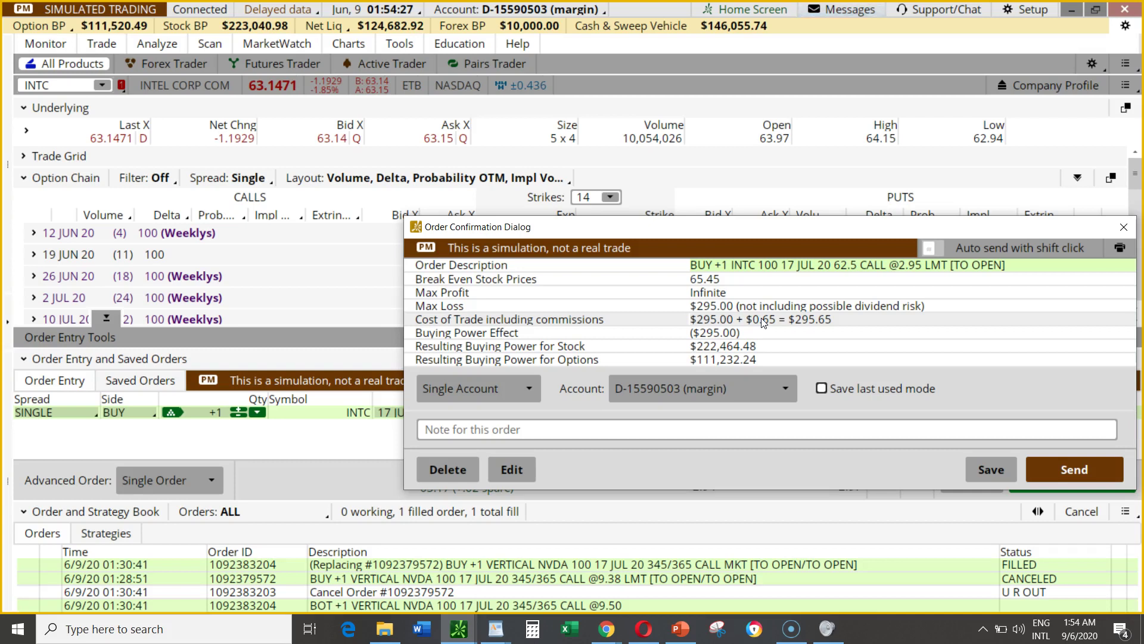
left_click(797, 330)
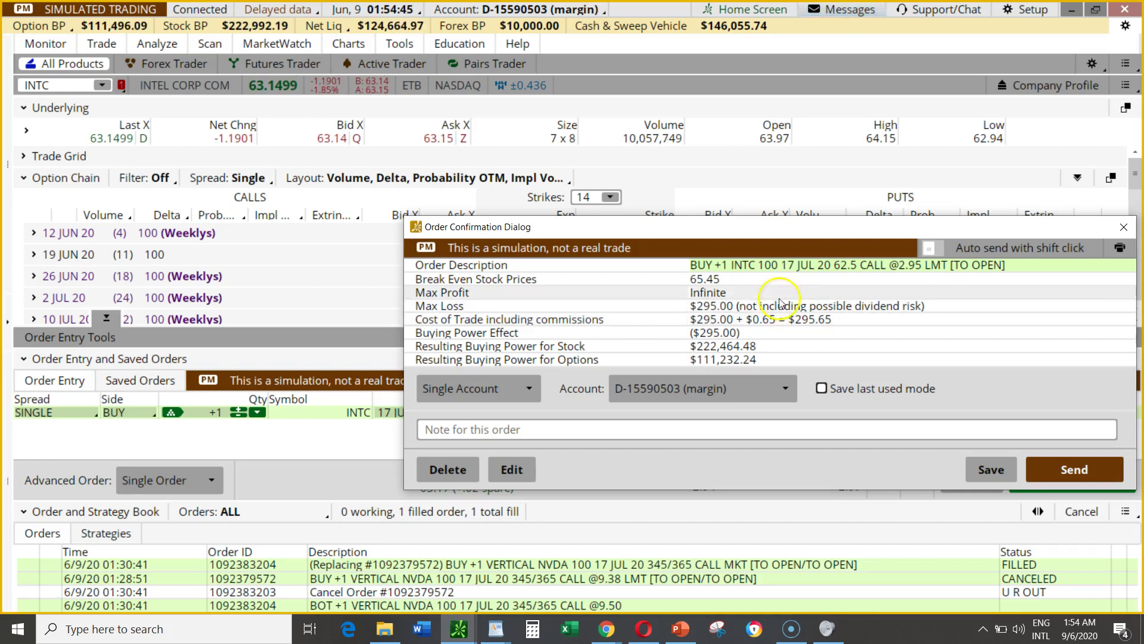
left_click(728, 282)
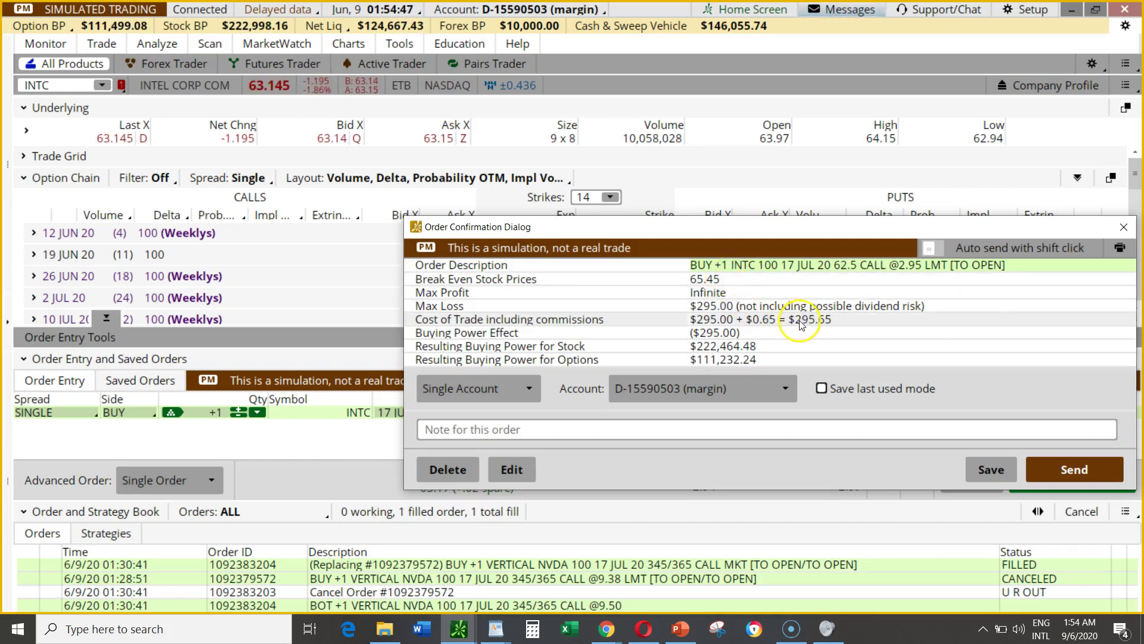
left_click(828, 340)
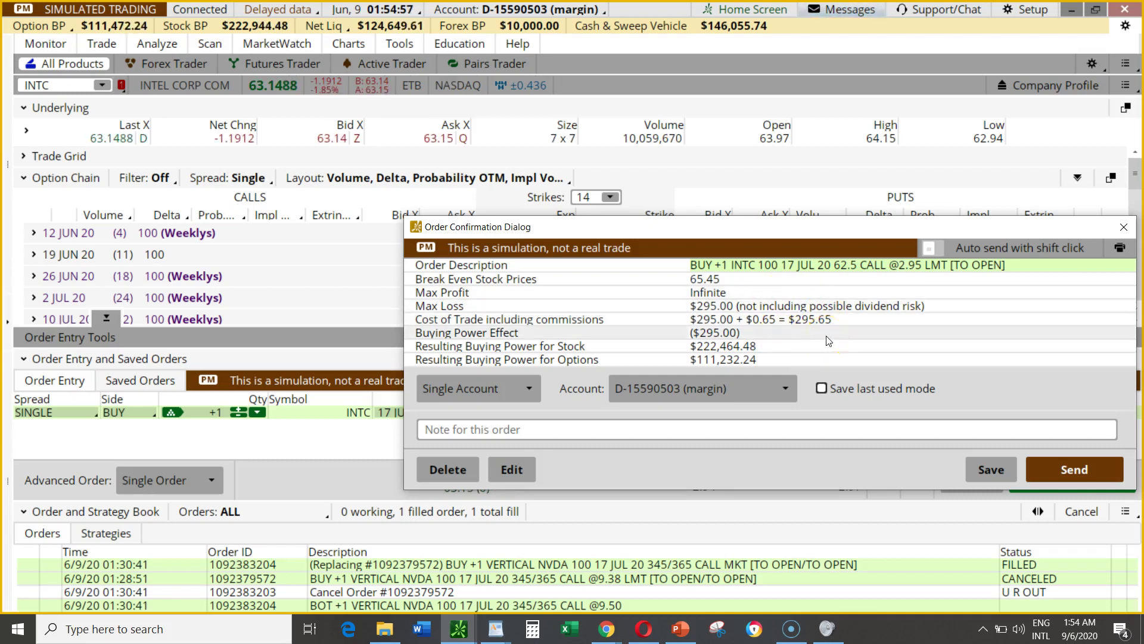
left_click(731, 292)
left_click(747, 277)
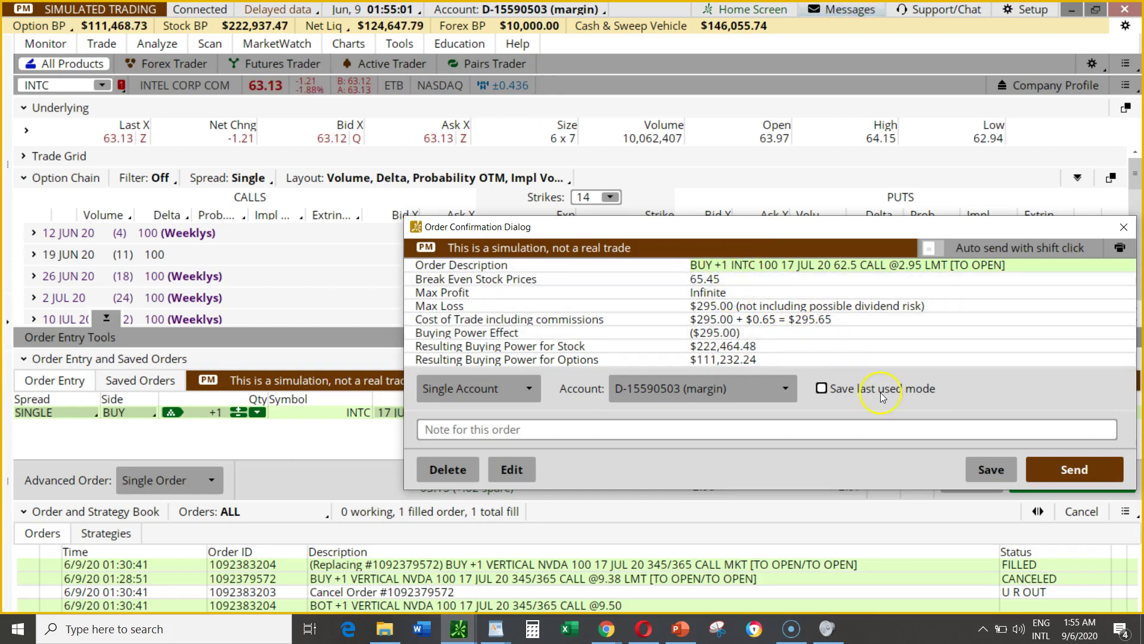
Step: Edit the order quantity to +3 contracts and review the cost in the updated order confirmation
left_click(517, 470)
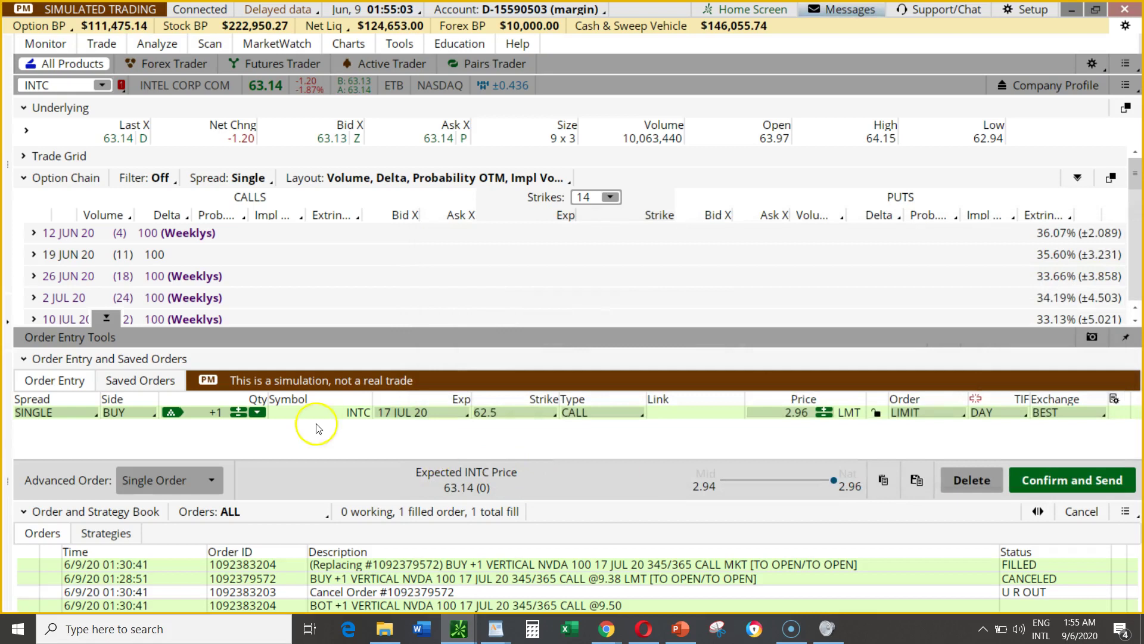
left_click(238, 410)
left_click(238, 410)
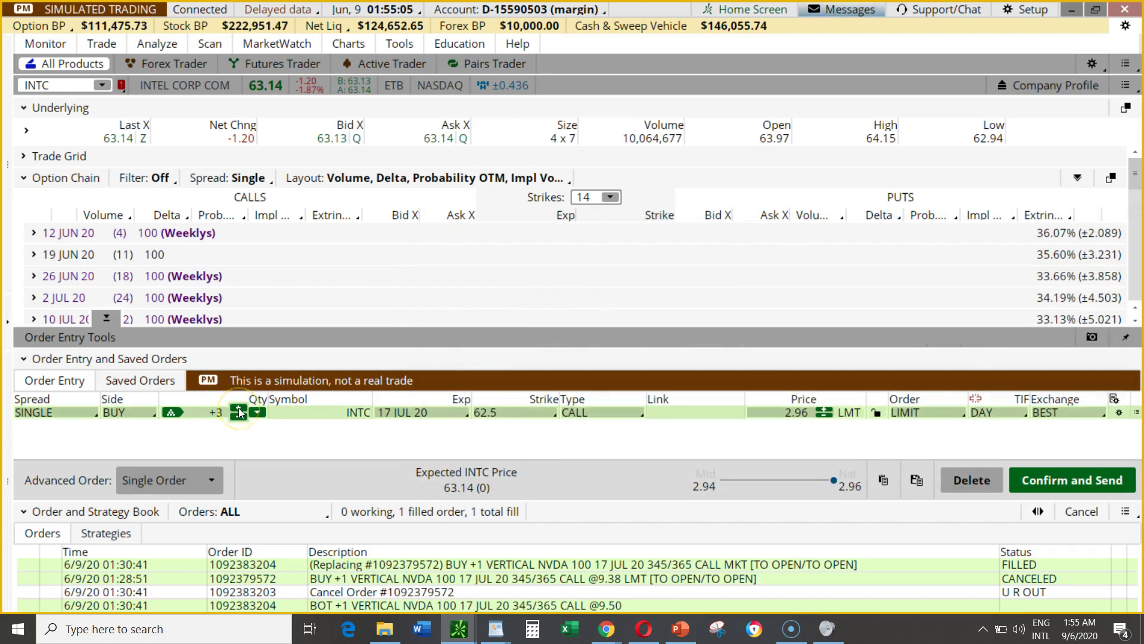
left_click(1042, 479)
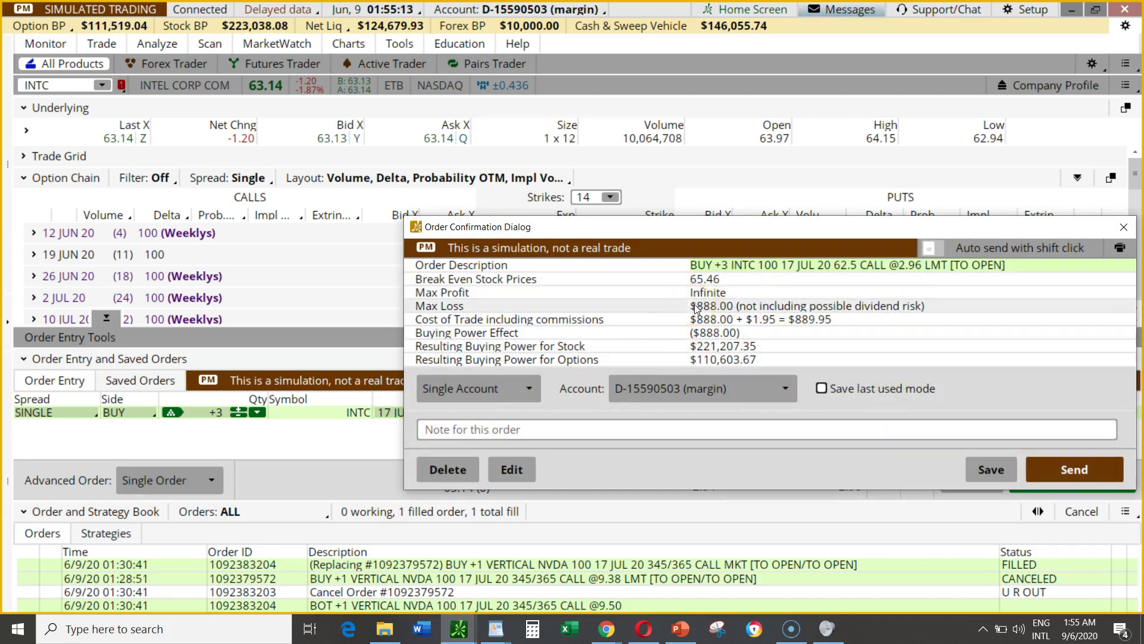
left_click(803, 327)
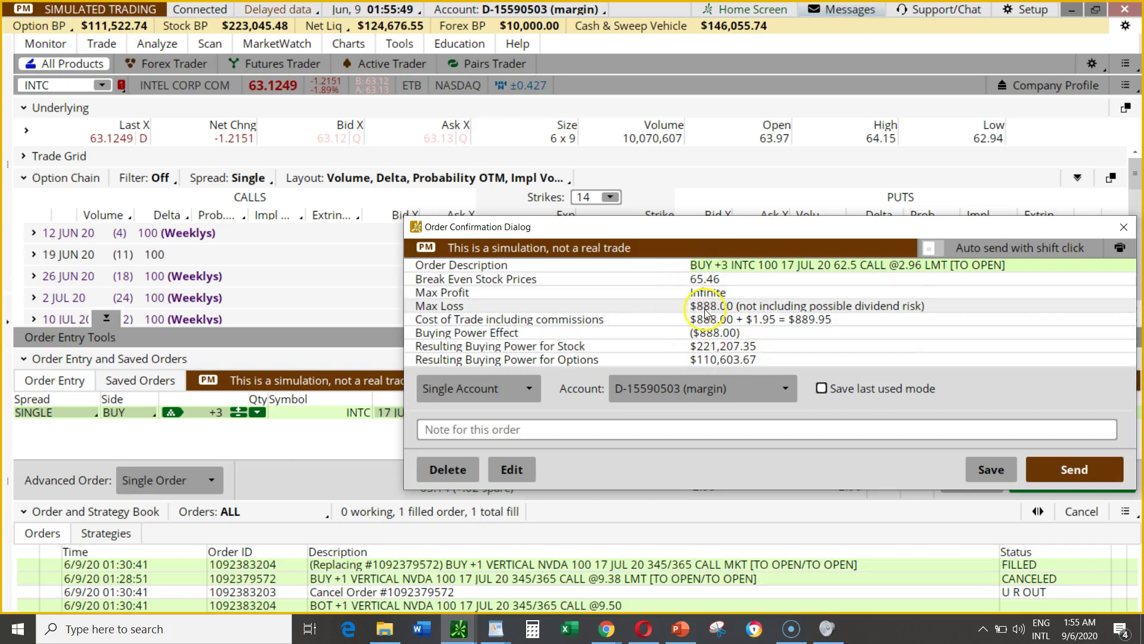
Step: Delete the unsent INTC call order and examine the 17 JUL 20 call at the 70 strike
left_click(438, 473)
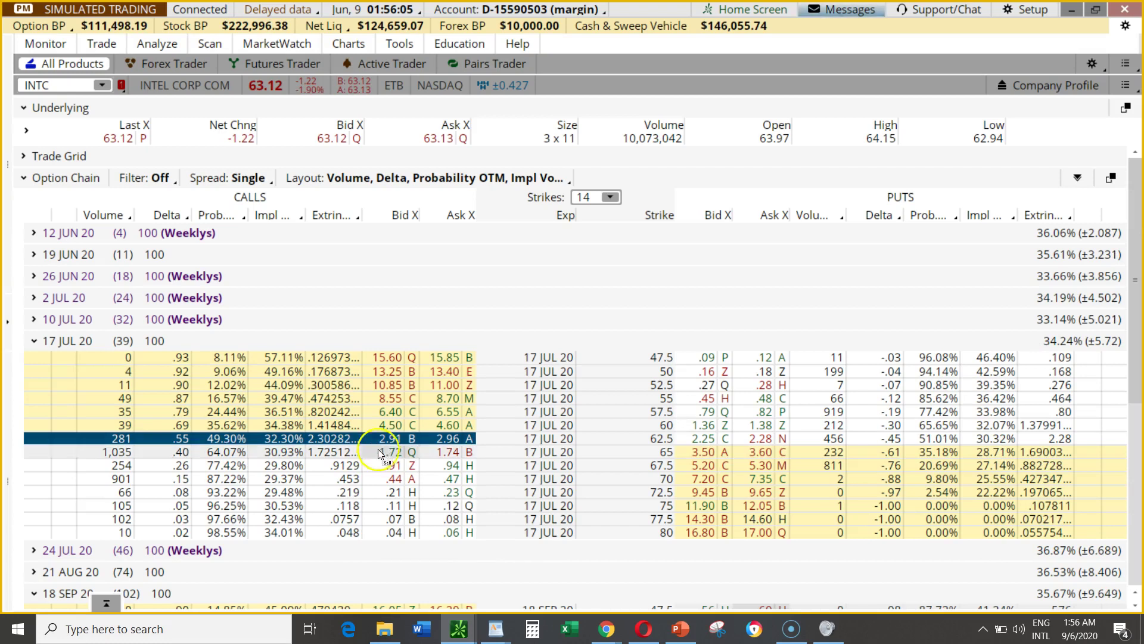
left_click(388, 480)
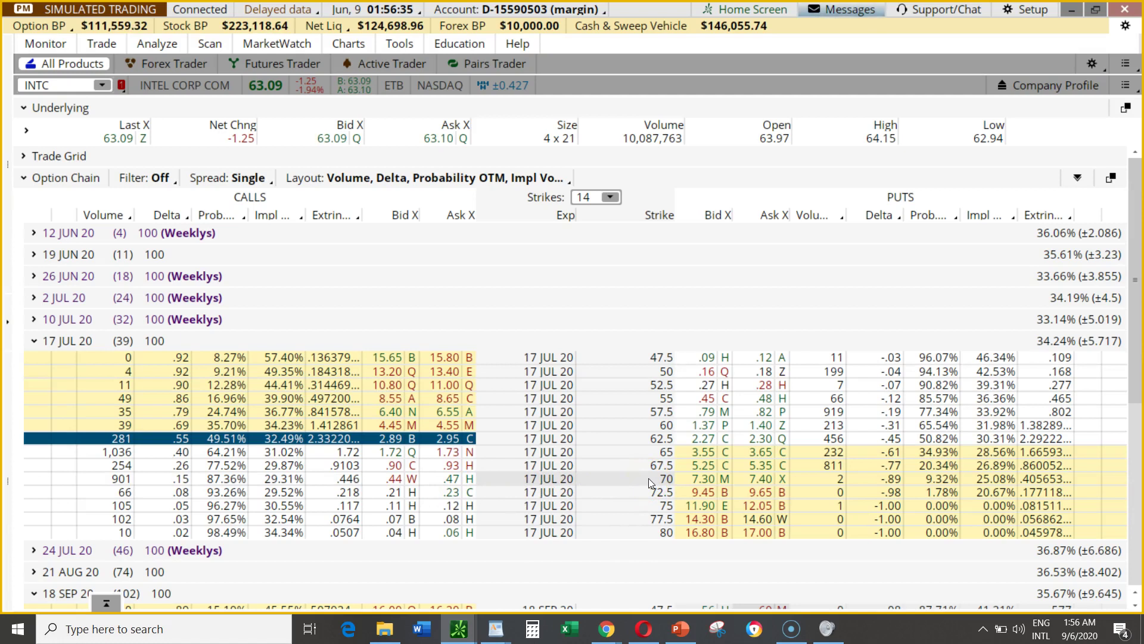
left_click(411, 478)
left_click_drag(412, 479, 407, 483)
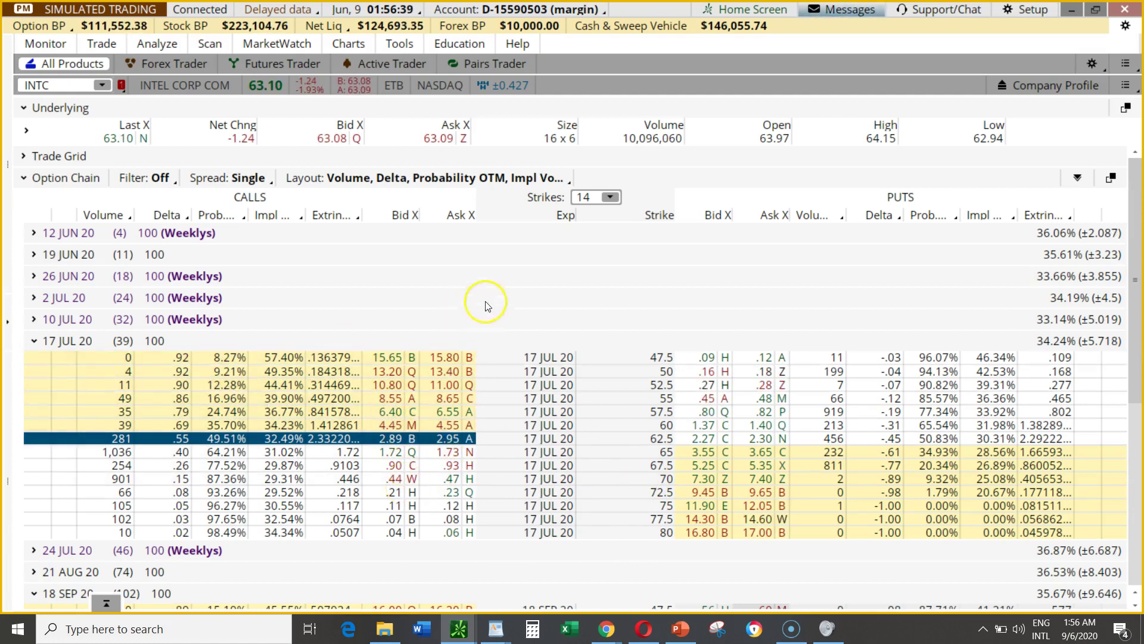
left_click(532, 291)
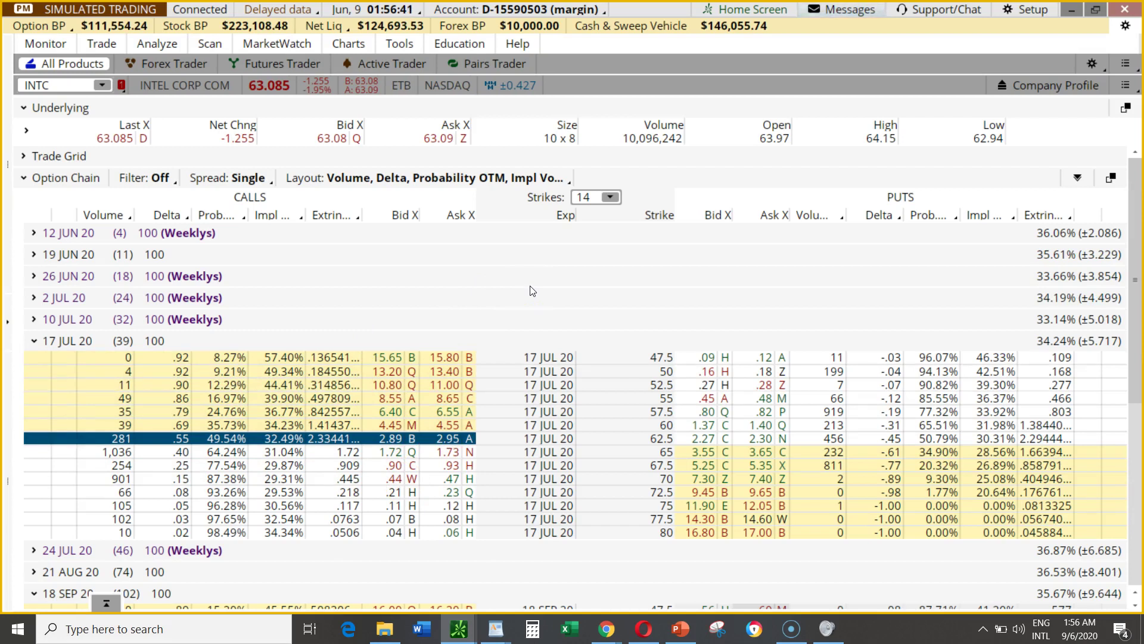
Step: Examine the days to expiration and the call prices of the 17 JUL 20 series
left_click_drag(296, 316, 137, 328)
mouse_move(115, 342)
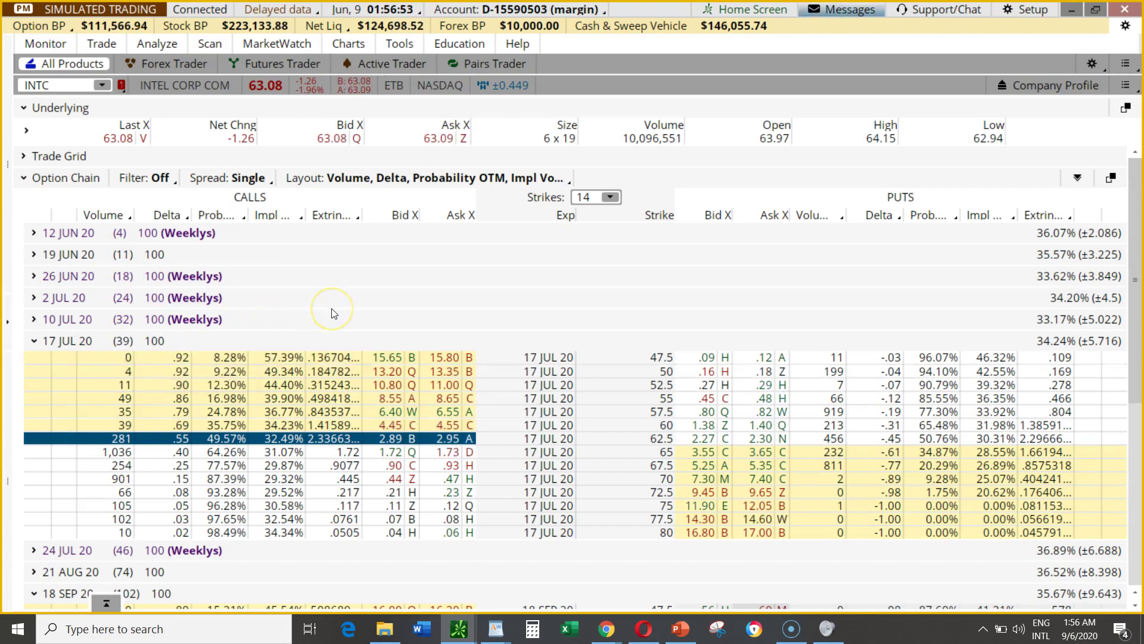
left_click(387, 442)
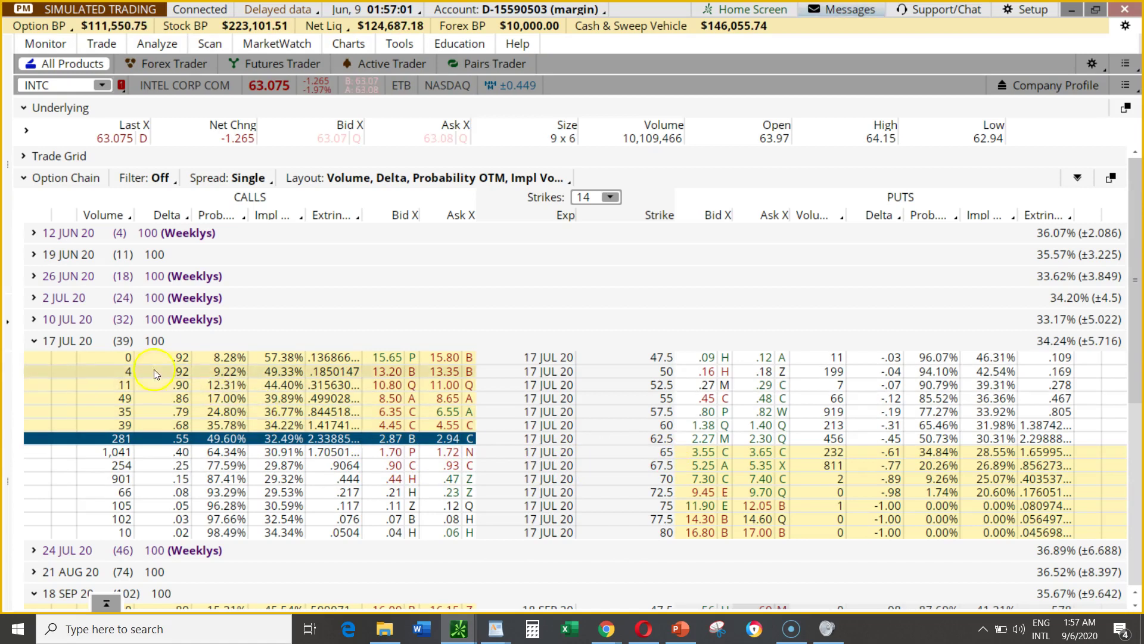
left_click(119, 342)
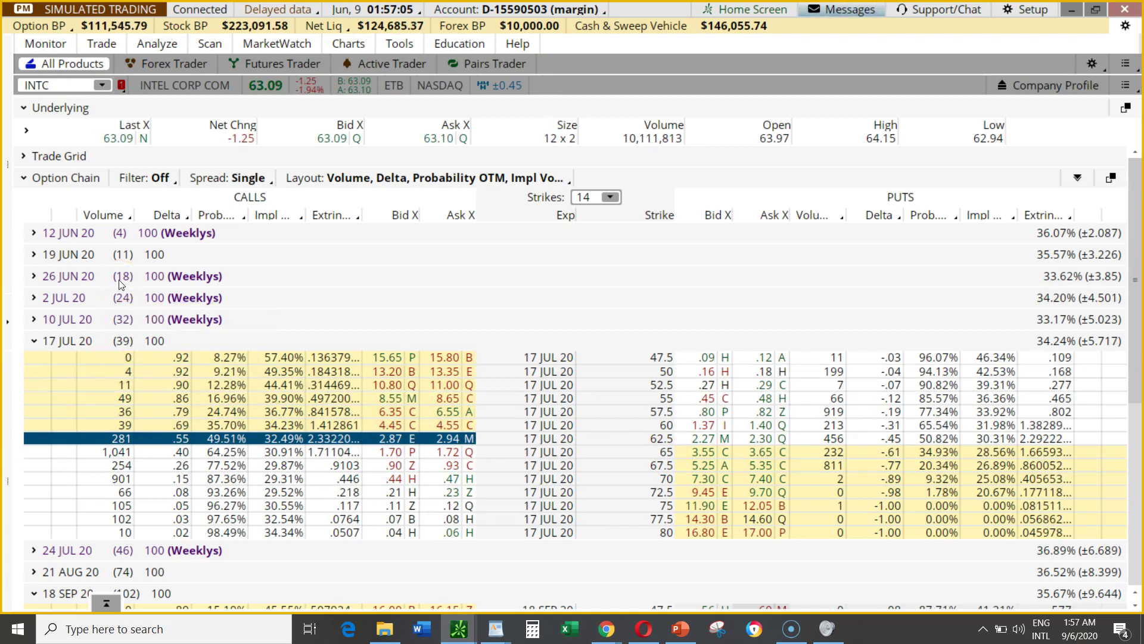
Step: Expand the 19 JUN 20 expiration and compare its calls and days to expiration with the 17 JUL 20 series
left_click(34, 255)
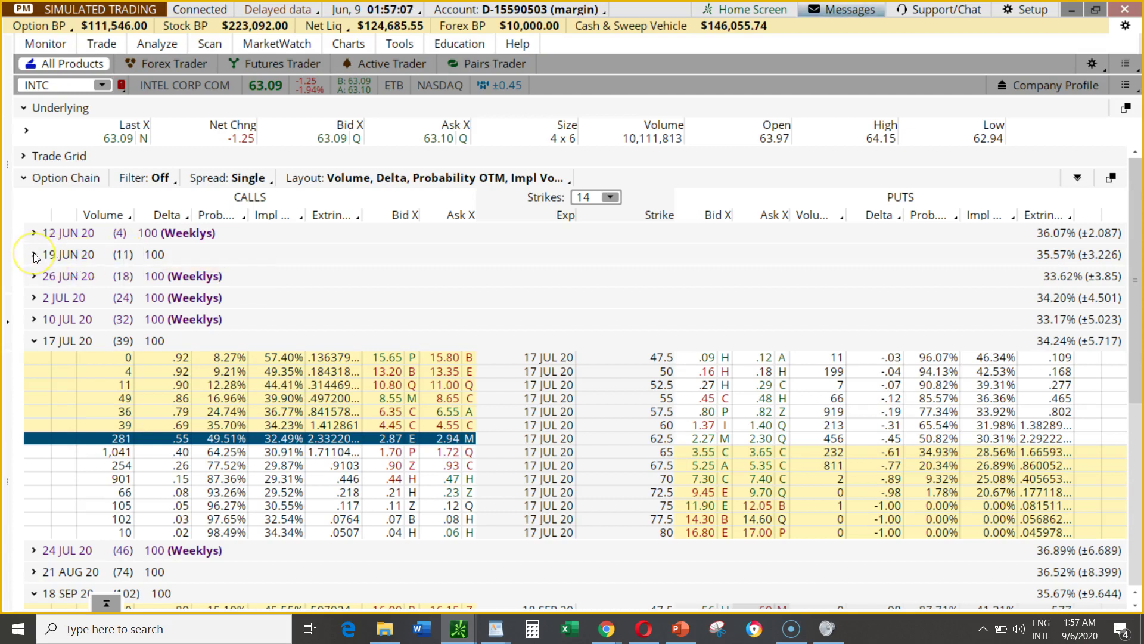
left_click(492, 480)
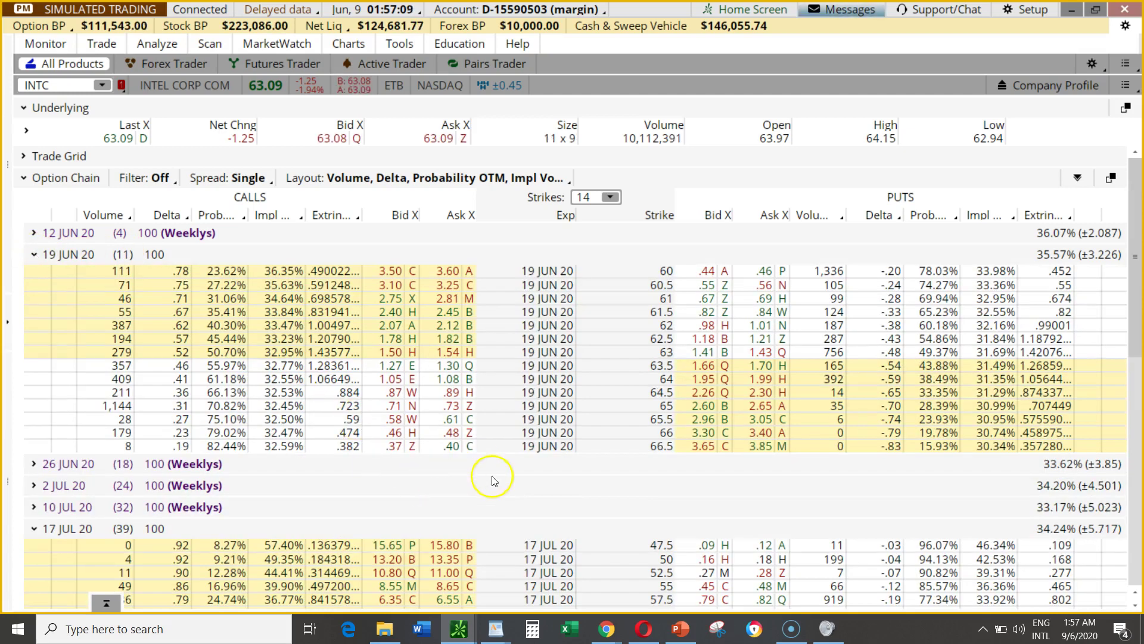
scroll(528, 475, "down", 2)
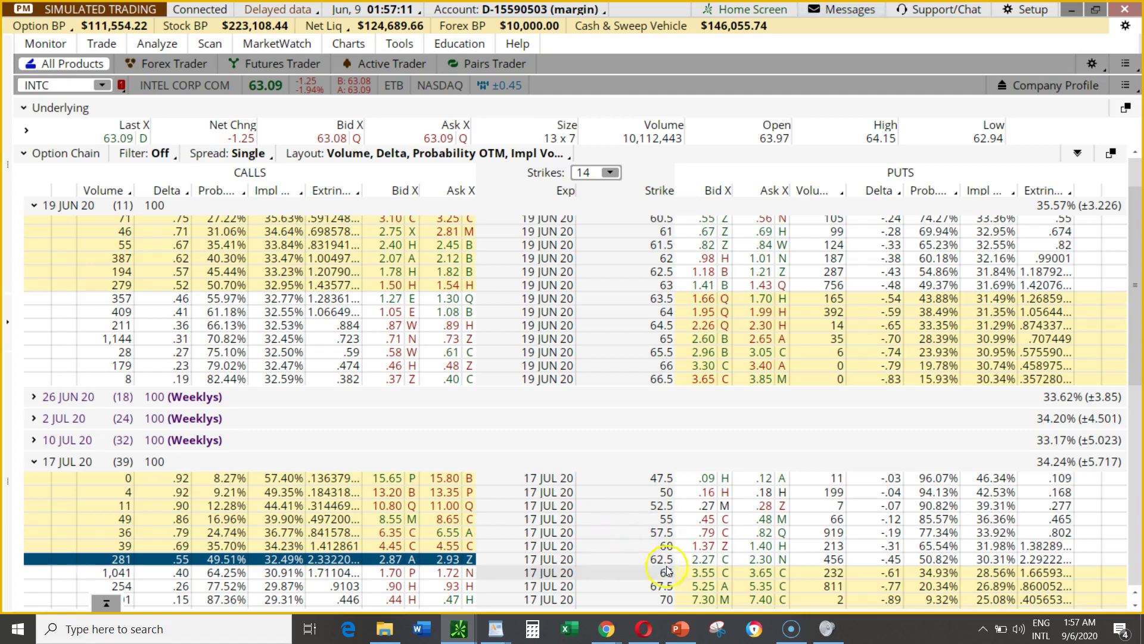
left_click(630, 325)
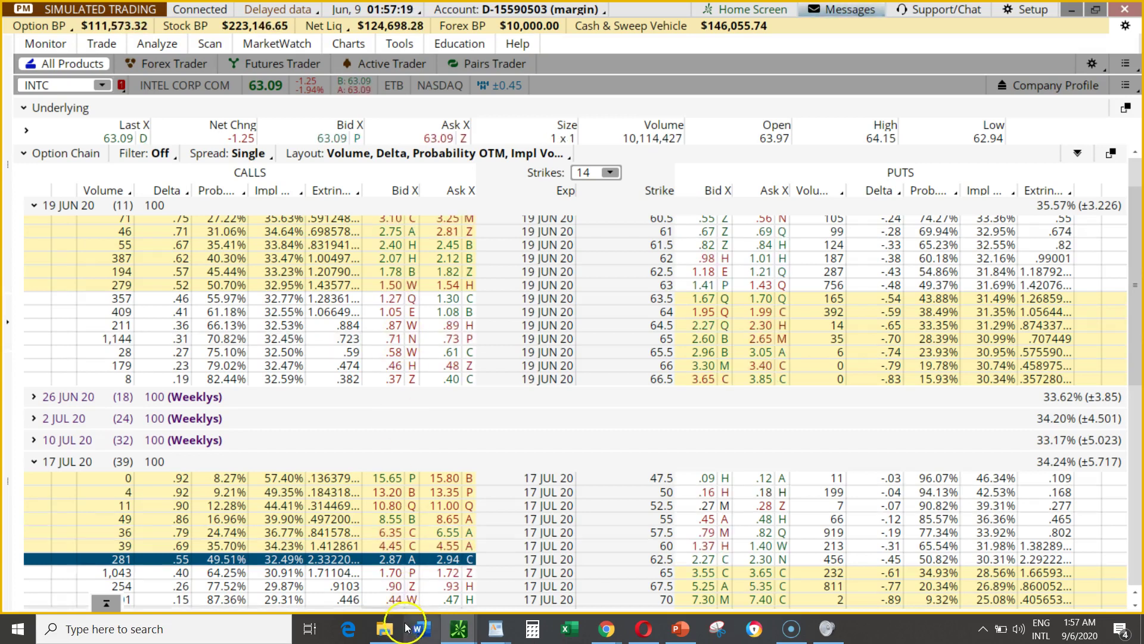
left_click(392, 572)
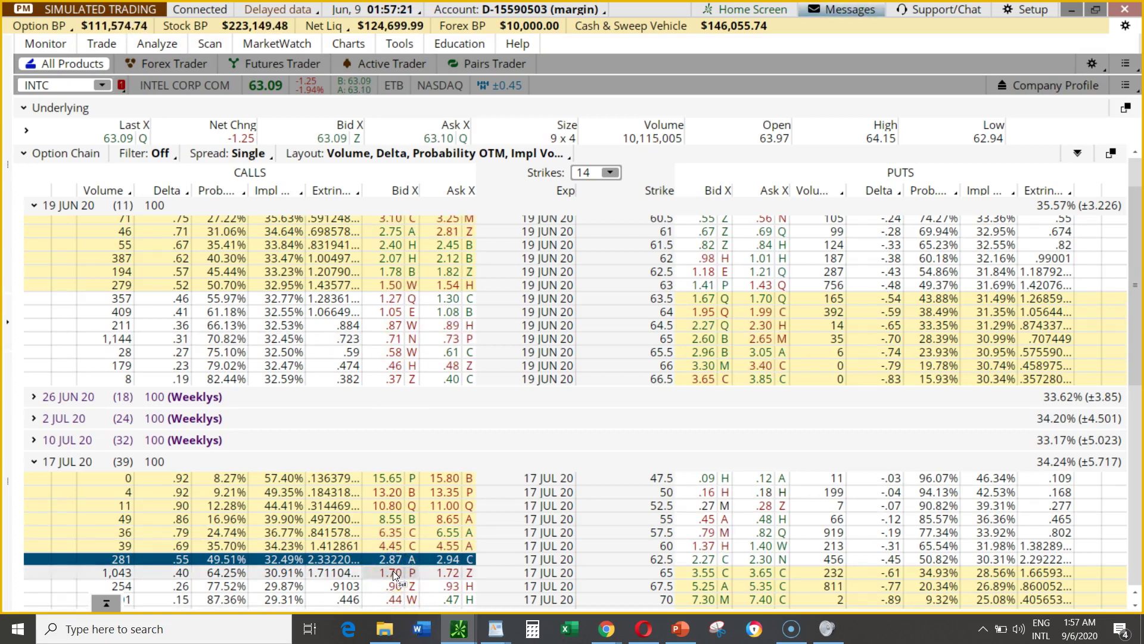
left_click(387, 315)
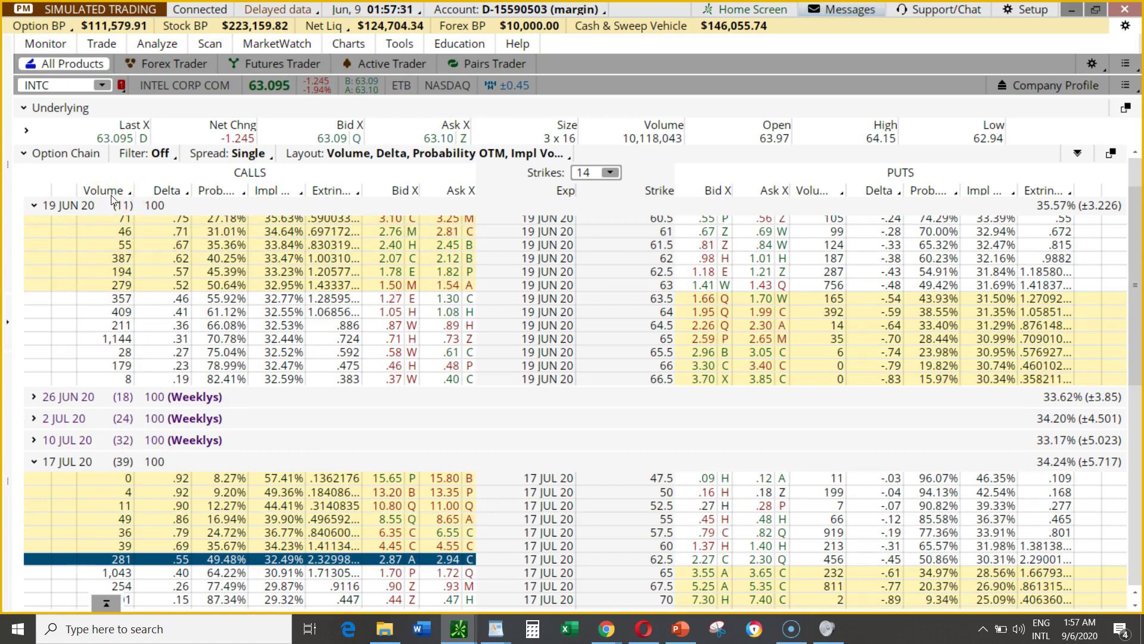
left_click(121, 441)
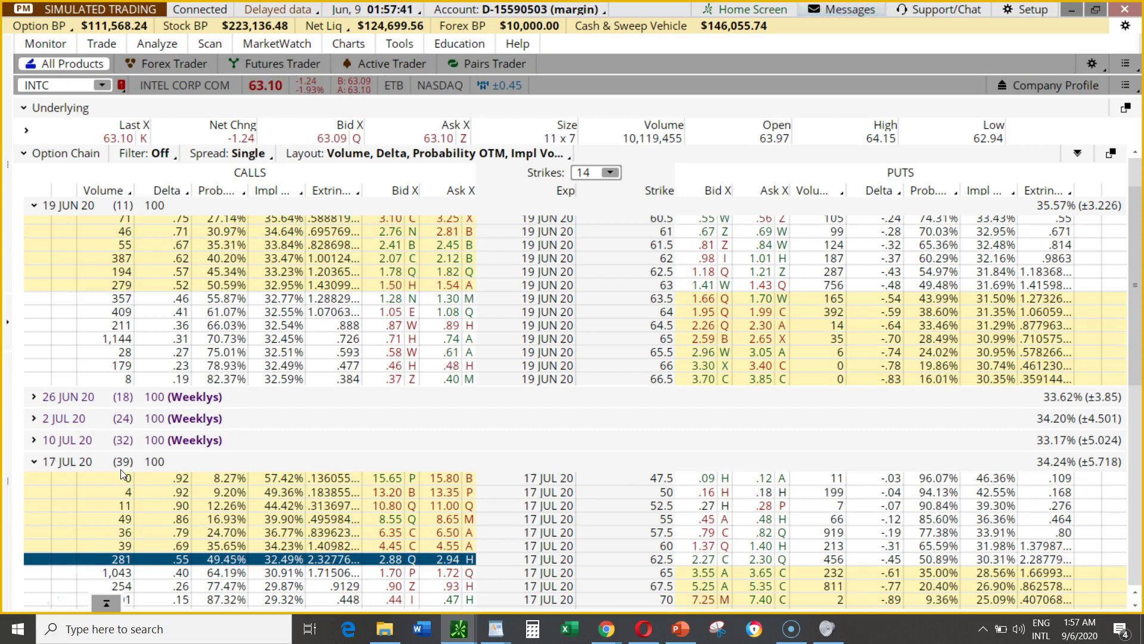
left_click(242, 627)
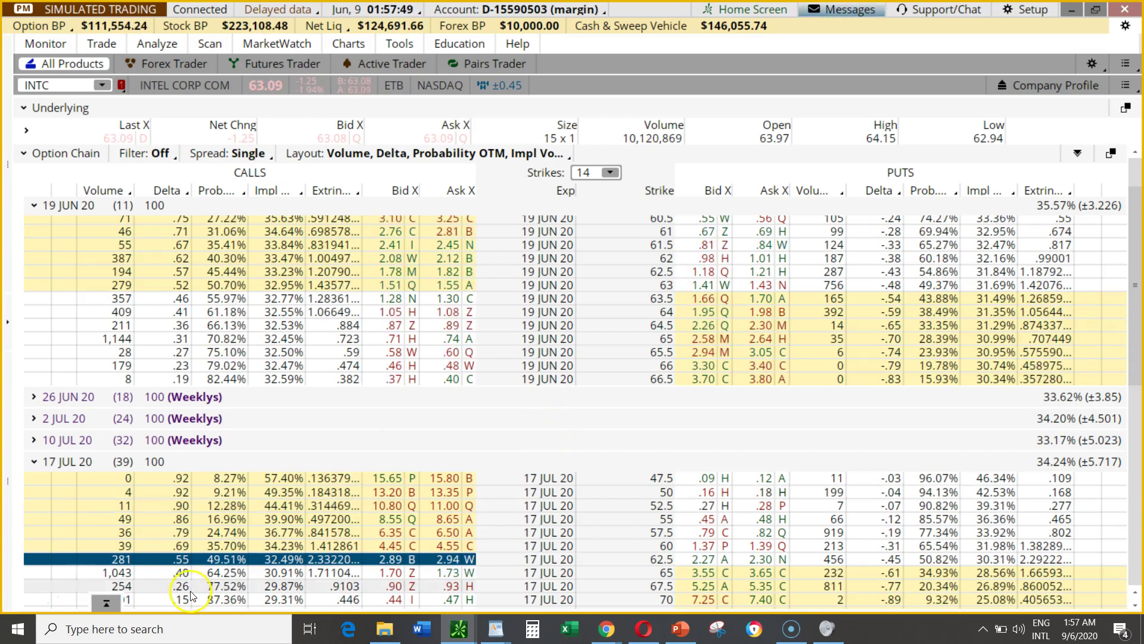
left_click(21, 603)
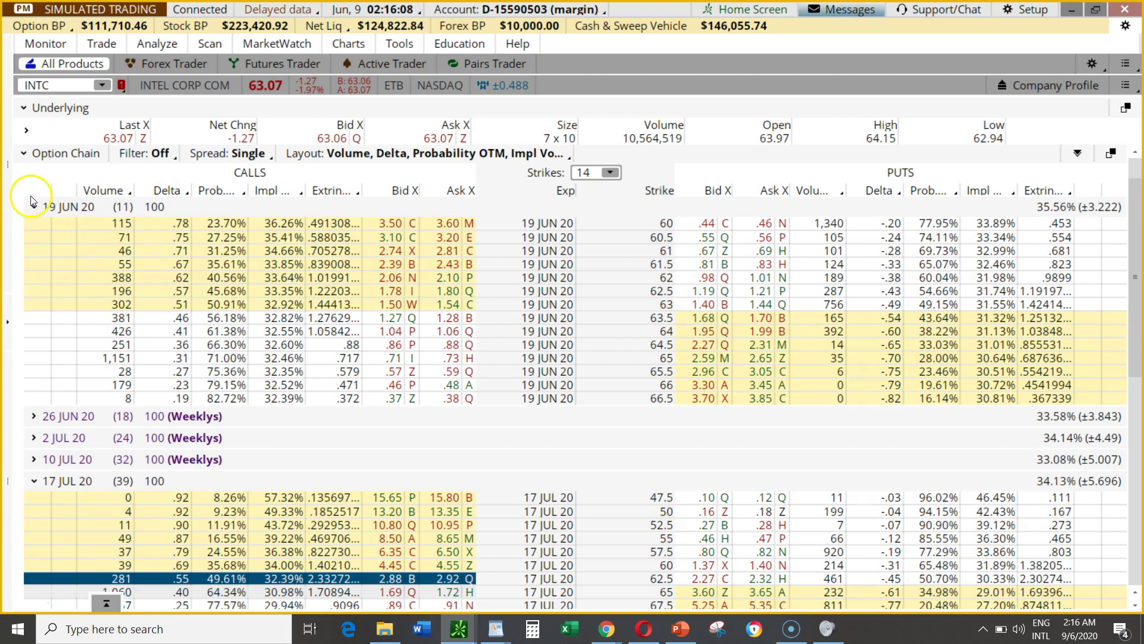
Step: Check the 19 JUN 20 expiration date against the June 2020 system calendar, and leave that series collapsed
left_click(34, 207)
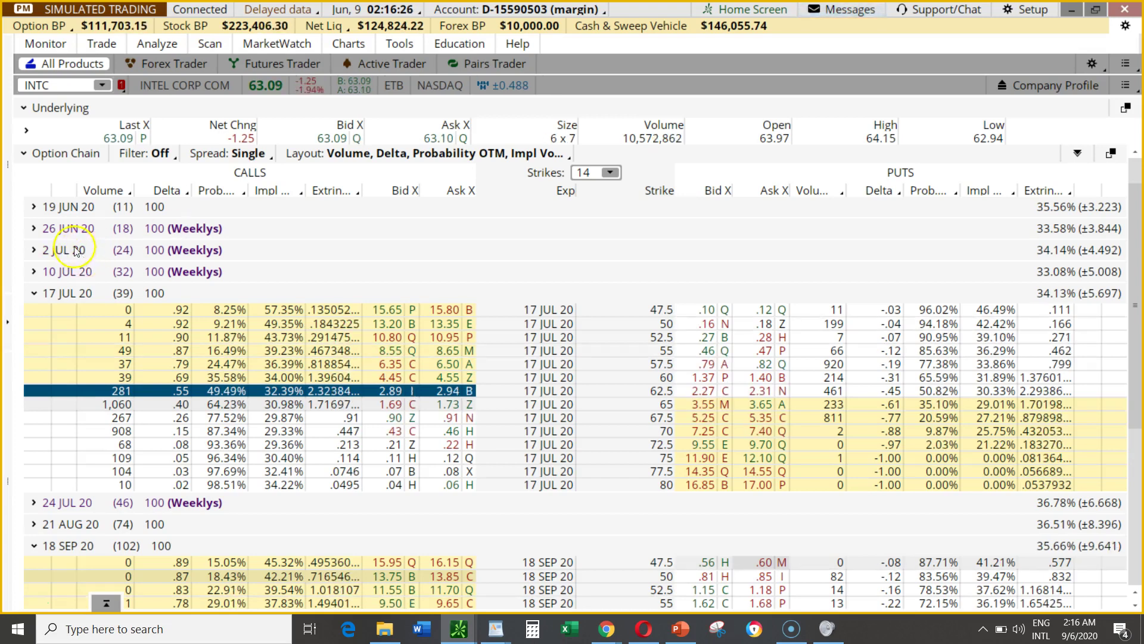
left_click(41, 207)
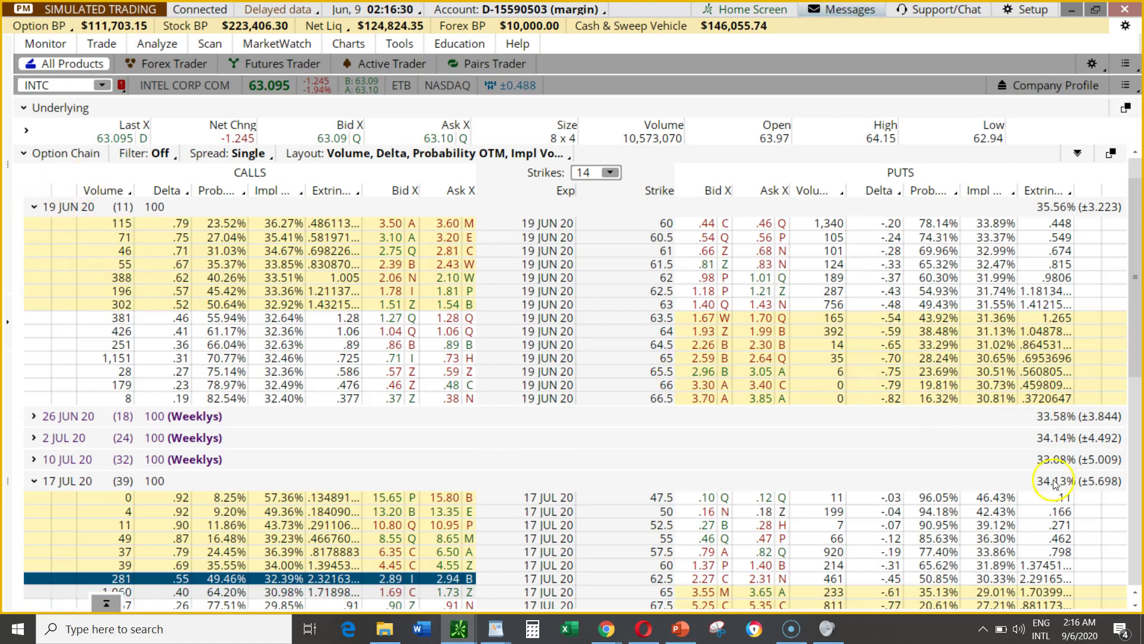
left_click(1070, 636)
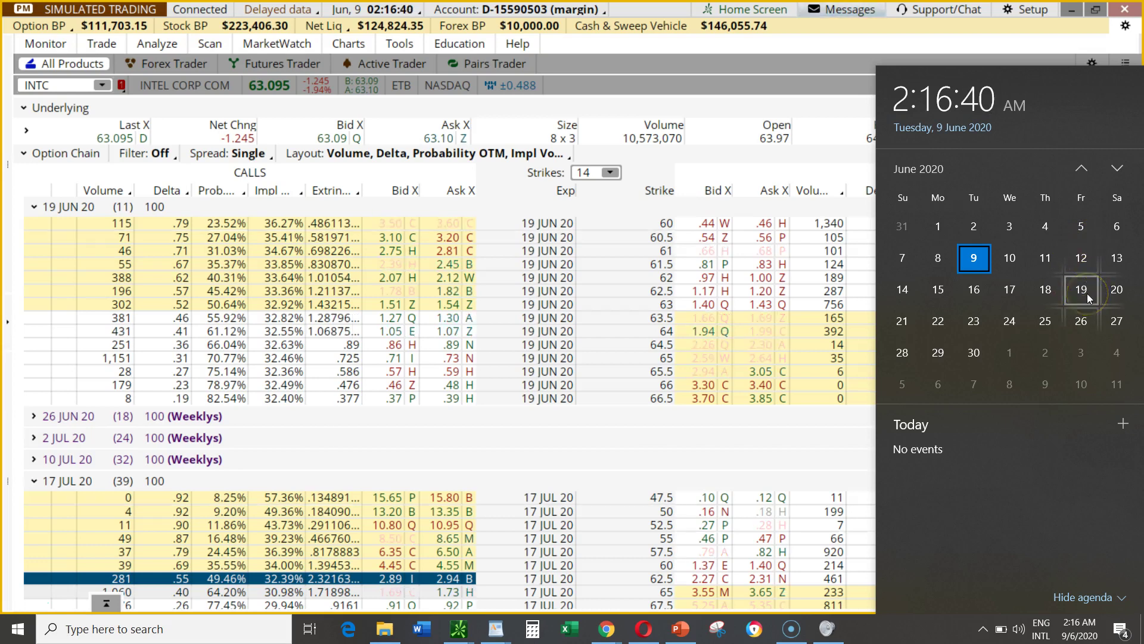
left_click(34, 206)
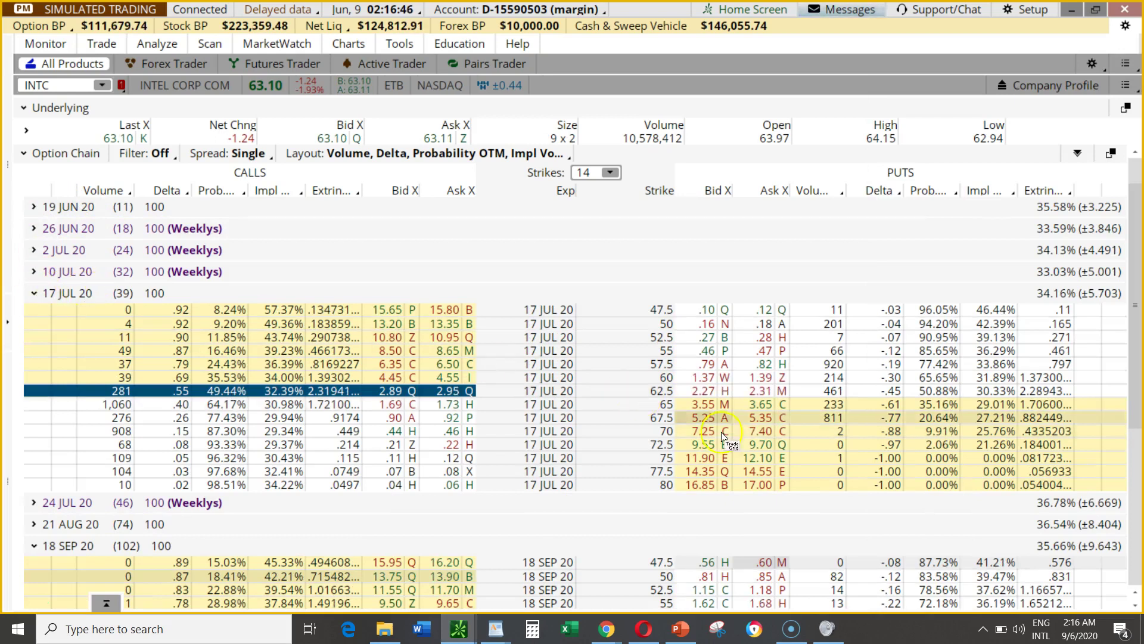
Step: Locate the 17 JUL 20 expiration date in the July 2020 system calendar, and close the calendar
left_click(1064, 638)
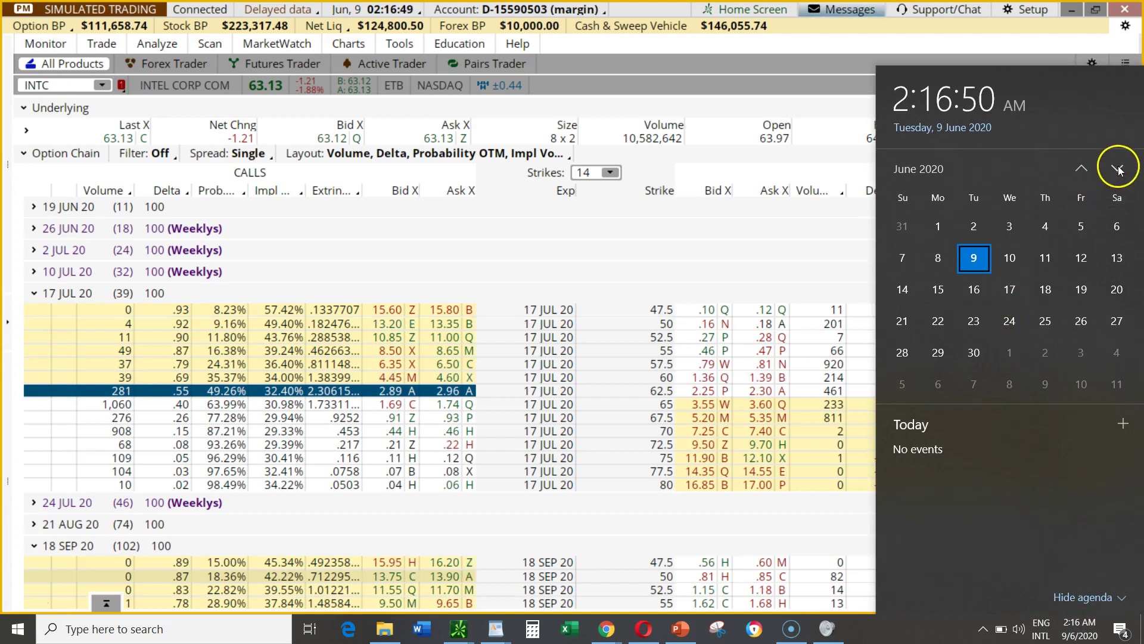
left_click(1116, 169)
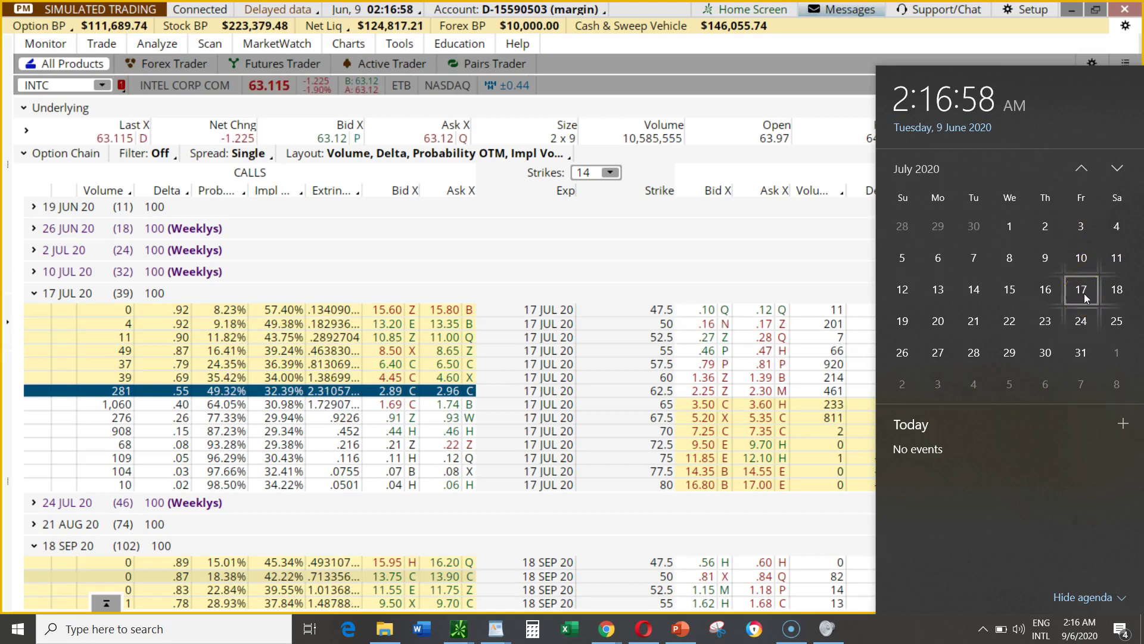
left_click(361, 257)
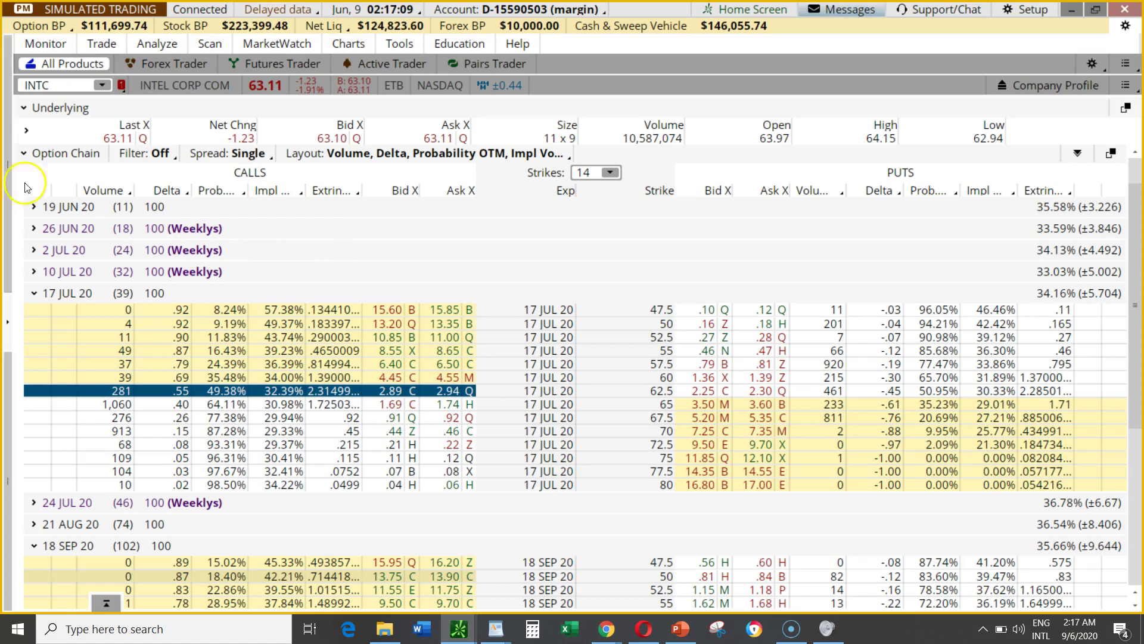
Step: View and collapse the 26 JUN 20 weekly series, and expand 19 JUN 20 to compare its call prices and days to expiration with 17 JUL 20
left_click(34, 228)
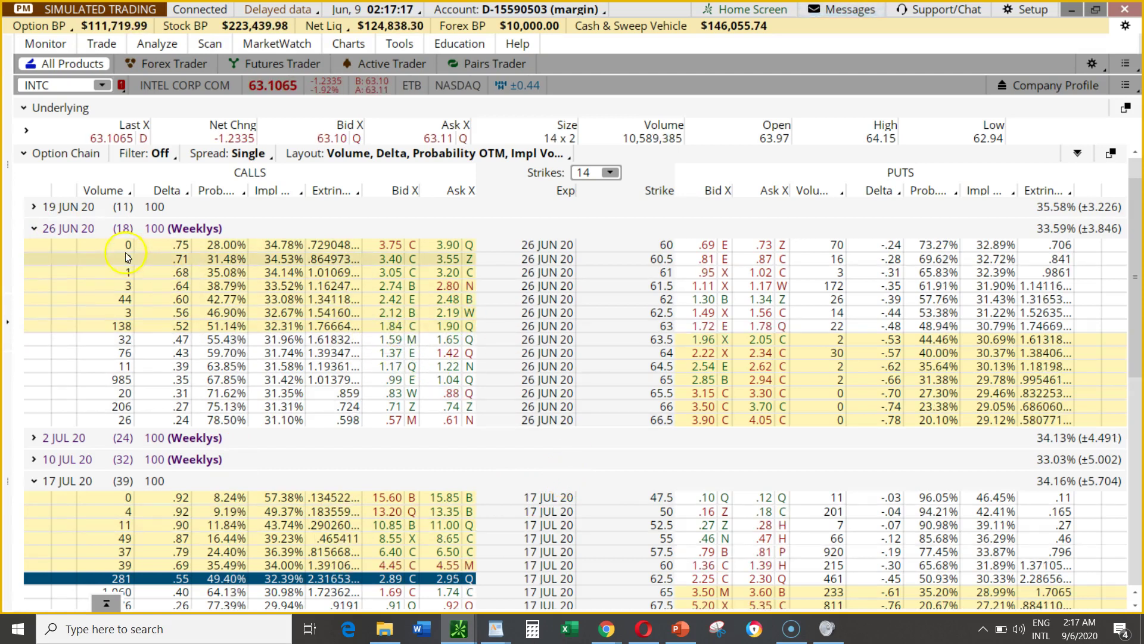
left_click(34, 229)
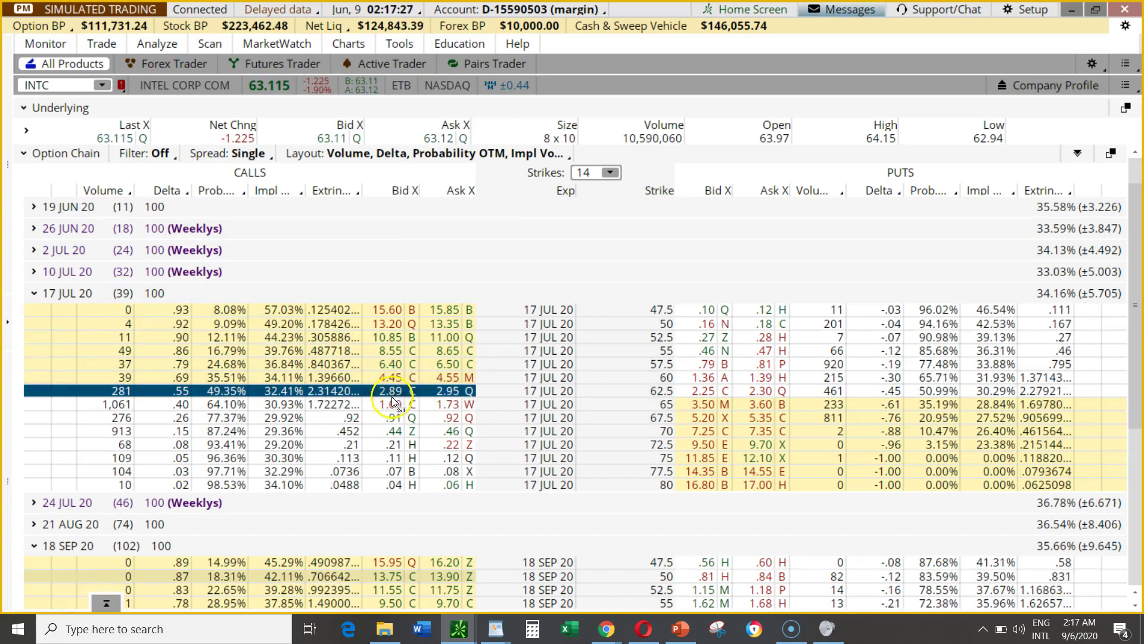
left_click(42, 211)
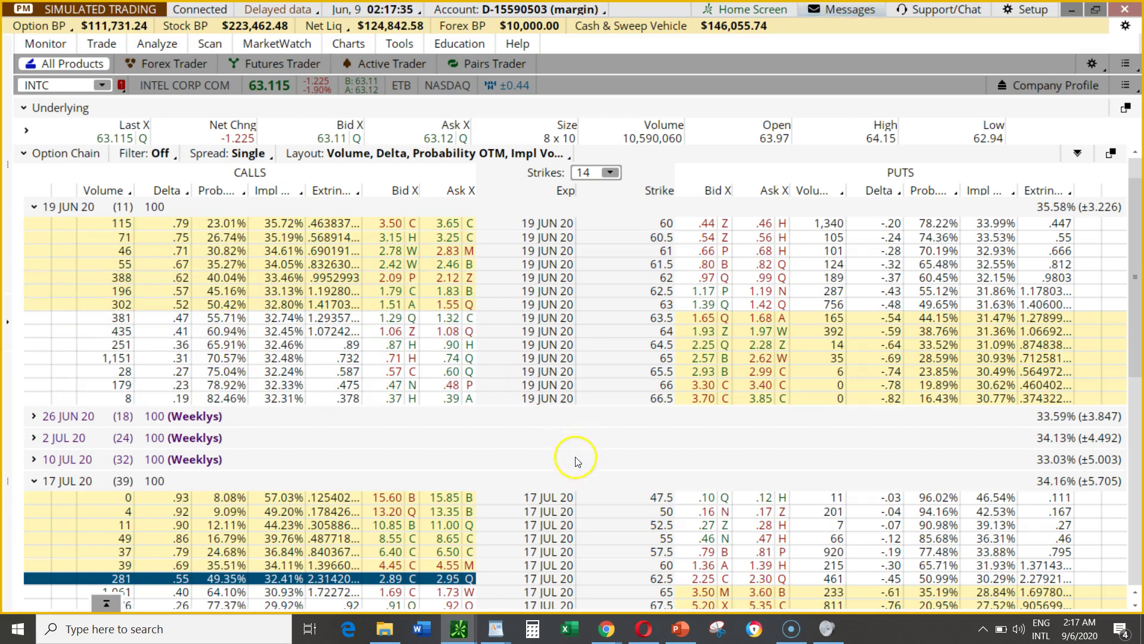
scroll(571, 457, "down", 1)
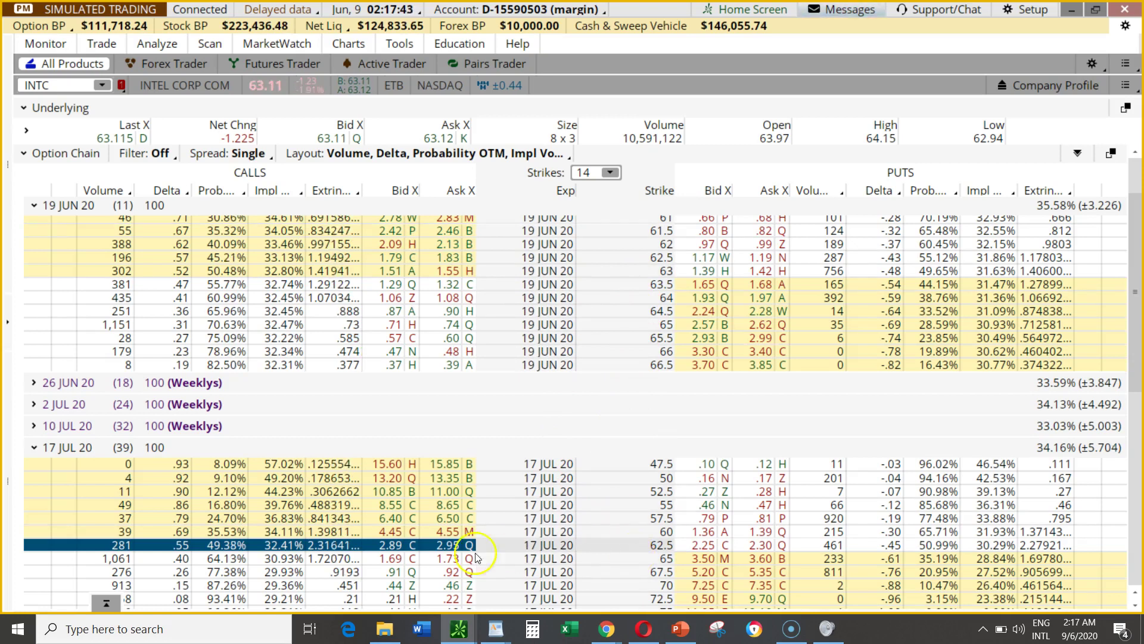
left_click(398, 548)
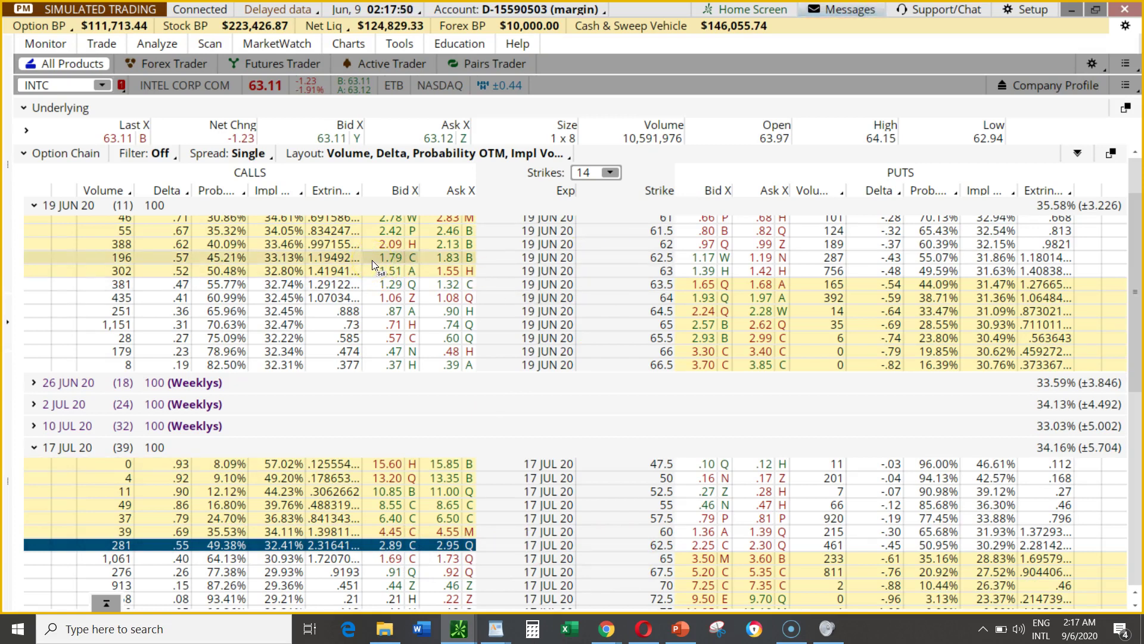
left_click(127, 356)
mouse_move(124, 452)
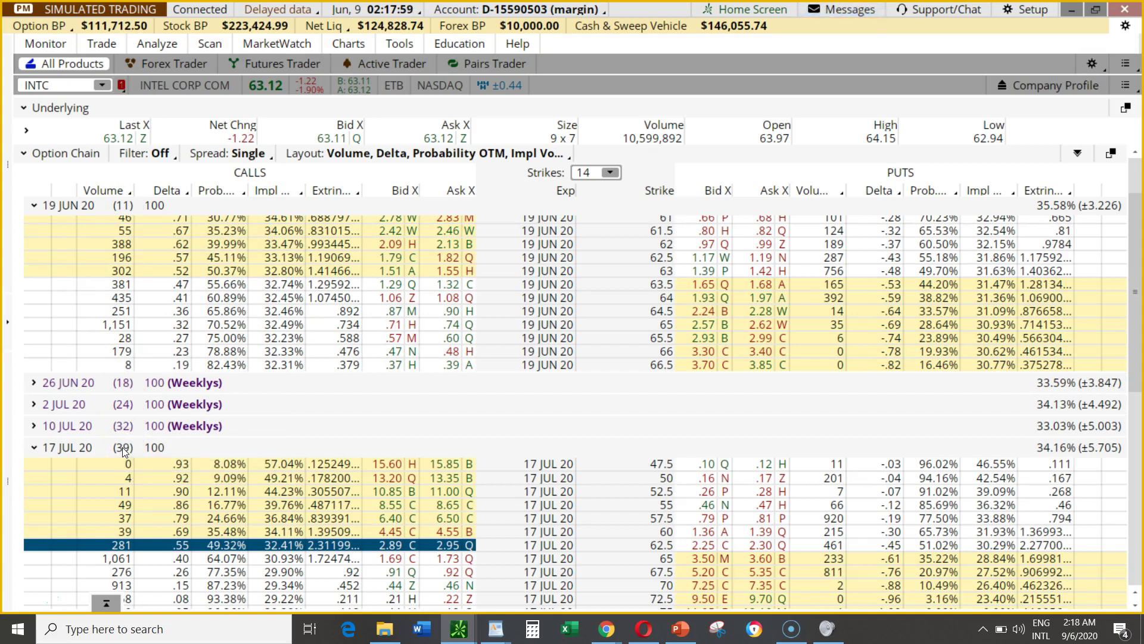
left_click(212, 391)
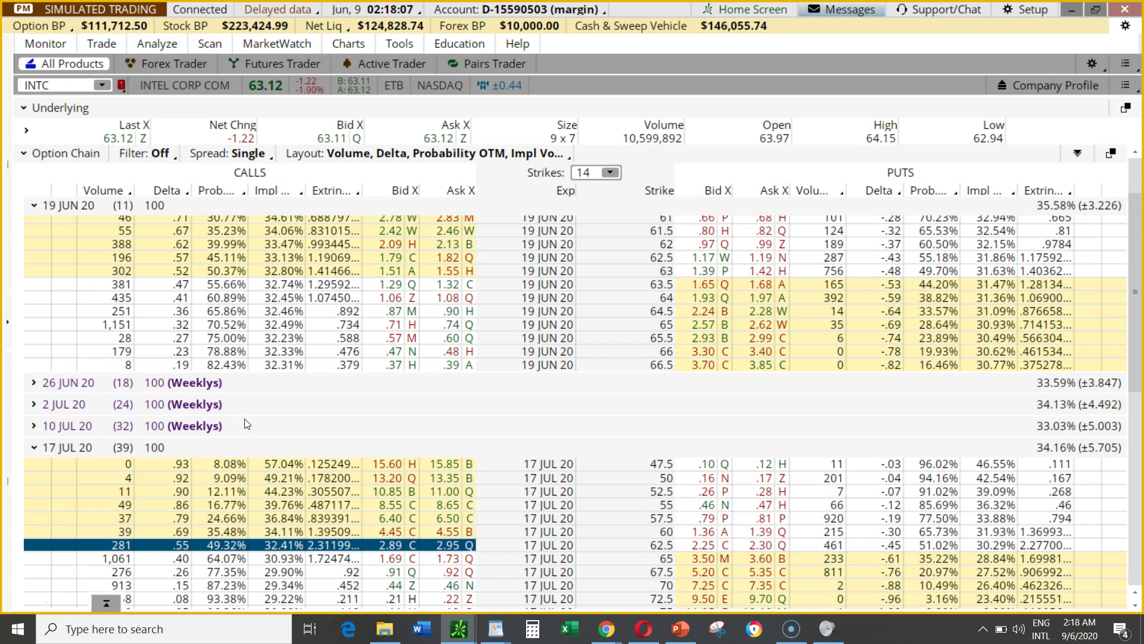
Step: Examine the bid and ask of the 19 JUN 20 call at the 63 strike in relation to its days to expiration
left_click(385, 275)
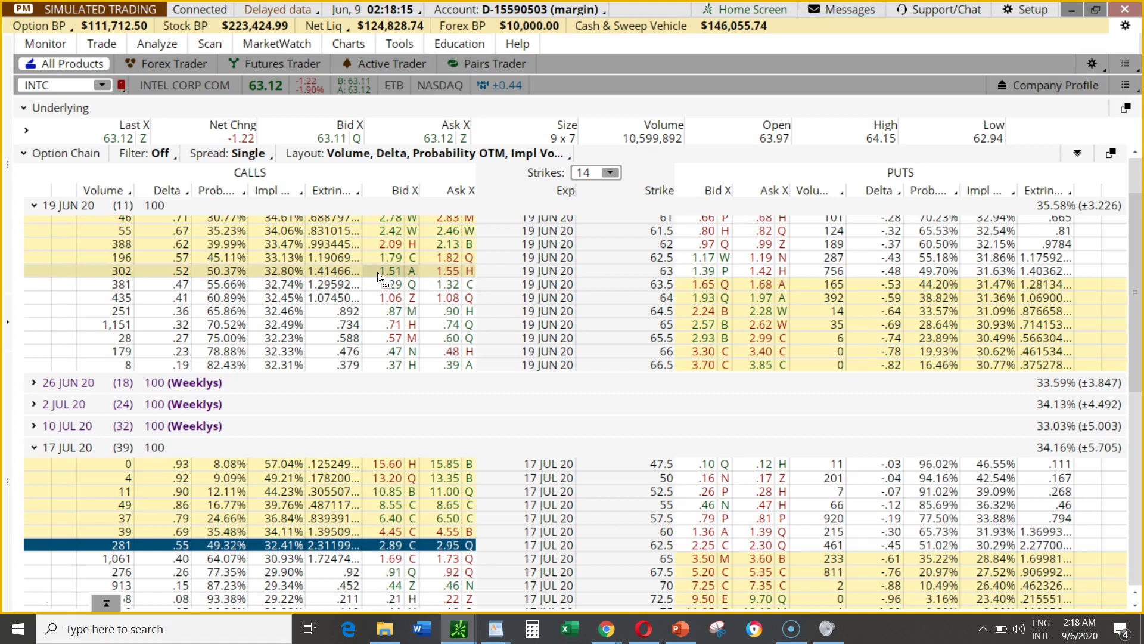
left_click(397, 272)
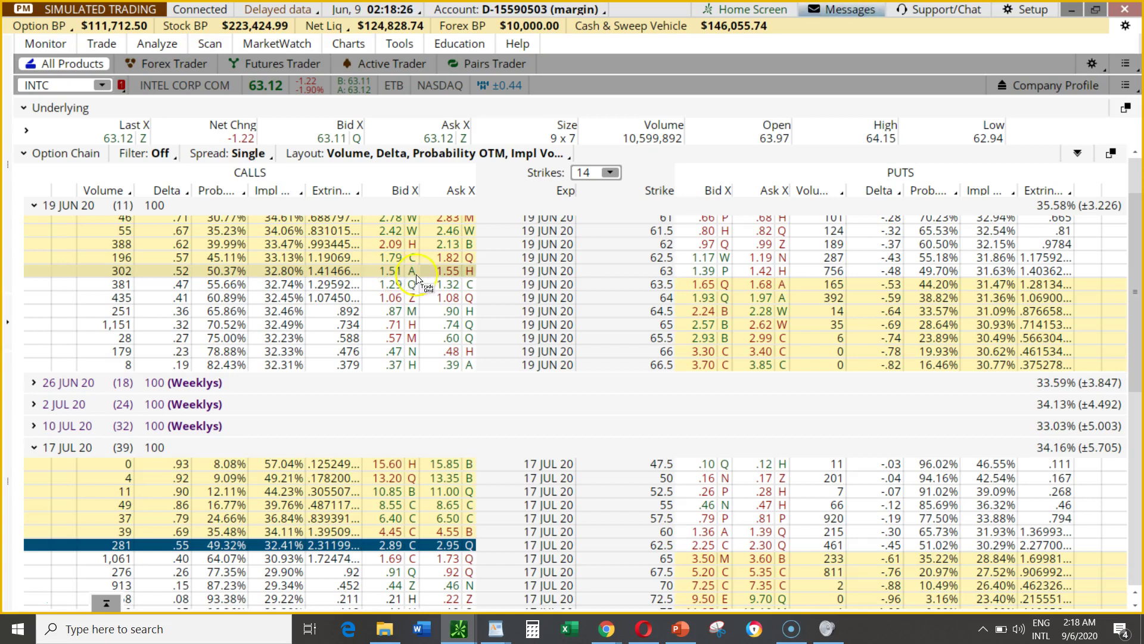
left_click(438, 279)
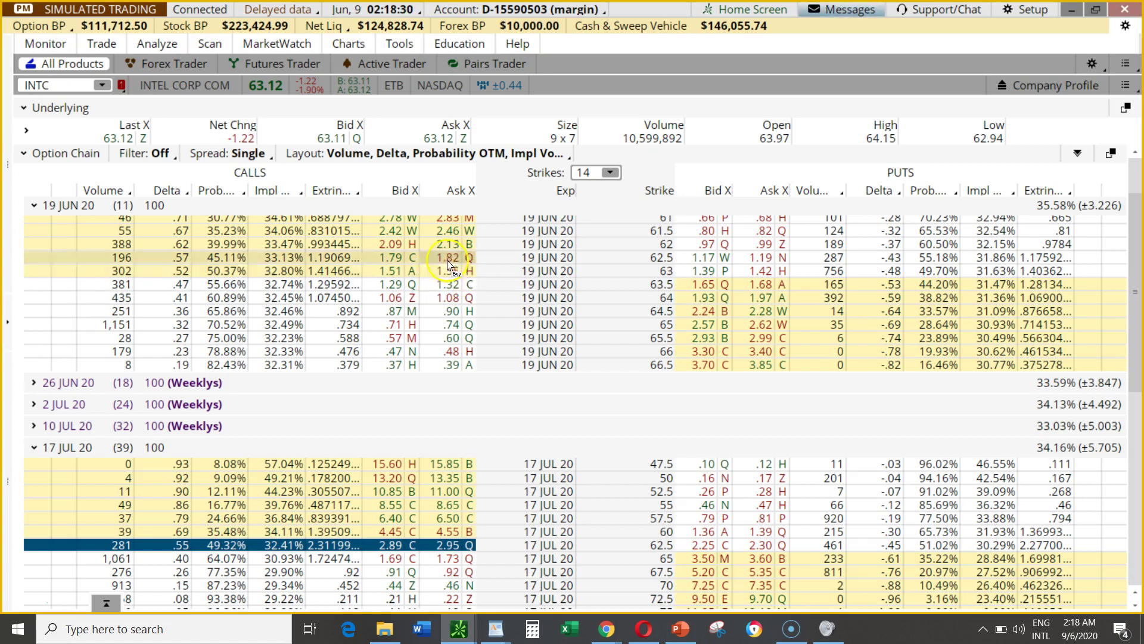
left_click(442, 271)
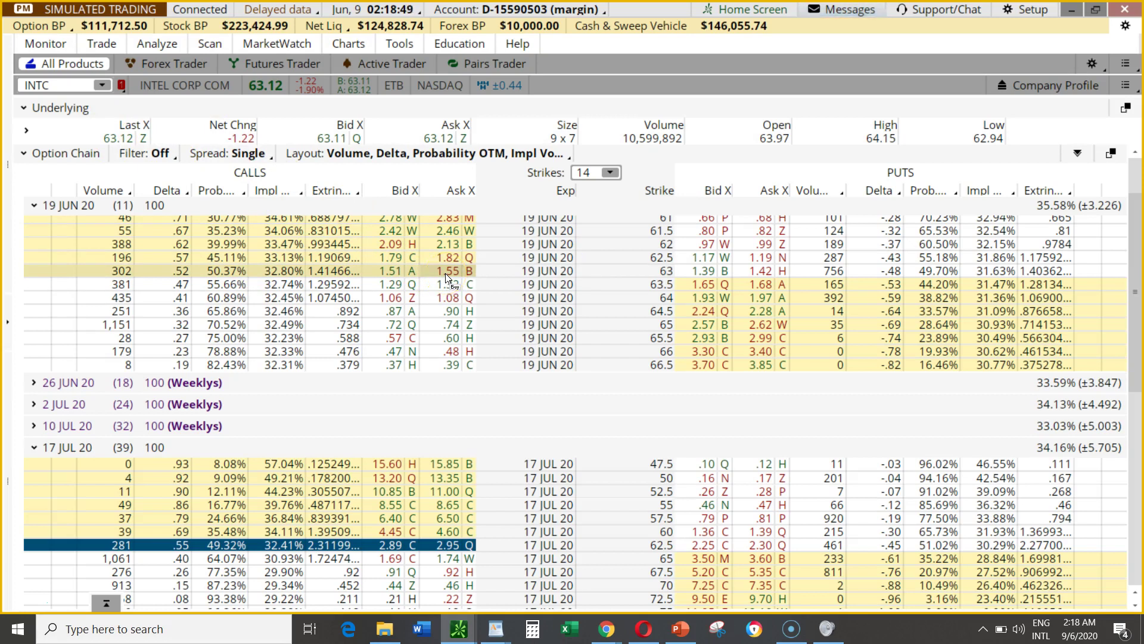
left_click(396, 272)
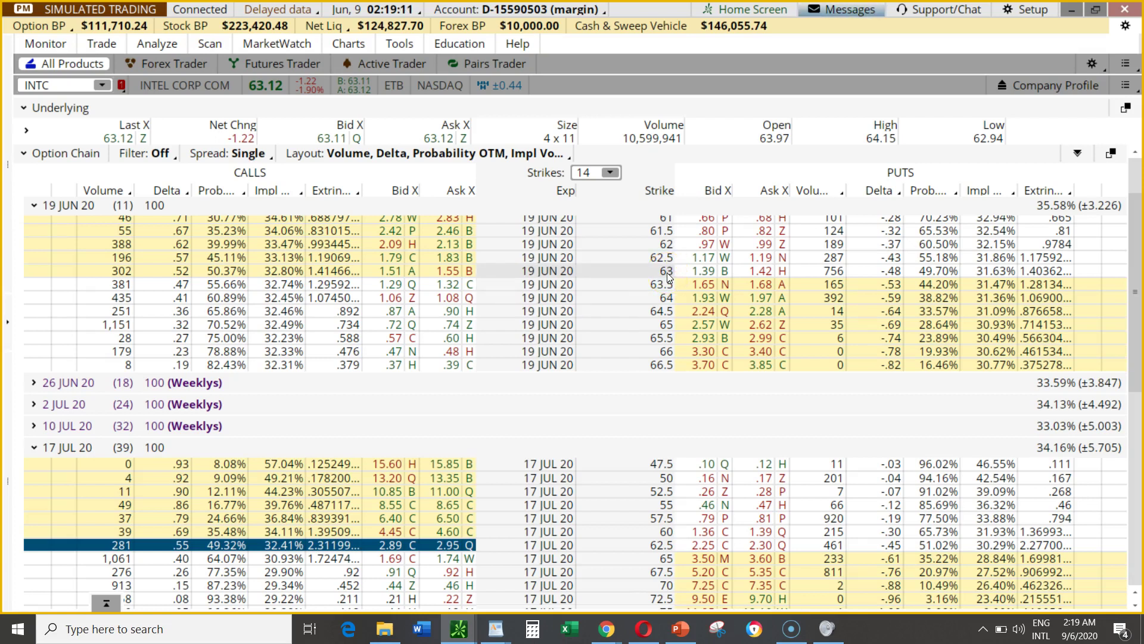
left_click(441, 278)
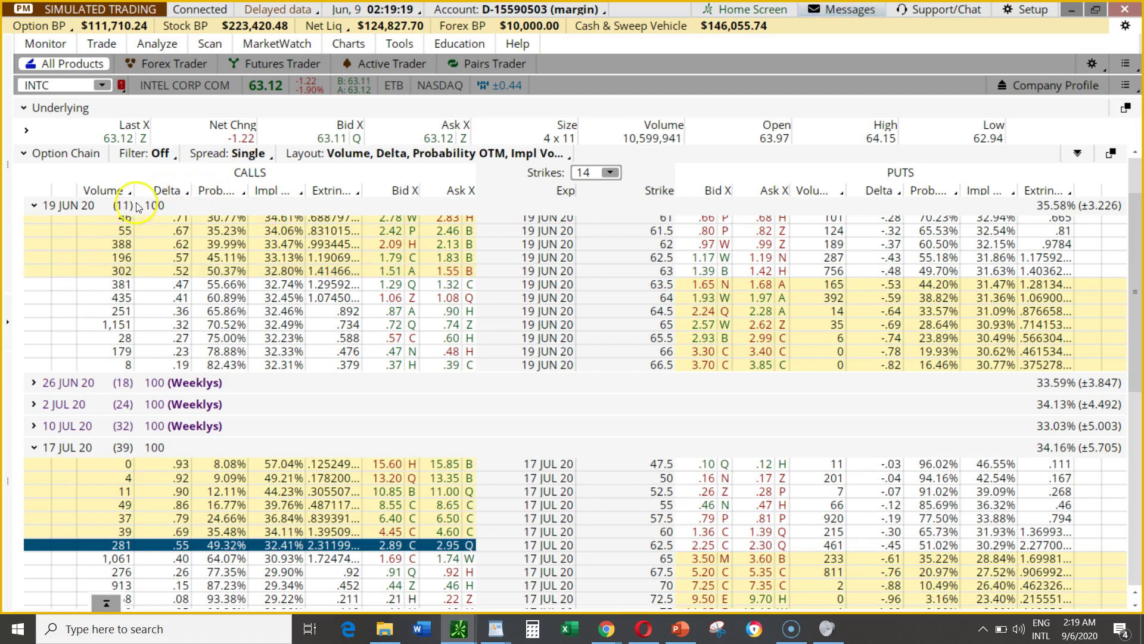
mouse_move(132, 207)
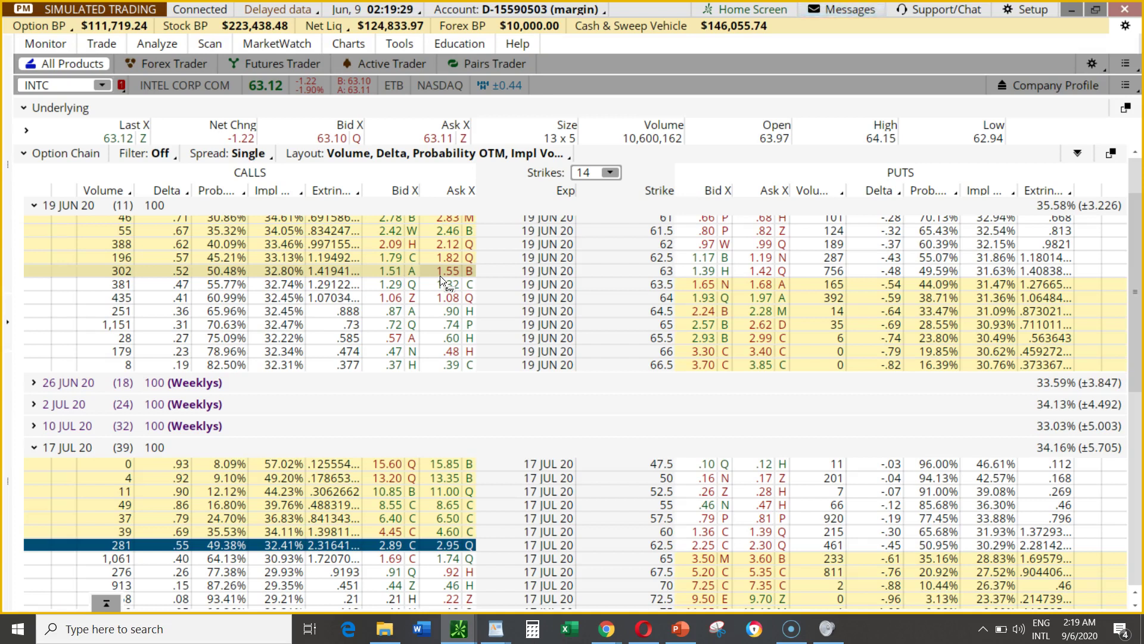
left_click(448, 275)
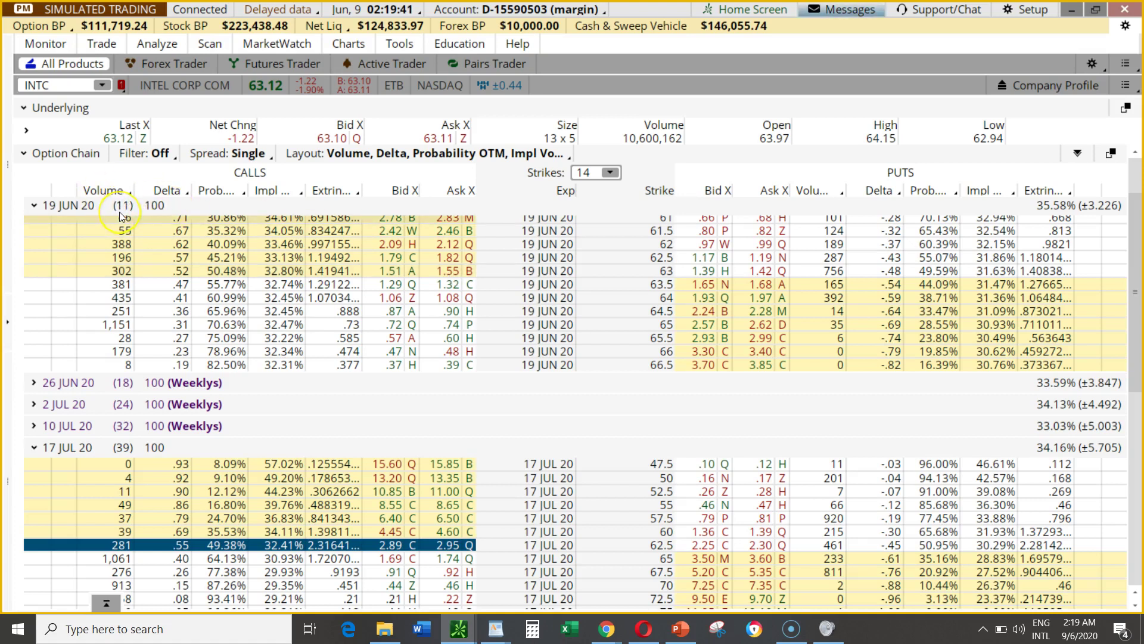
left_click(447, 280)
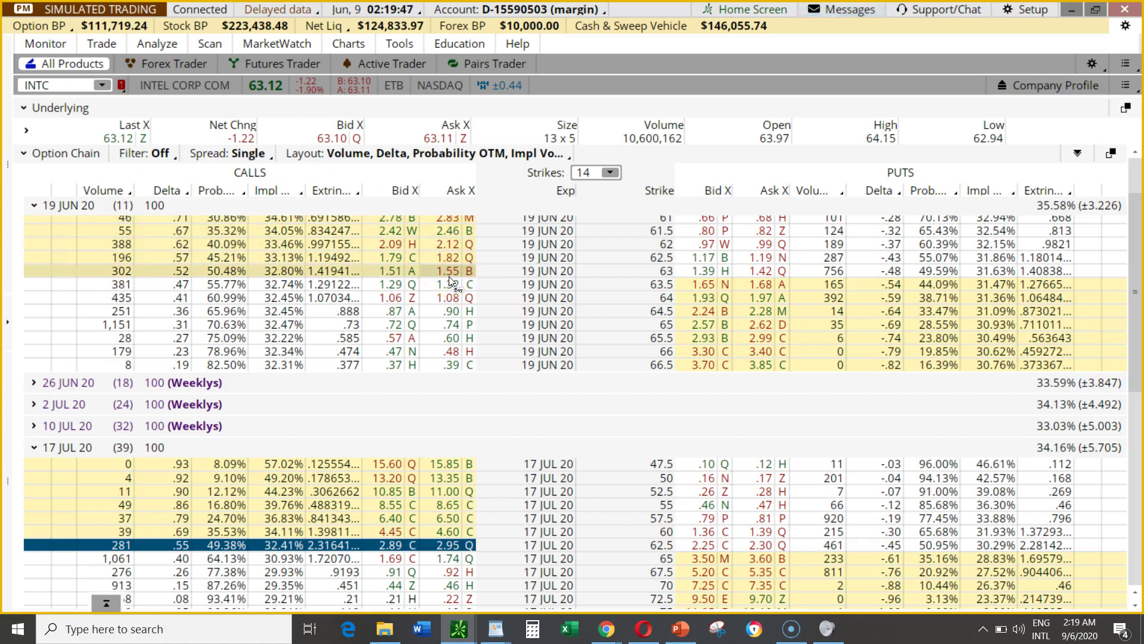
Step: Collapse the 19 JUN 20 series and compare the INTC 17 JUL 20 call bids across the in-, at- and out-of-the-money strikes
left_click(123, 195)
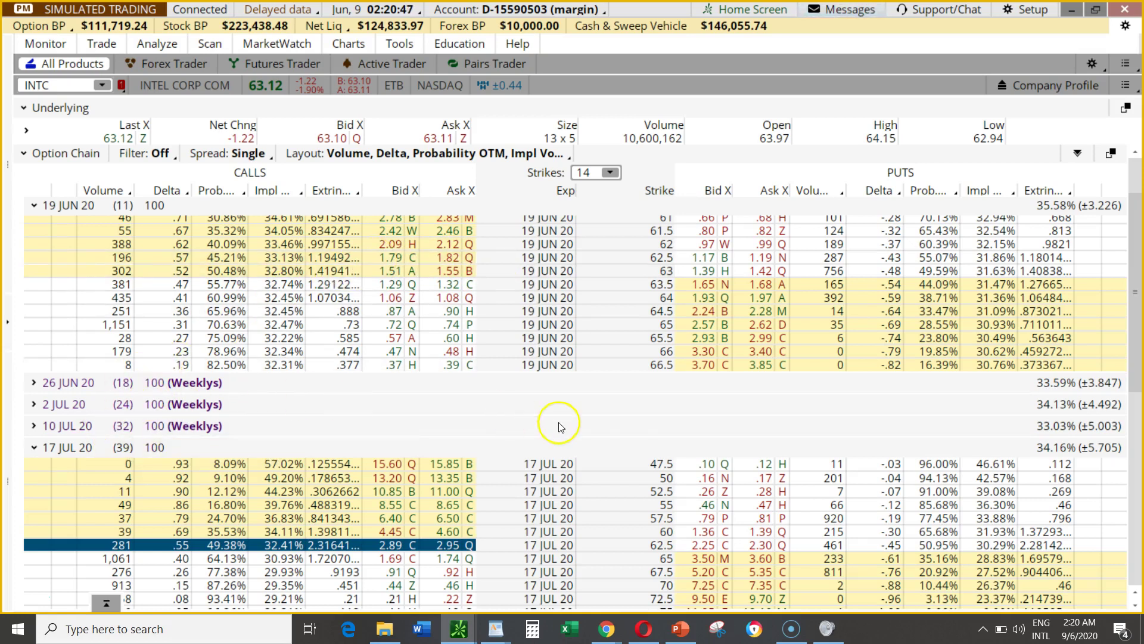
left_click(34, 206)
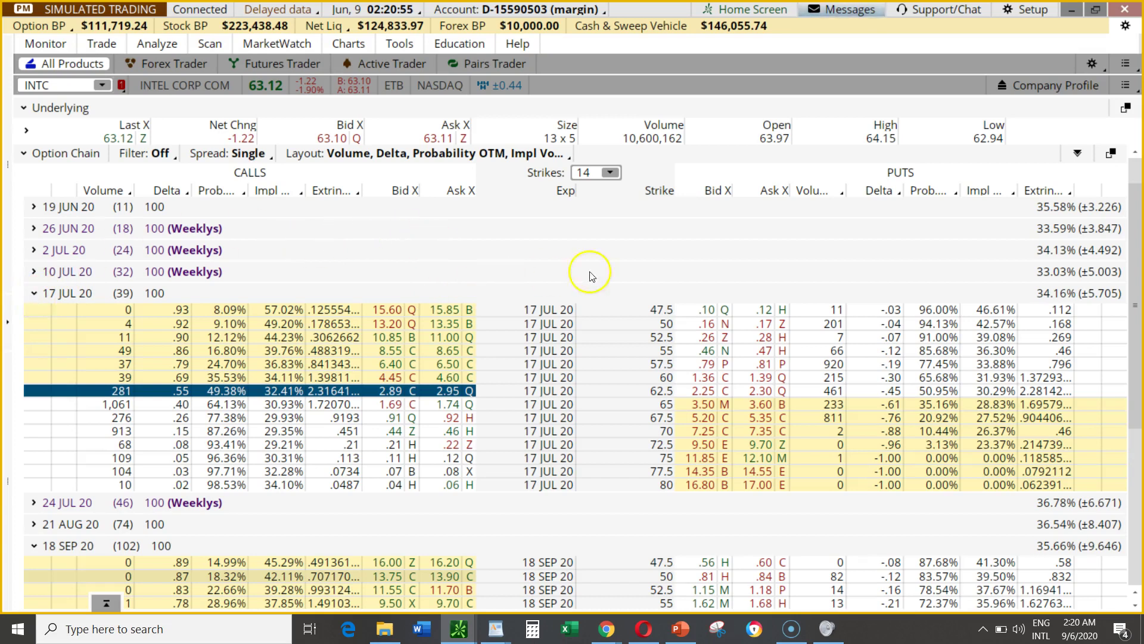
scroll(613, 280, "down", 2)
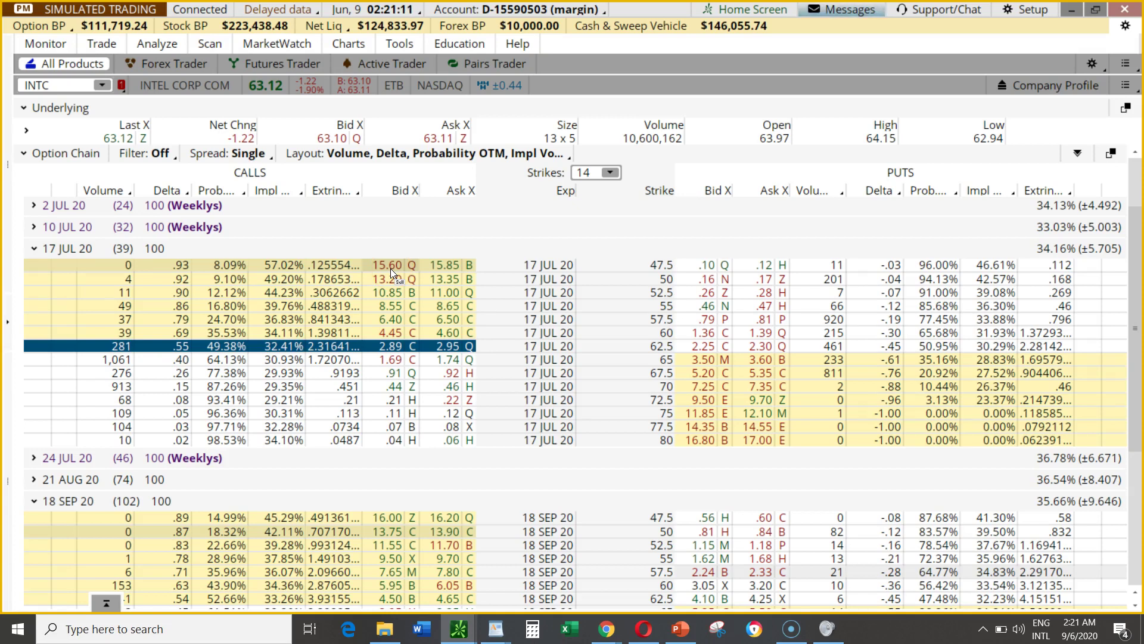
left_click(538, 302)
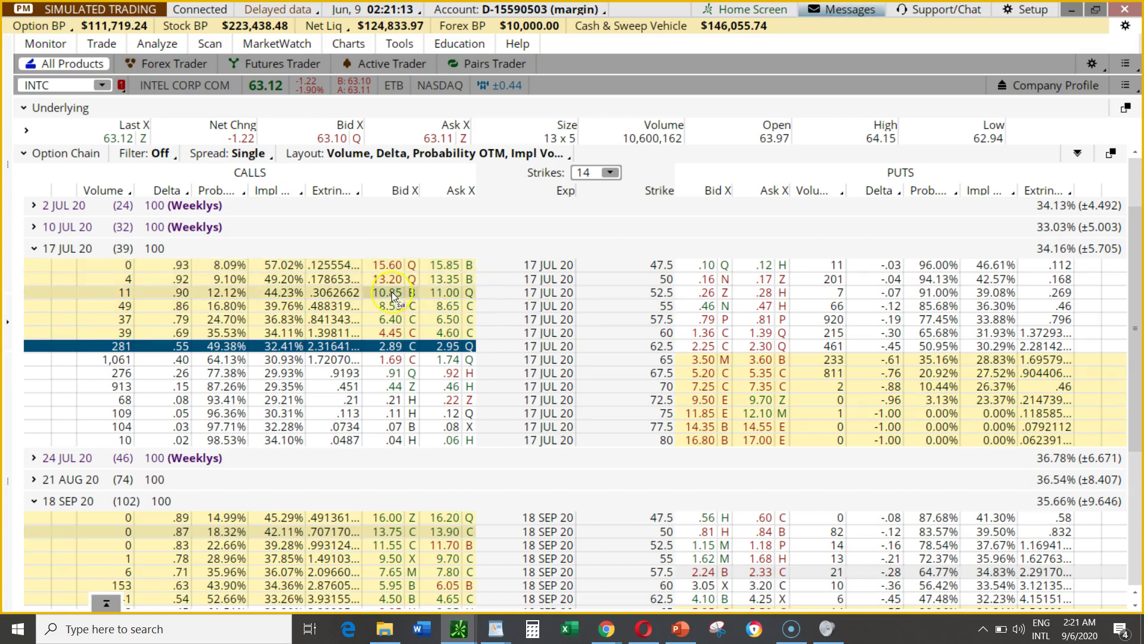
left_click(394, 404)
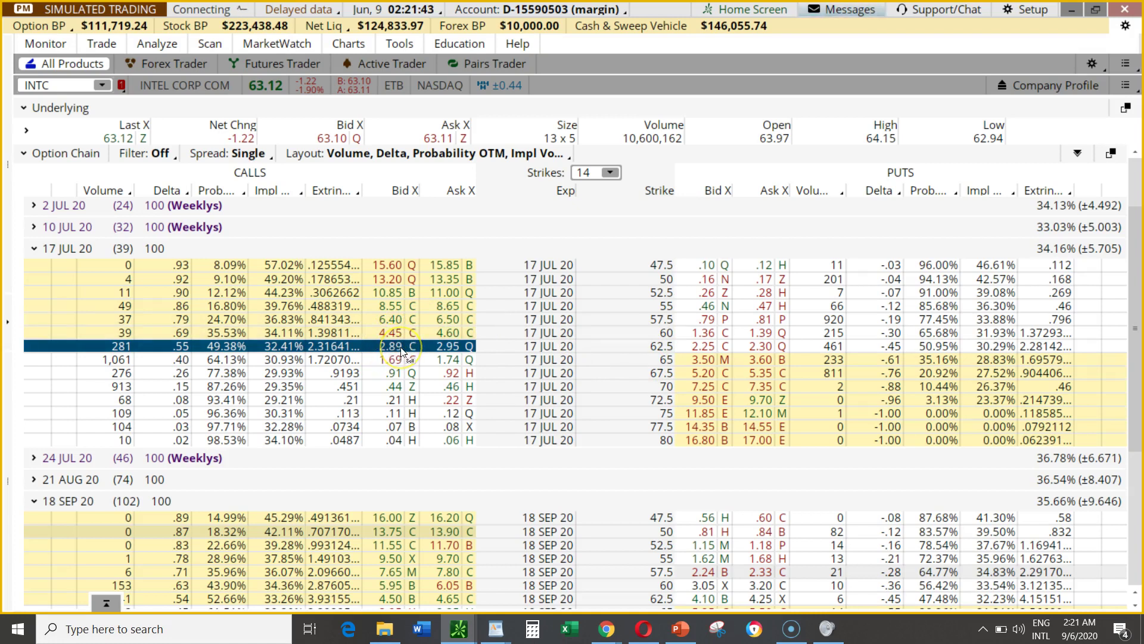
left_click(386, 335)
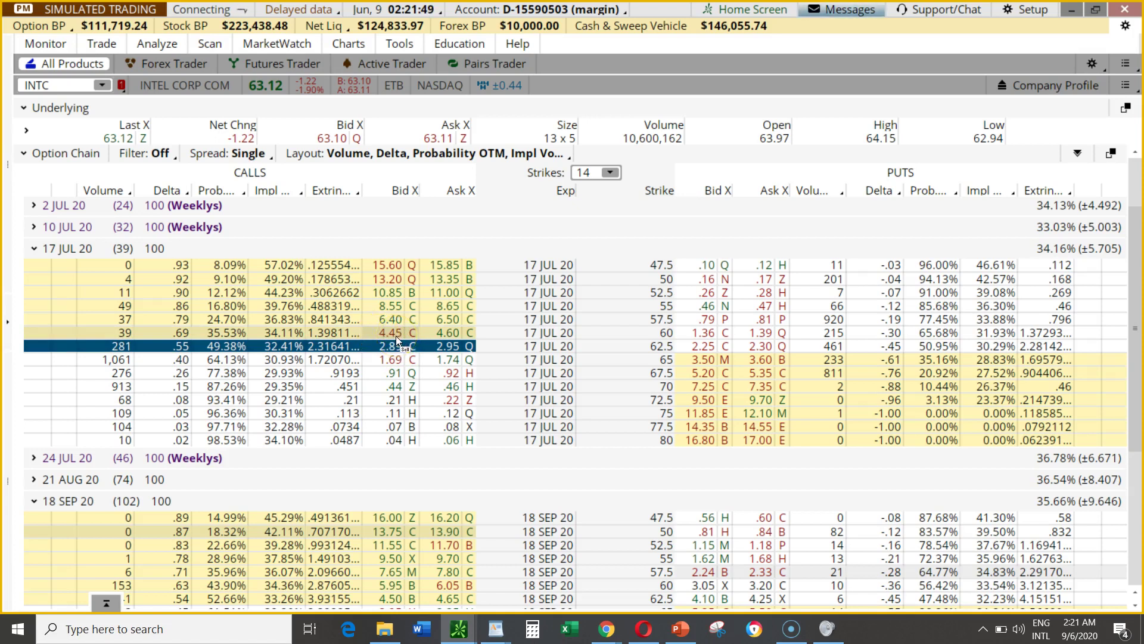
left_click(381, 330)
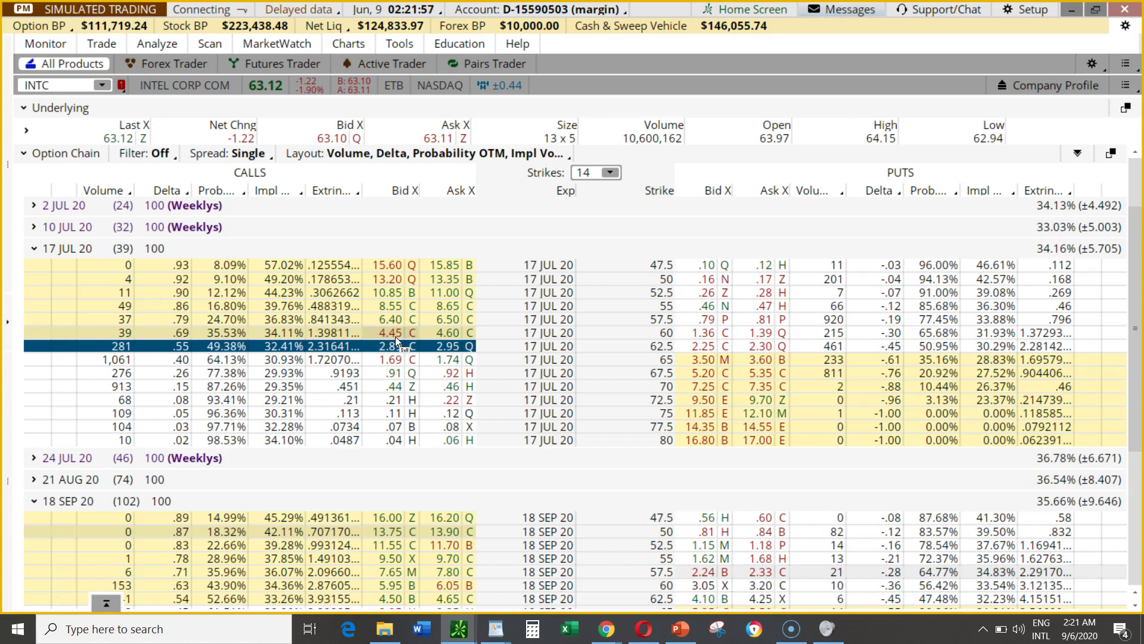
left_click(392, 351)
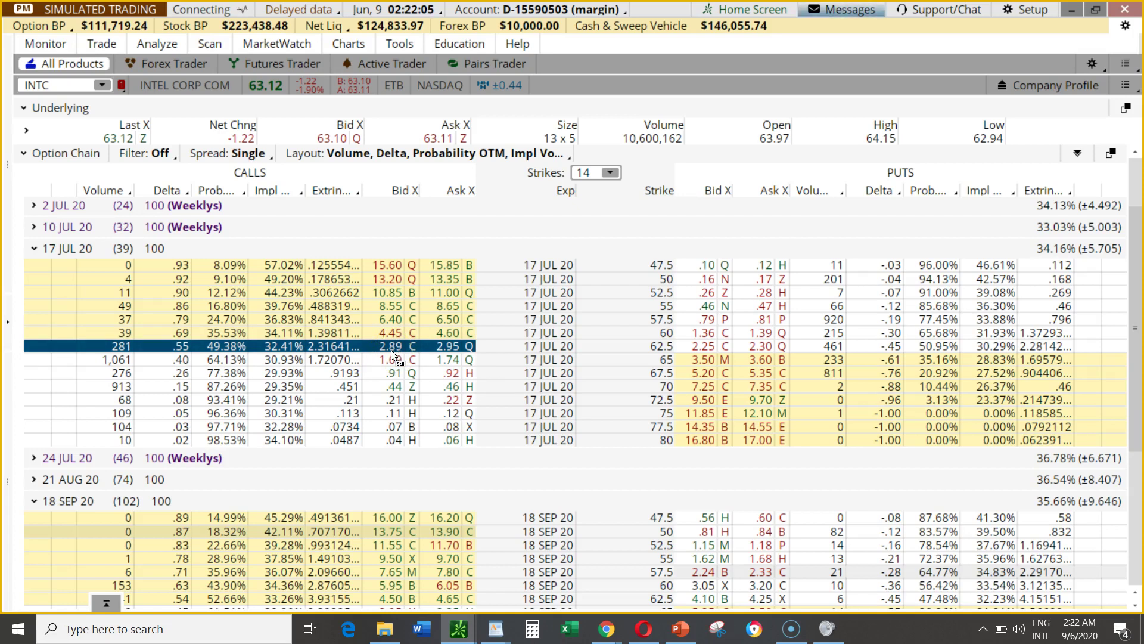
left_click(391, 313)
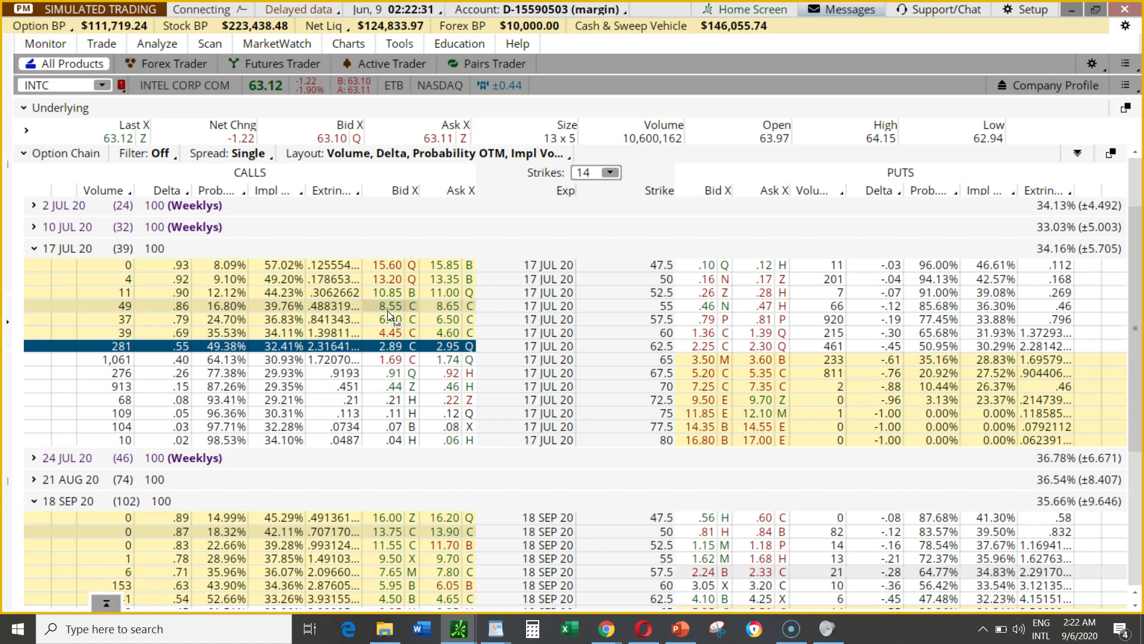
Step: Load the option chain for the symbol FB
left_click(52, 86)
type("FB")
key("Return")
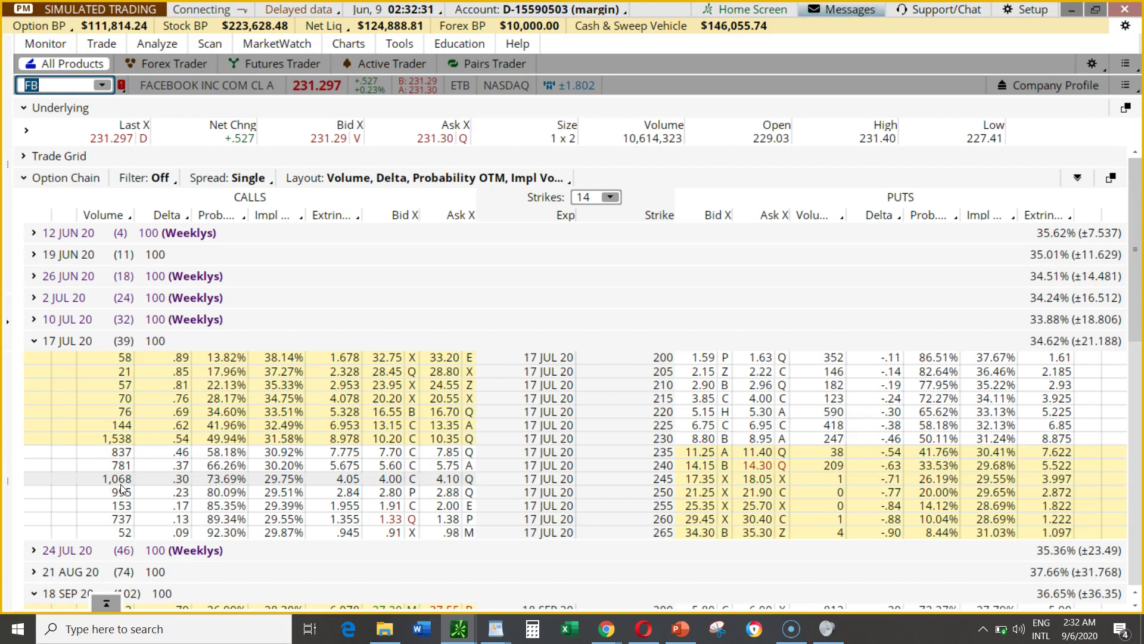
Step: Examine the volume of the FB 17 JUL 20 calls at strikes around the current price, including 230, 245 and 260
left_click(367, 429)
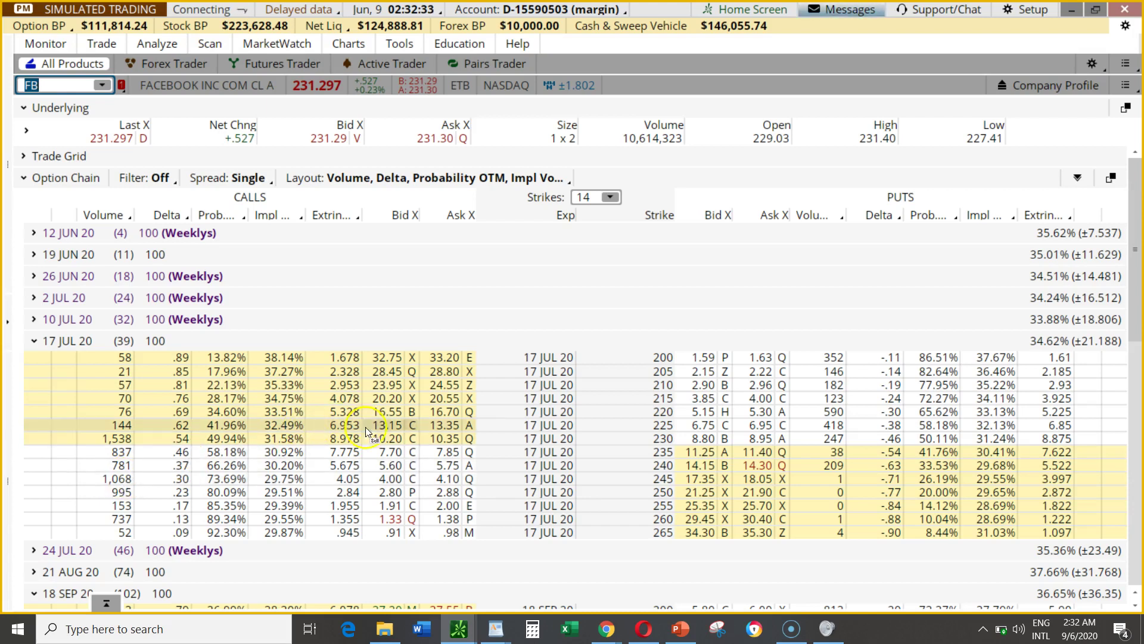
left_click(116, 437)
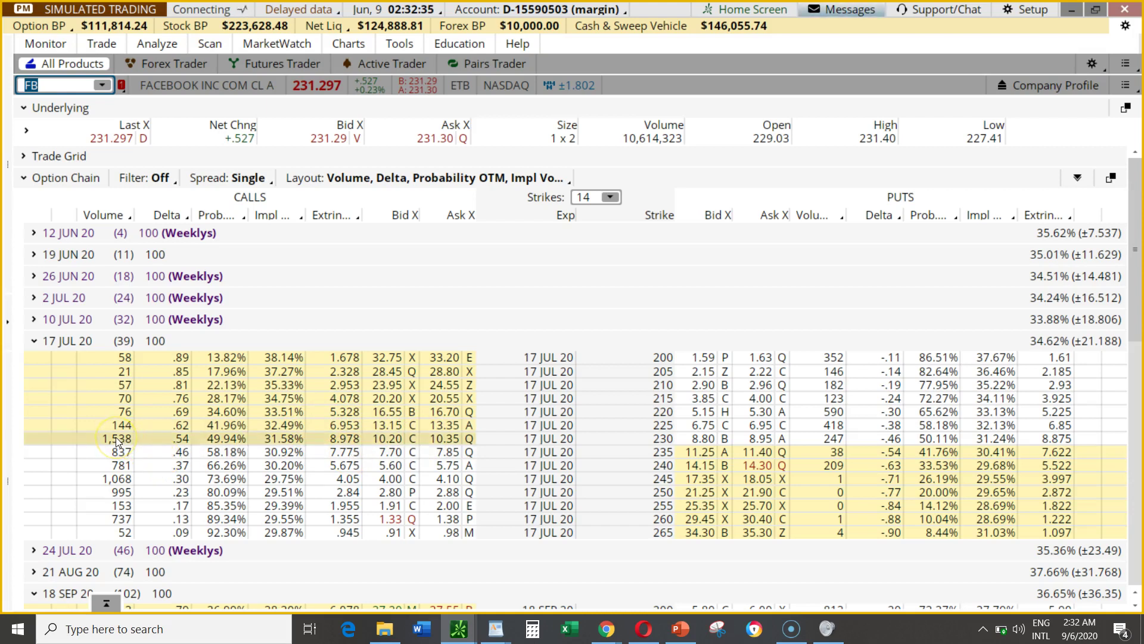
left_click(119, 480)
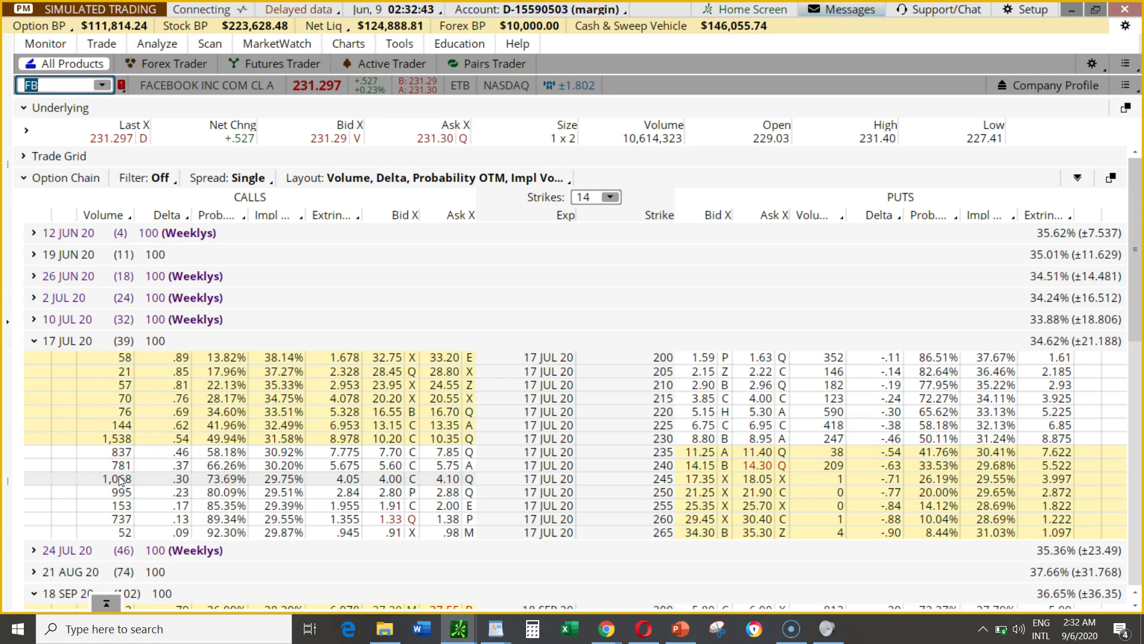
left_click(126, 525)
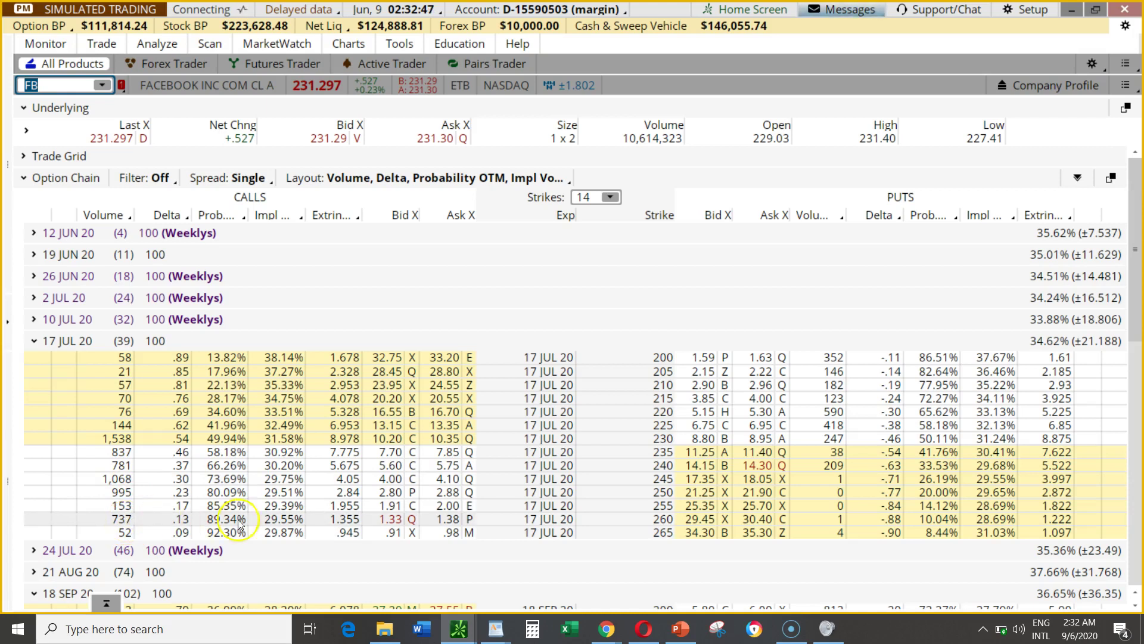
scroll(377, 529, "down", 1)
scroll(377, 530, "down", 1)
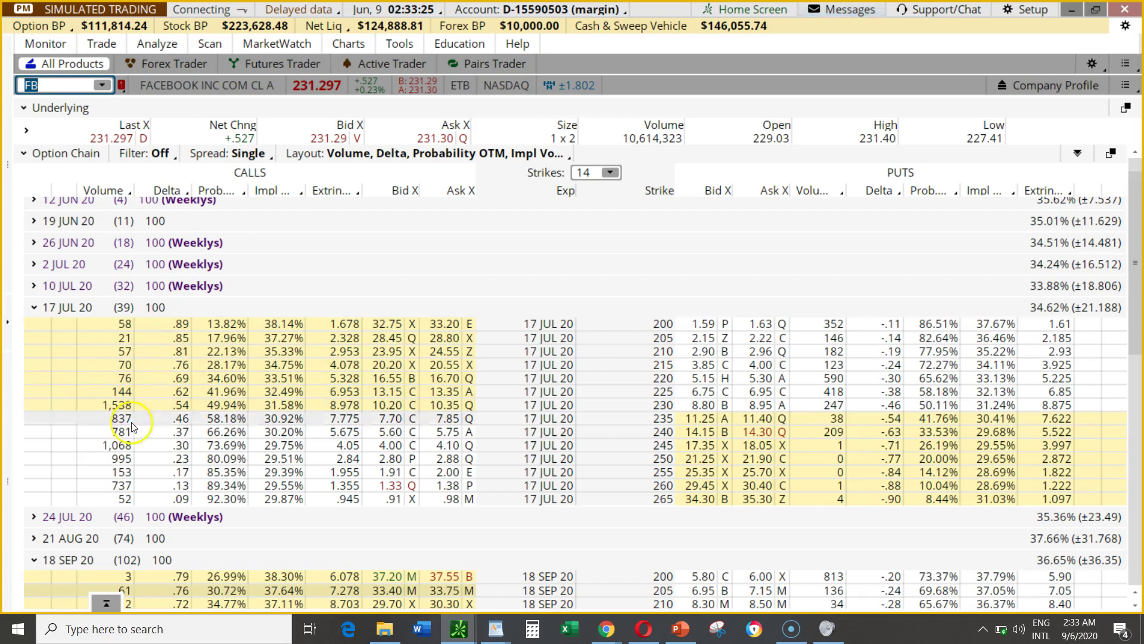
Step: Compare the bid and ask prices of the FB 17 JUL 20 calls at the 230, 215 and 210 strikes
left_click(388, 451)
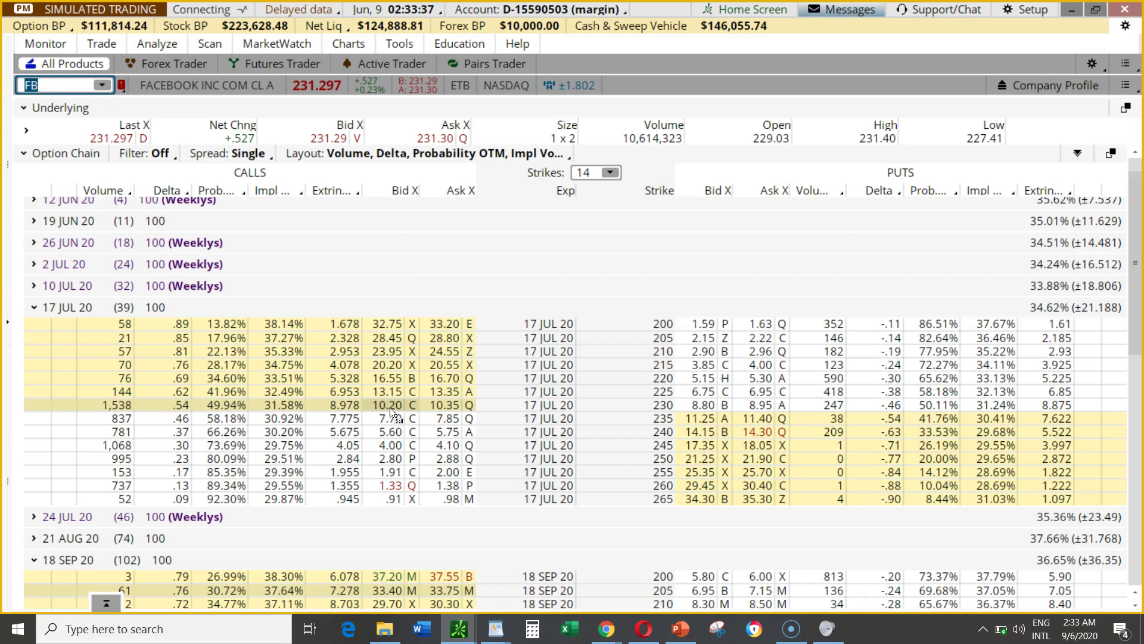
left_click(413, 405)
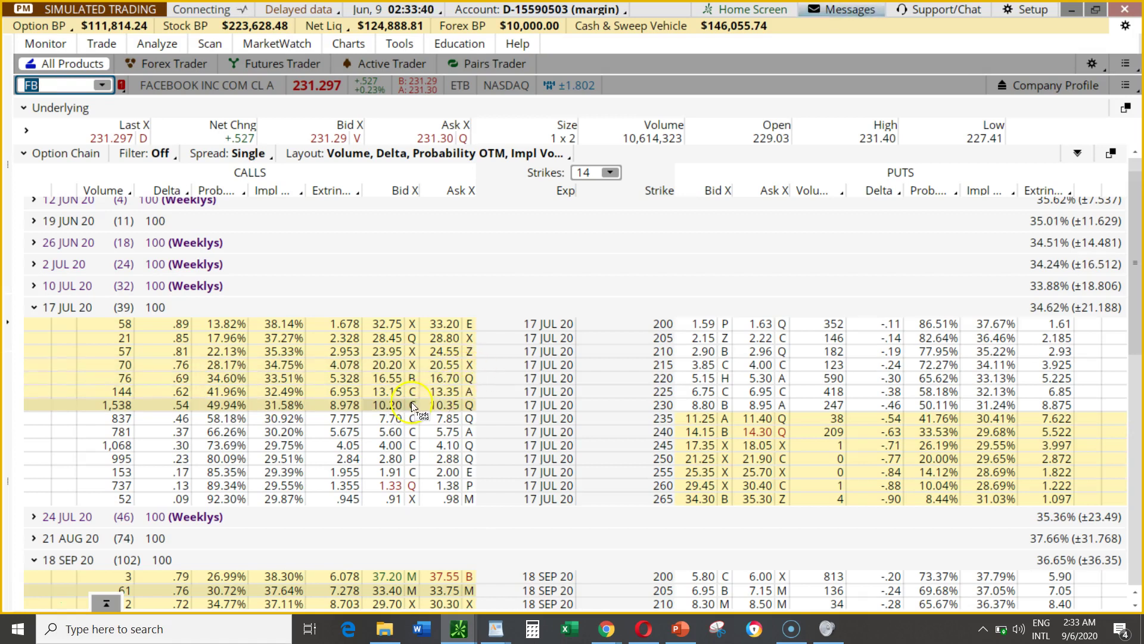
left_click(390, 367)
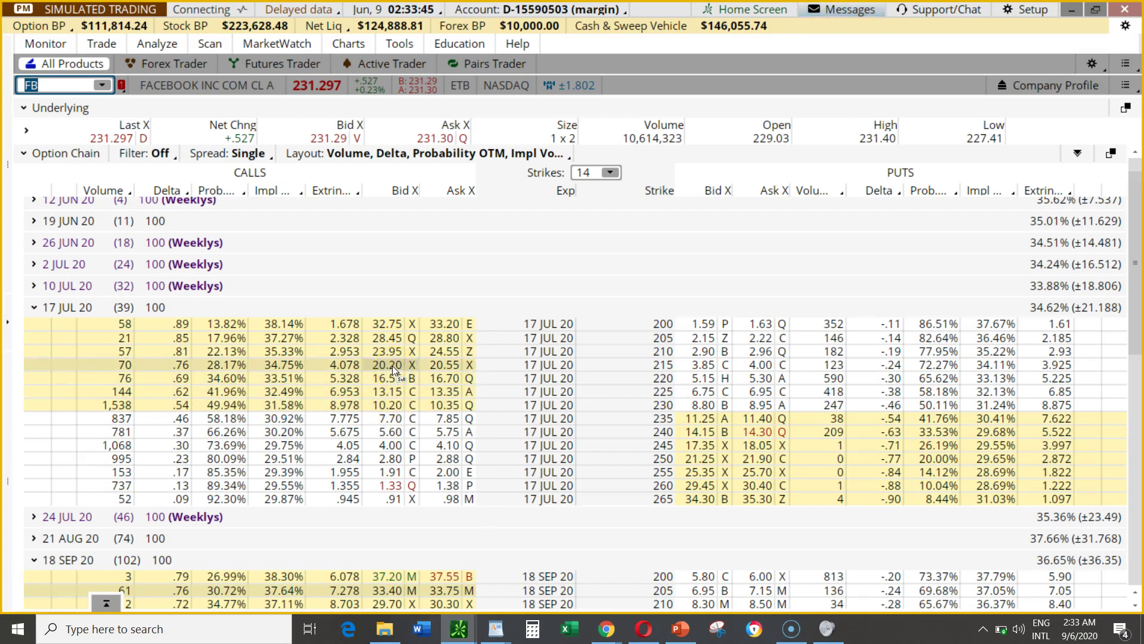
left_click(386, 353)
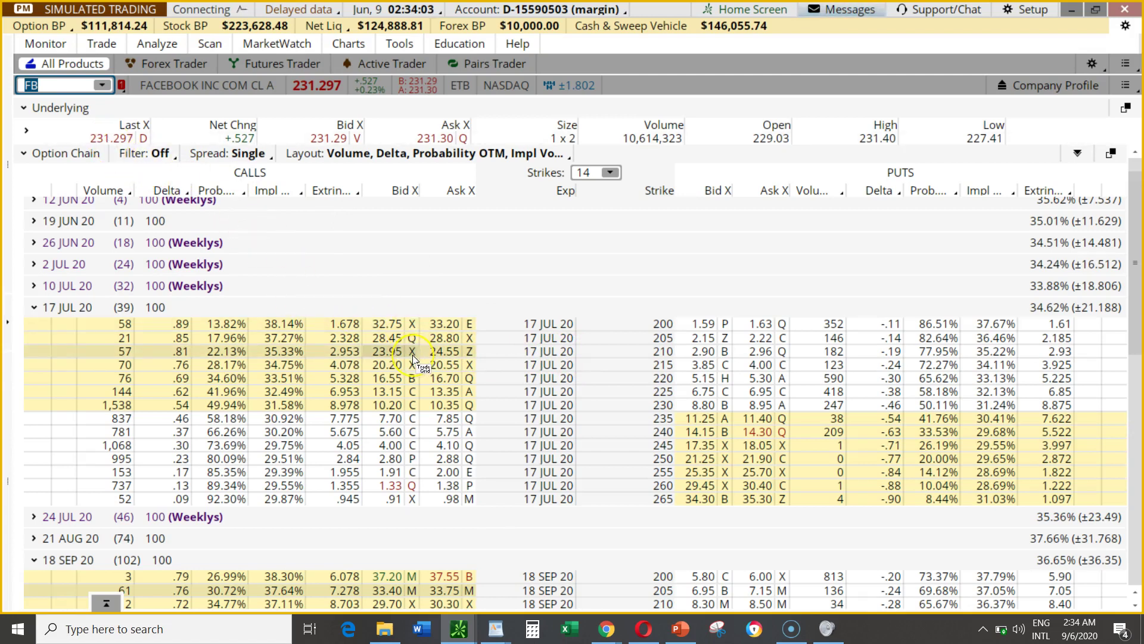
left_click(432, 349)
Step: Examine the delta of the FB 17 JUL 20 call at the 210 strike in relation to its bid price
left_click(190, 354)
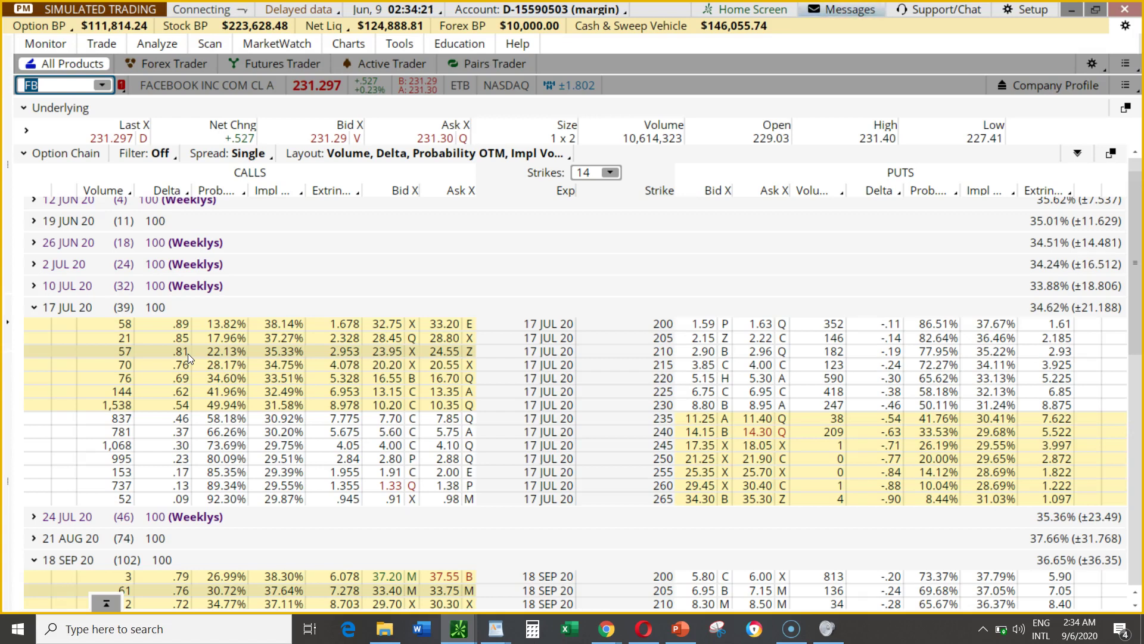
left_click(170, 351)
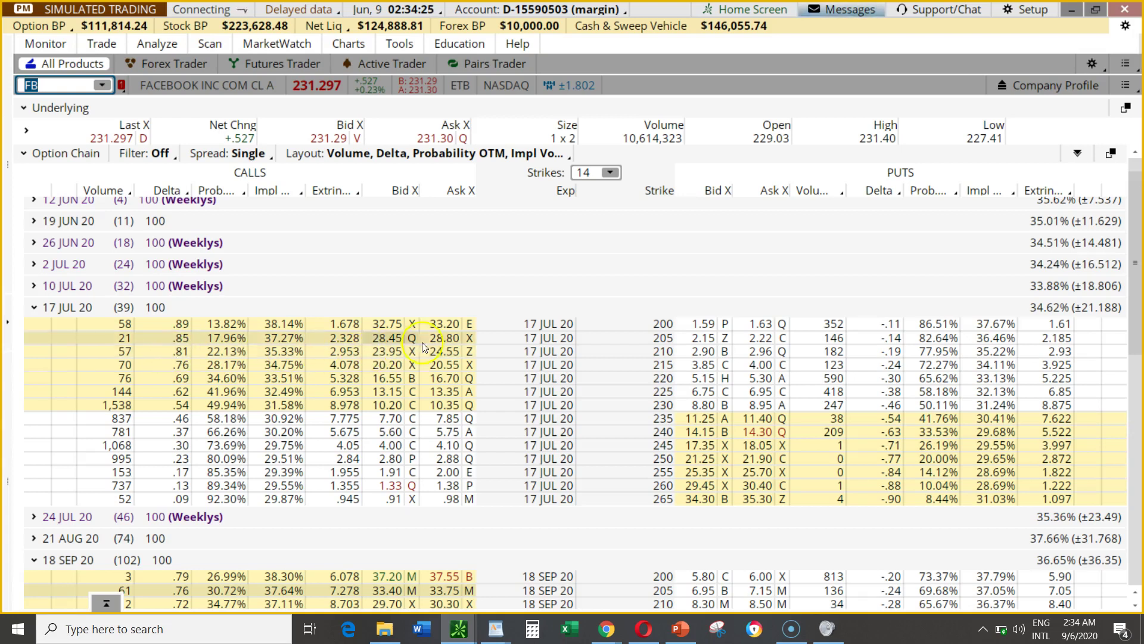
left_click(351, 322)
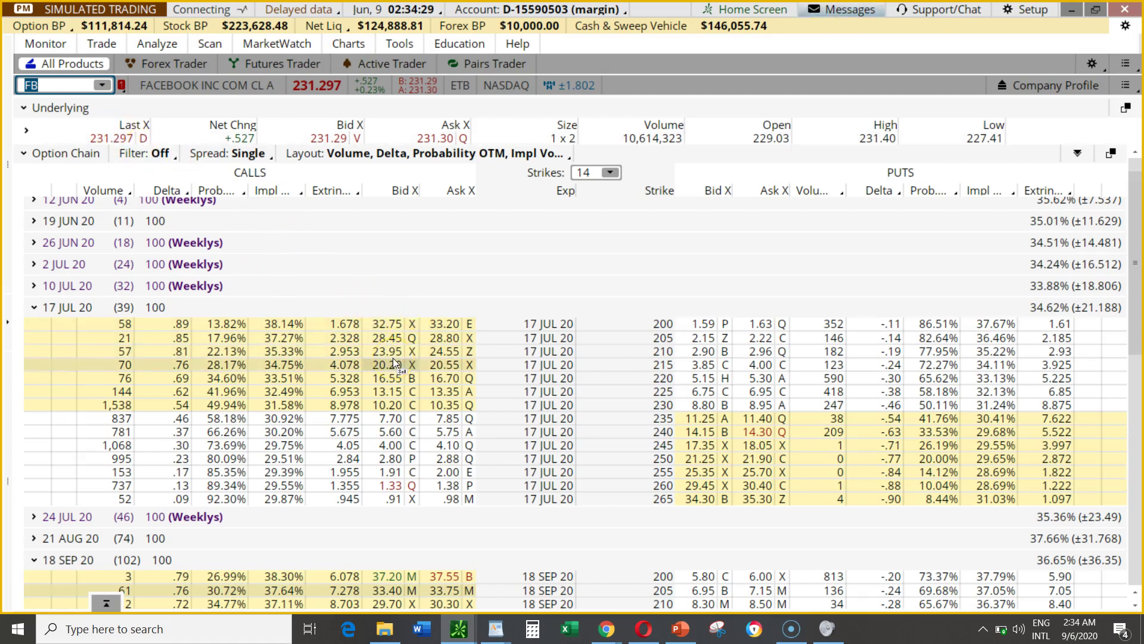
left_click(241, 175)
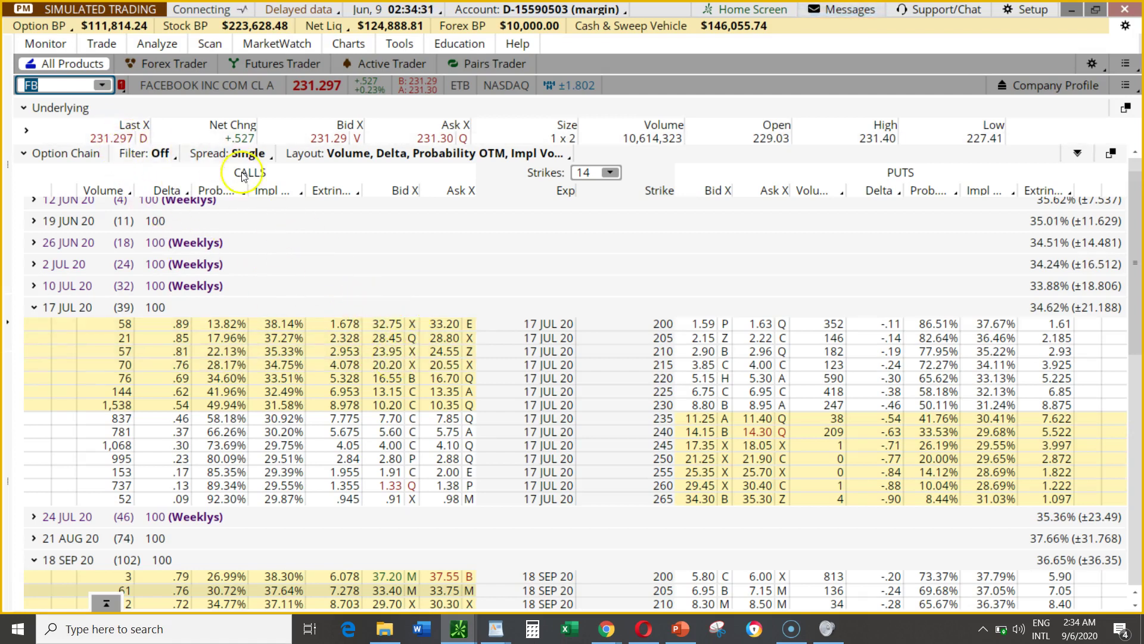
left_click(367, 353)
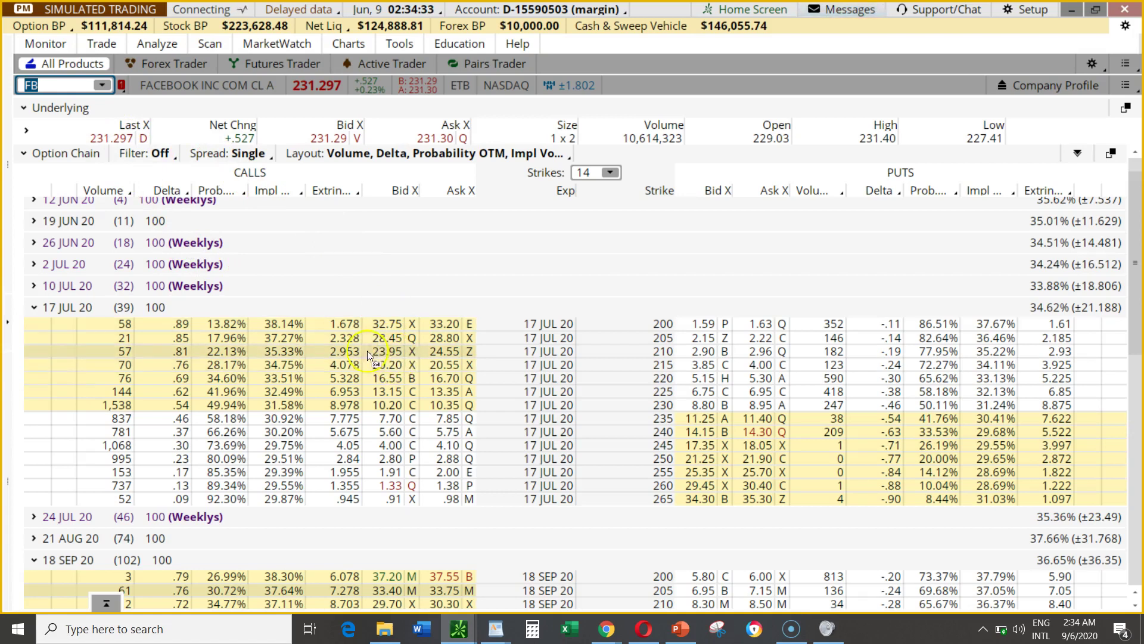
left_click(178, 353)
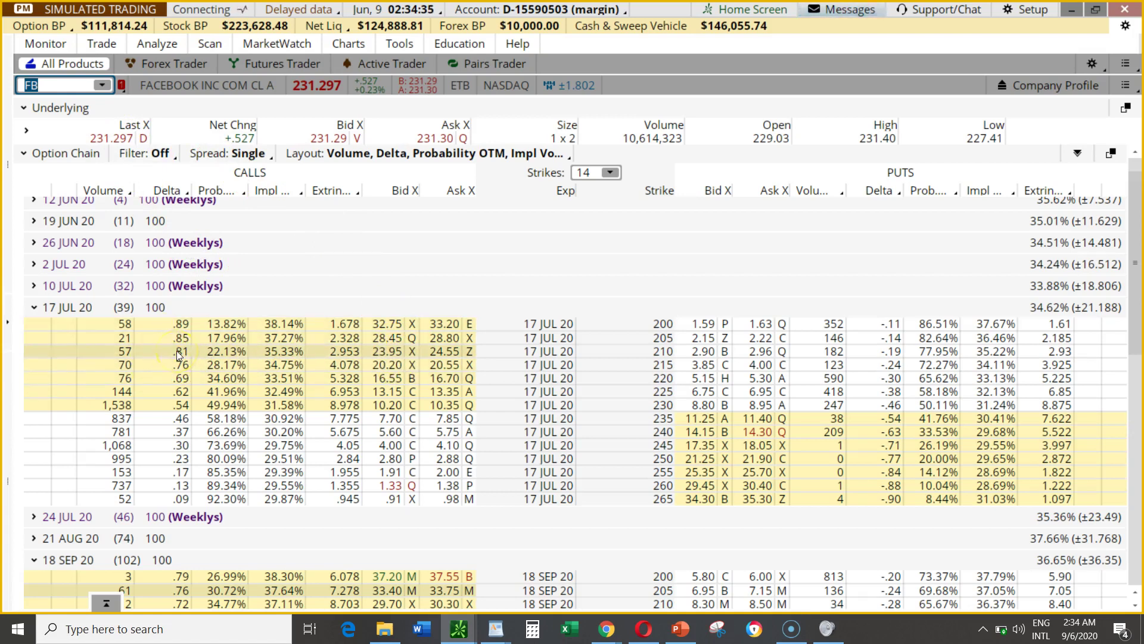
left_click(177, 356)
left_click(399, 358)
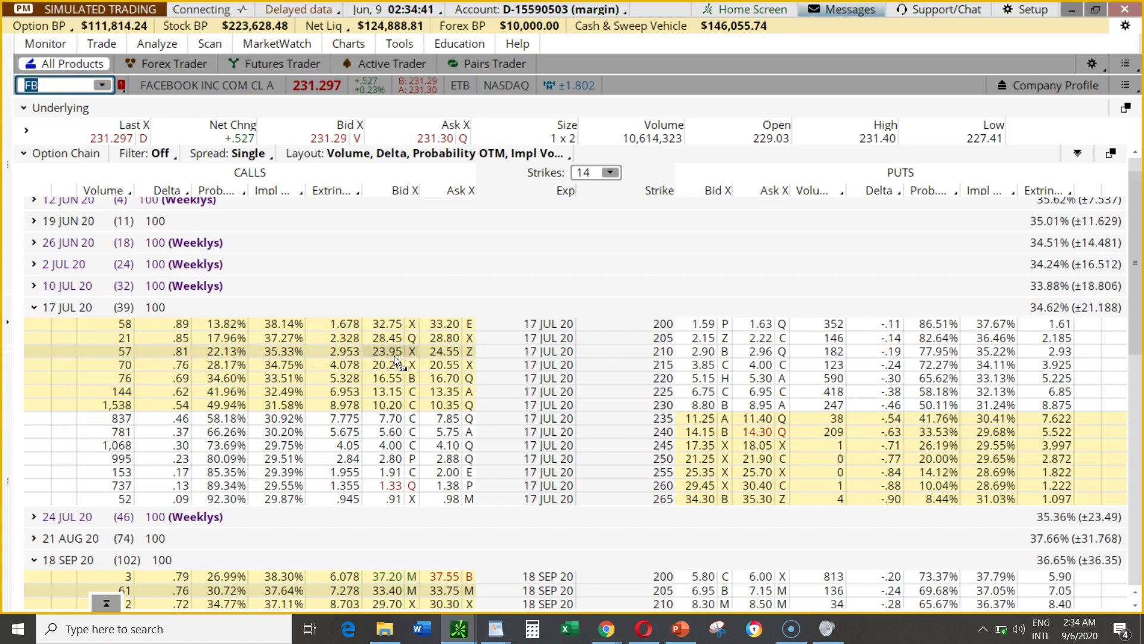
left_click(180, 356)
Step: Check the delta, probability OTM and bid of the FB 17 JUL 20 call at the 230 strike
left_click(182, 405)
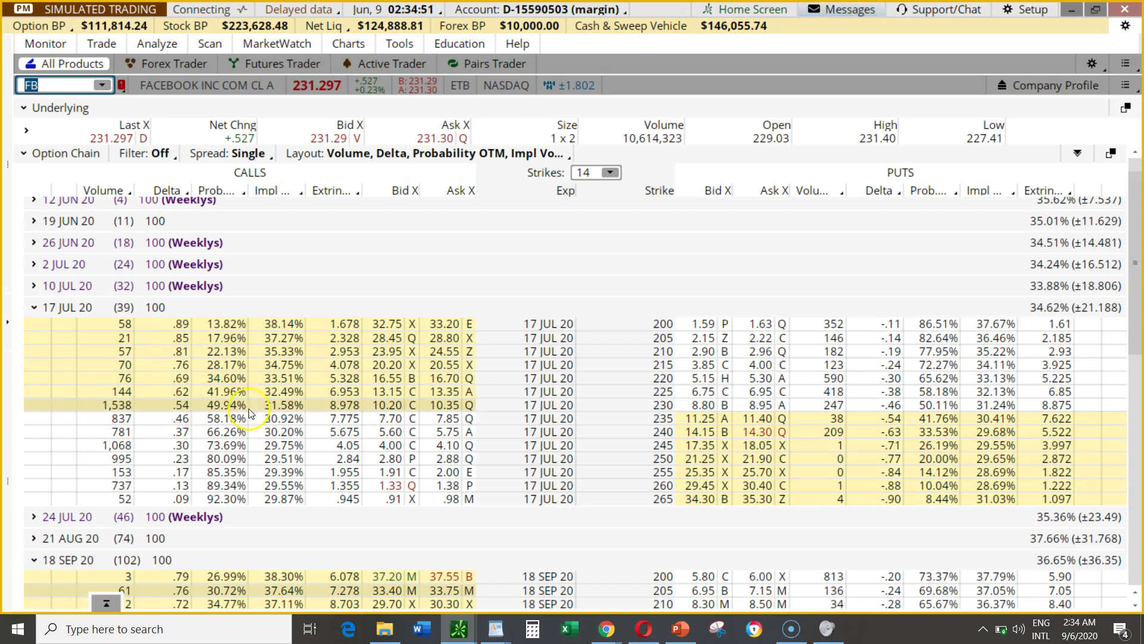
left_click(387, 414)
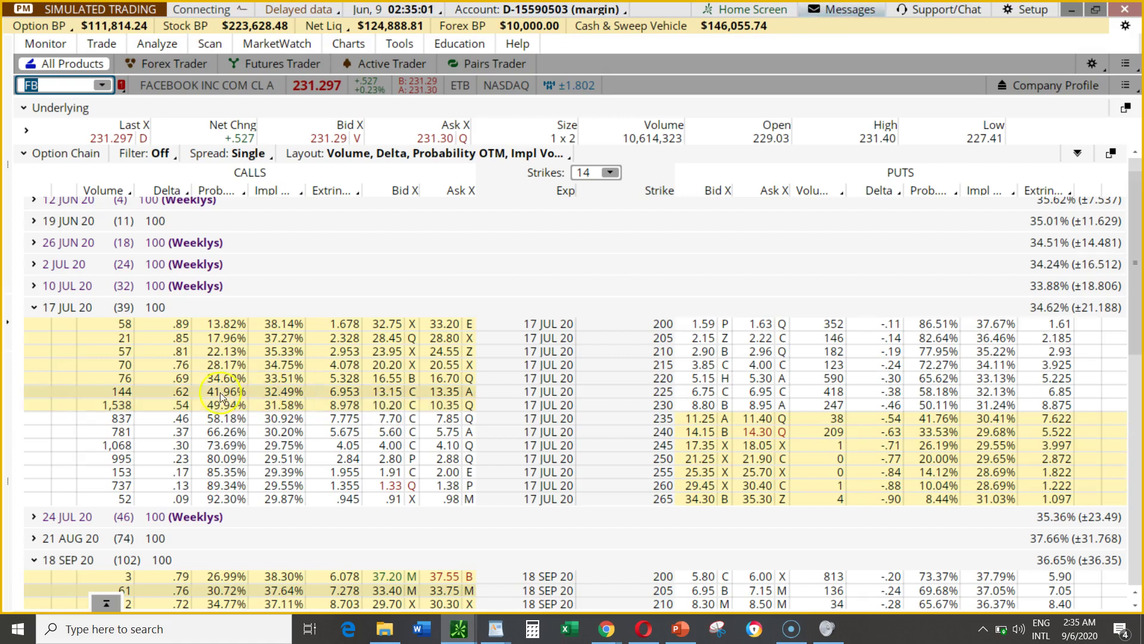
left_click(369, 405)
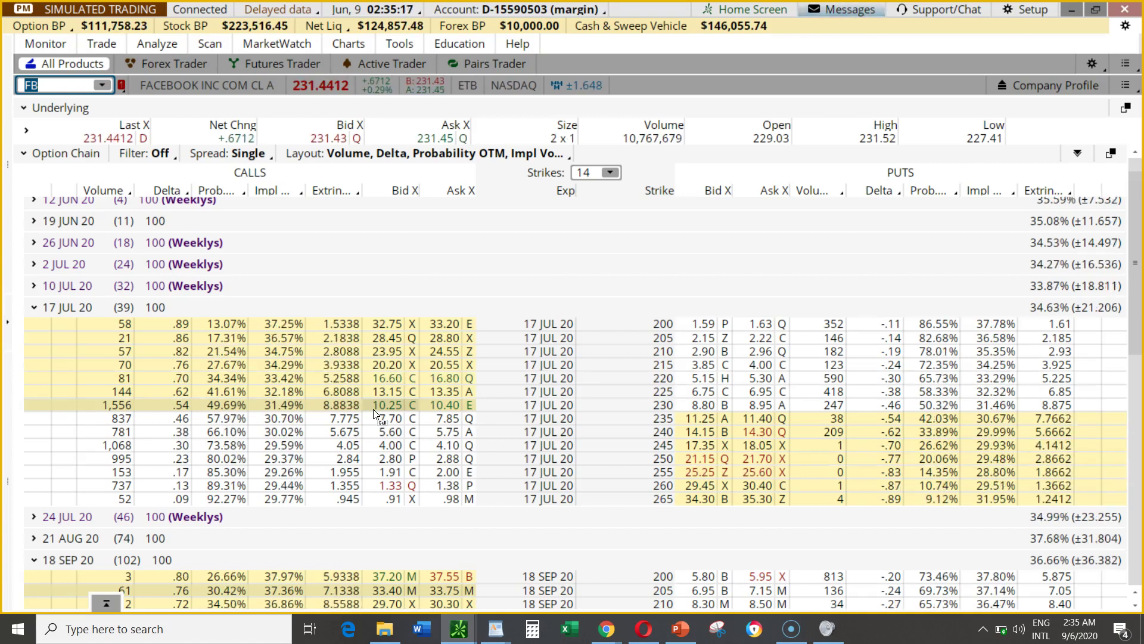
left_click(169, 408)
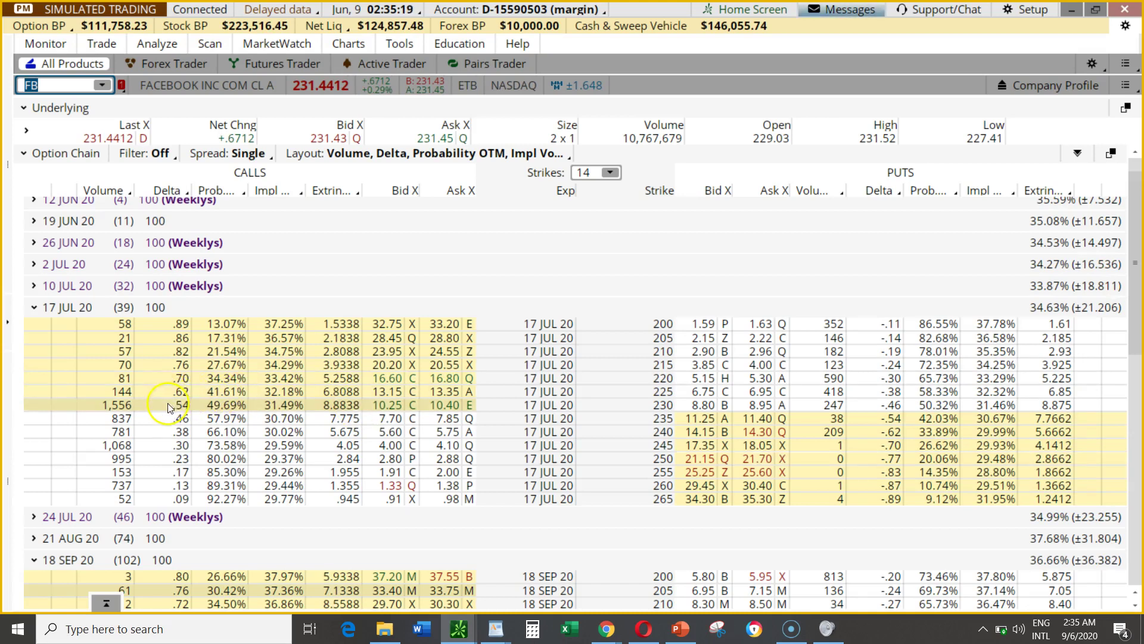
Step: Reload the FB symbol and examine the bid and probability OTM of the 17 JUL 20 call at the 225 strike
type("FB")
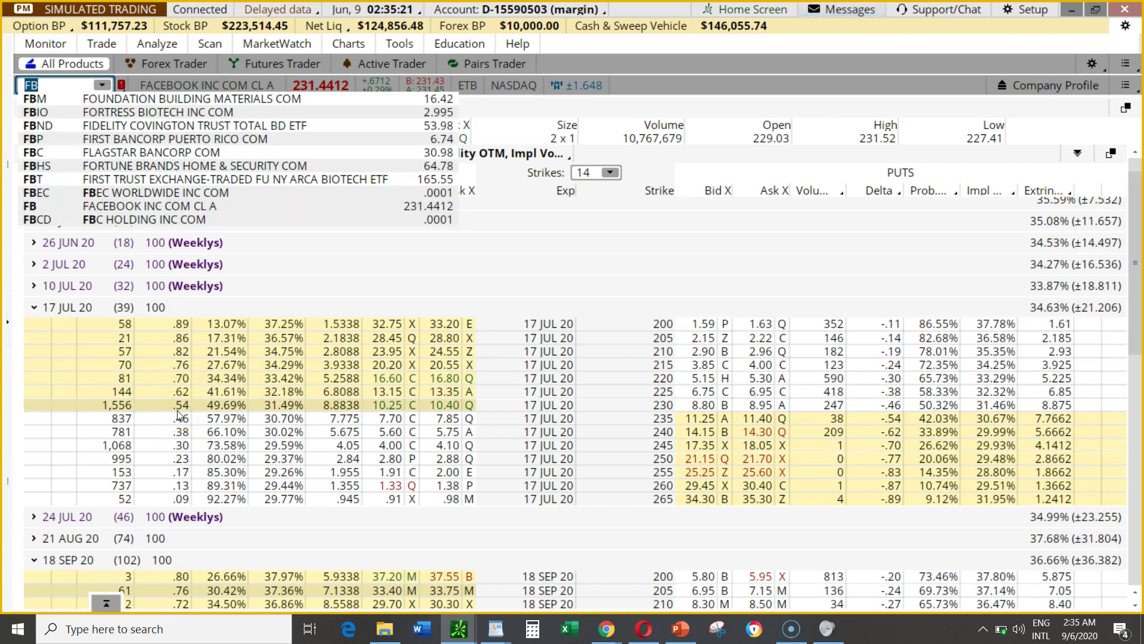
key("Return")
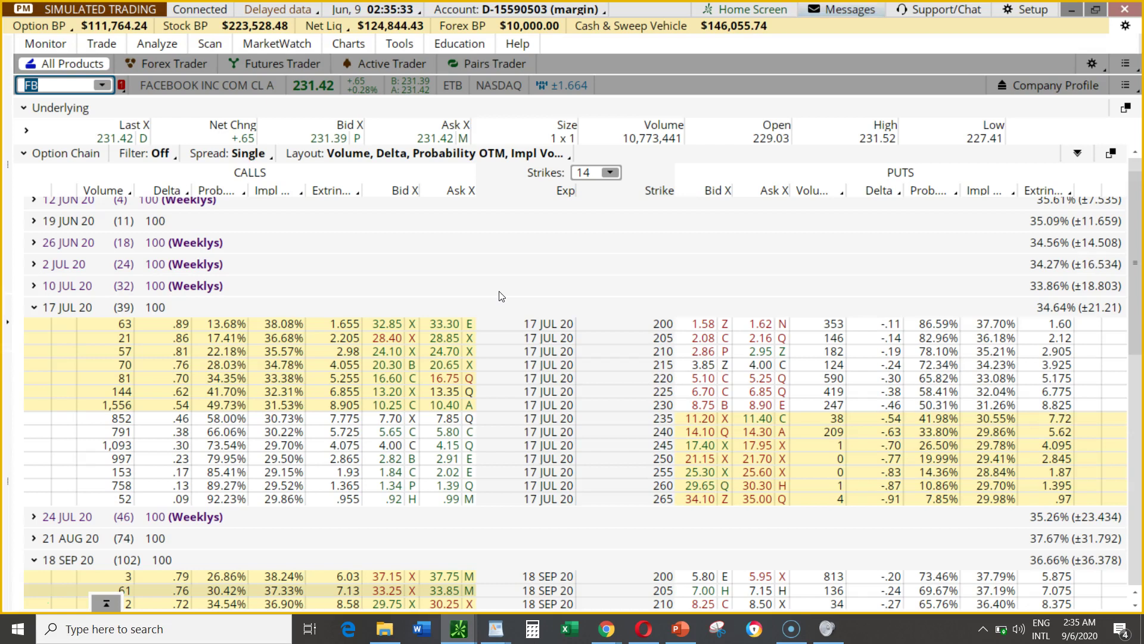
left_click(385, 396)
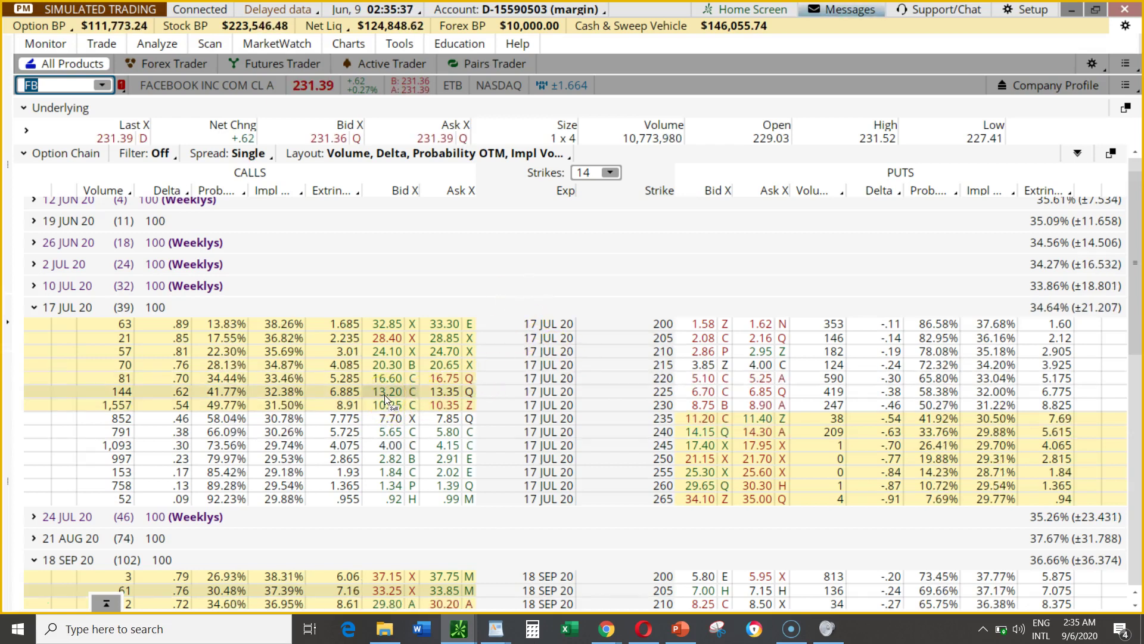
left_click(620, 405)
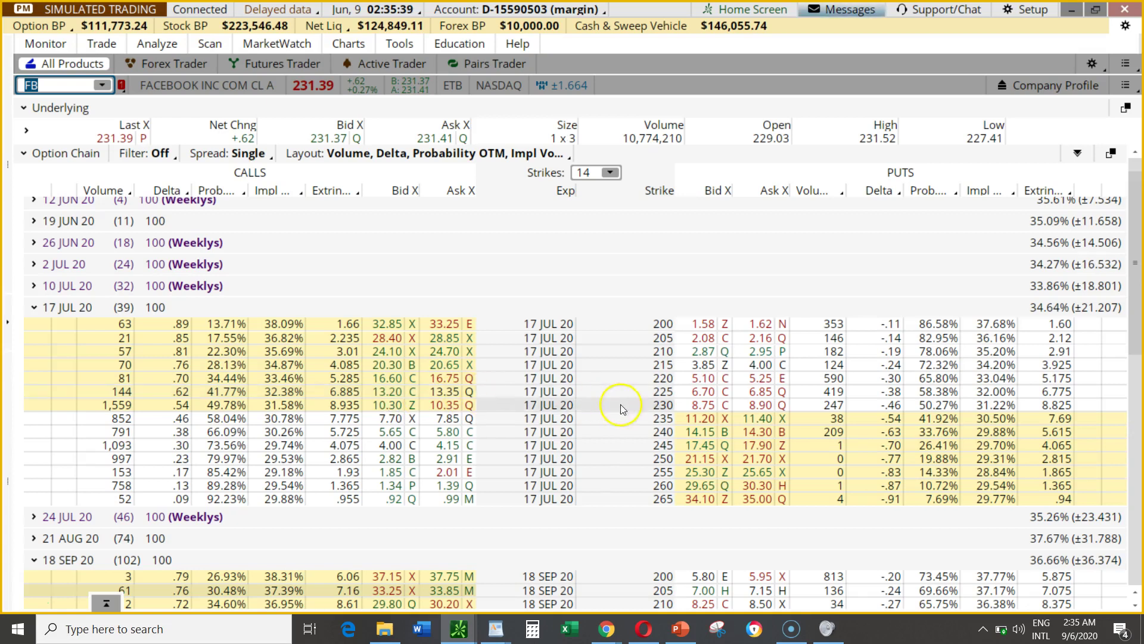
left_click(394, 391)
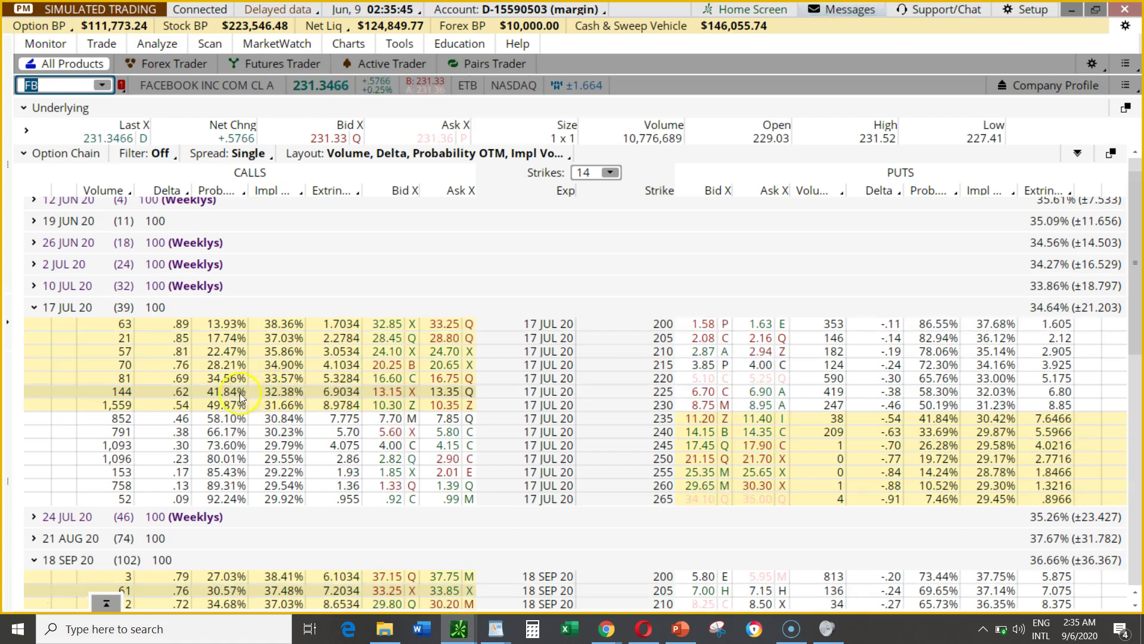
Step: Compare the bid and ask of the FB 17 JUL 20 call at the 225 strike with FB's last price
left_click(395, 388)
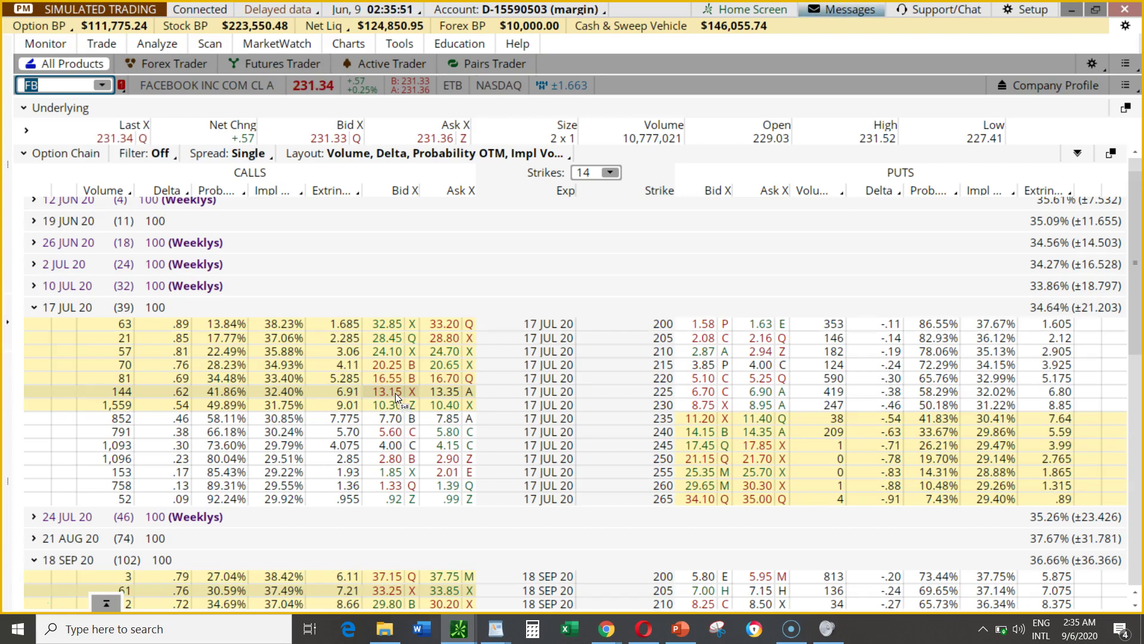
left_click(388, 392)
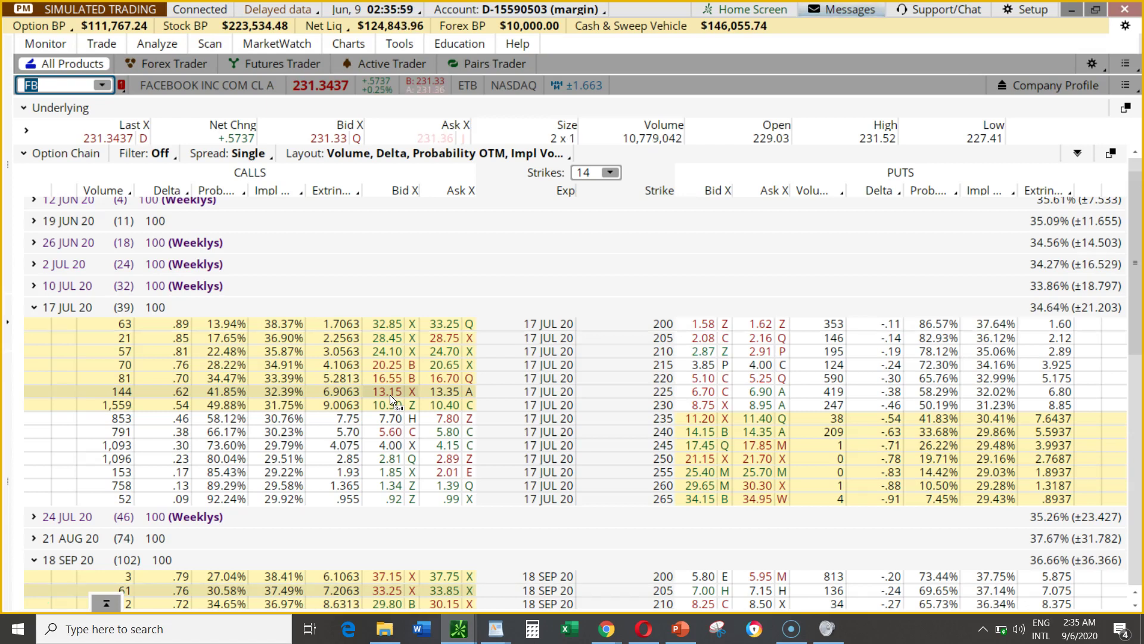
left_click(112, 142)
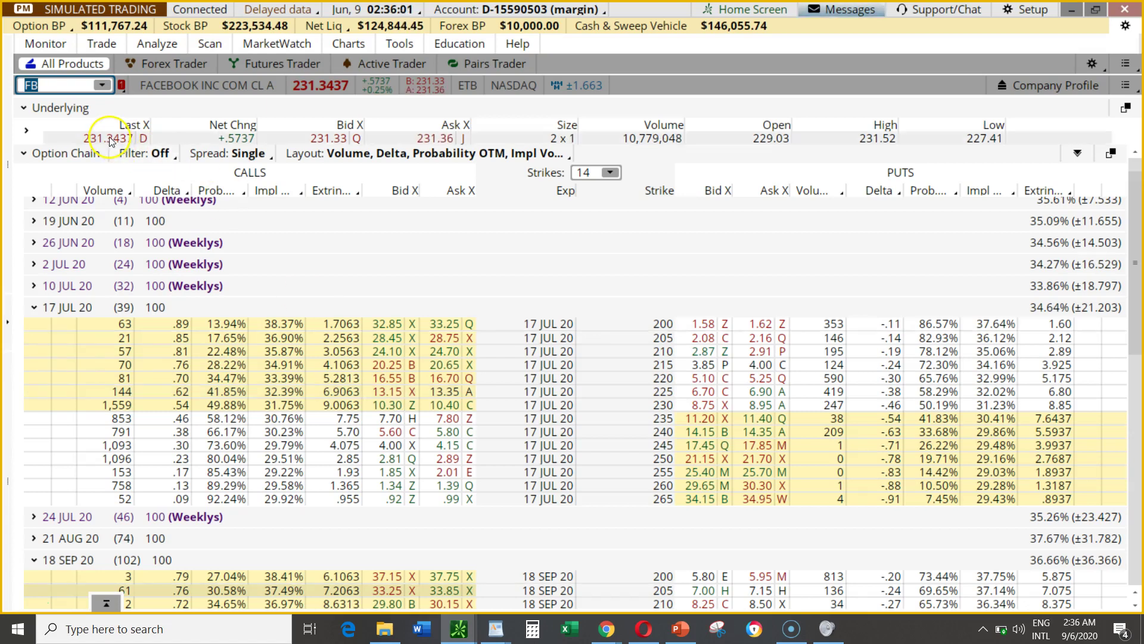
left_click(440, 398)
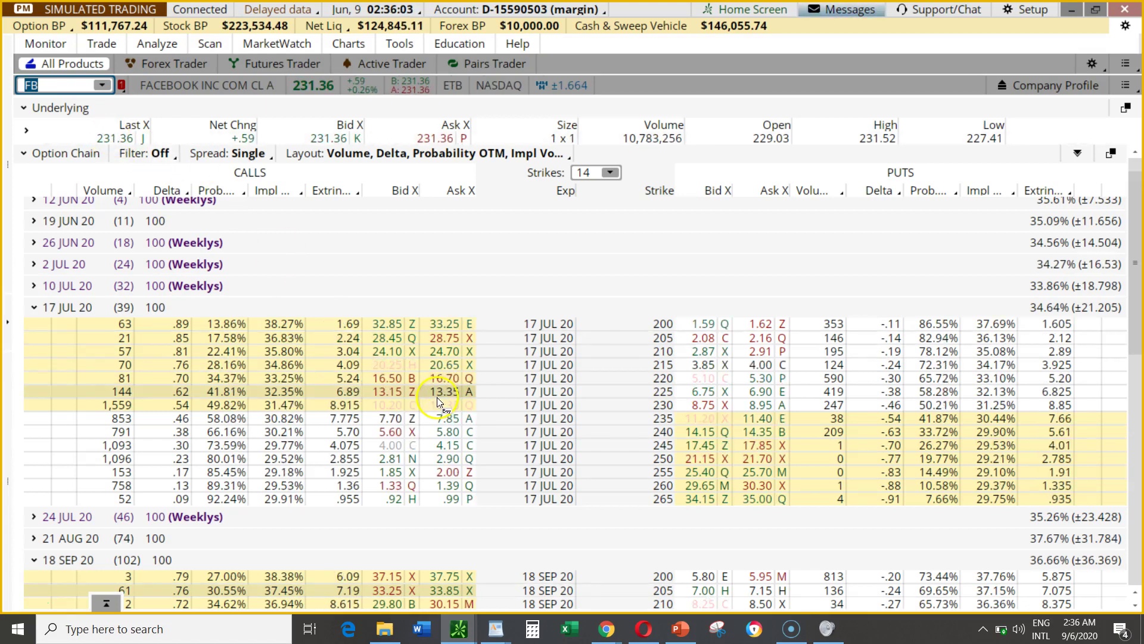
left_click(398, 395)
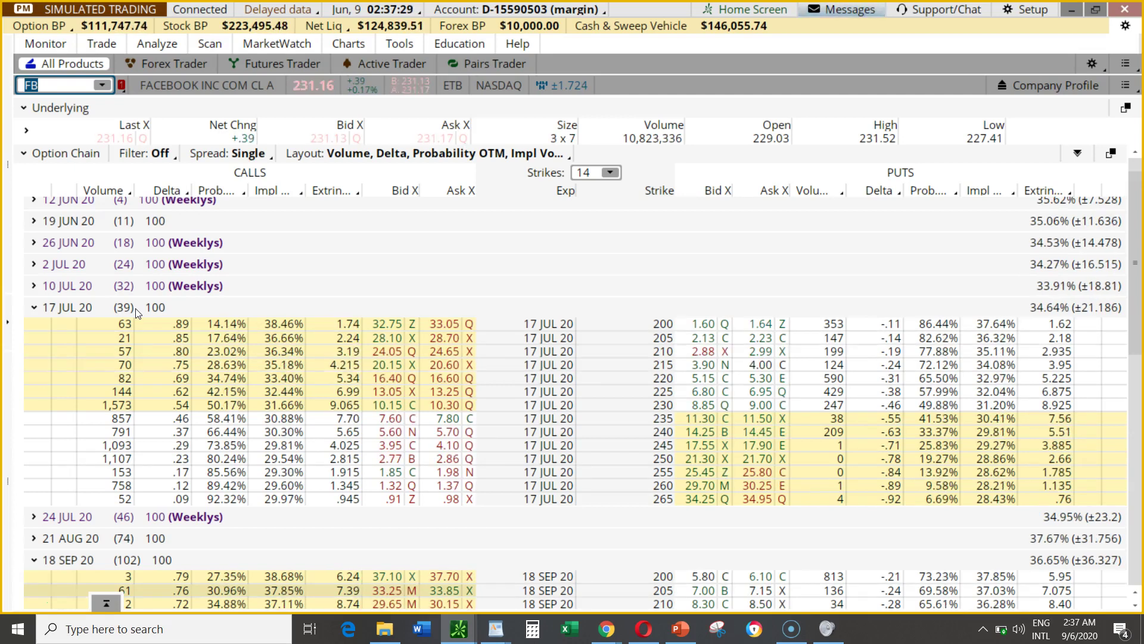
Step: Check the days left on the FB 17 JUL 20 expiration and the ask prices of its 235 and 210 calls
left_click(748, 405)
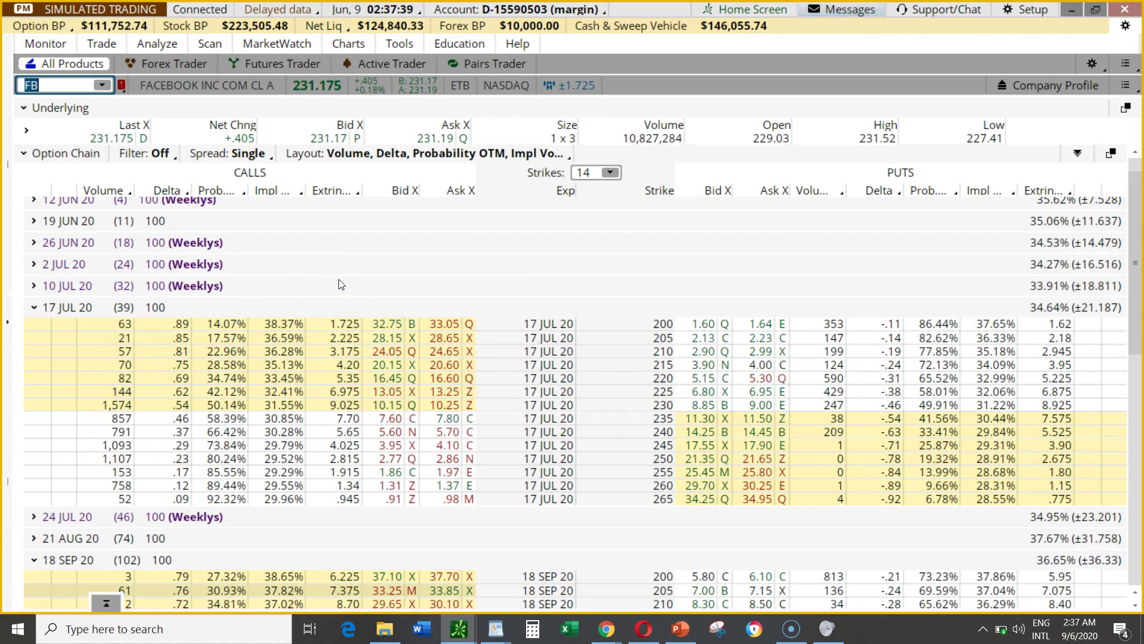
left_click(631, 438)
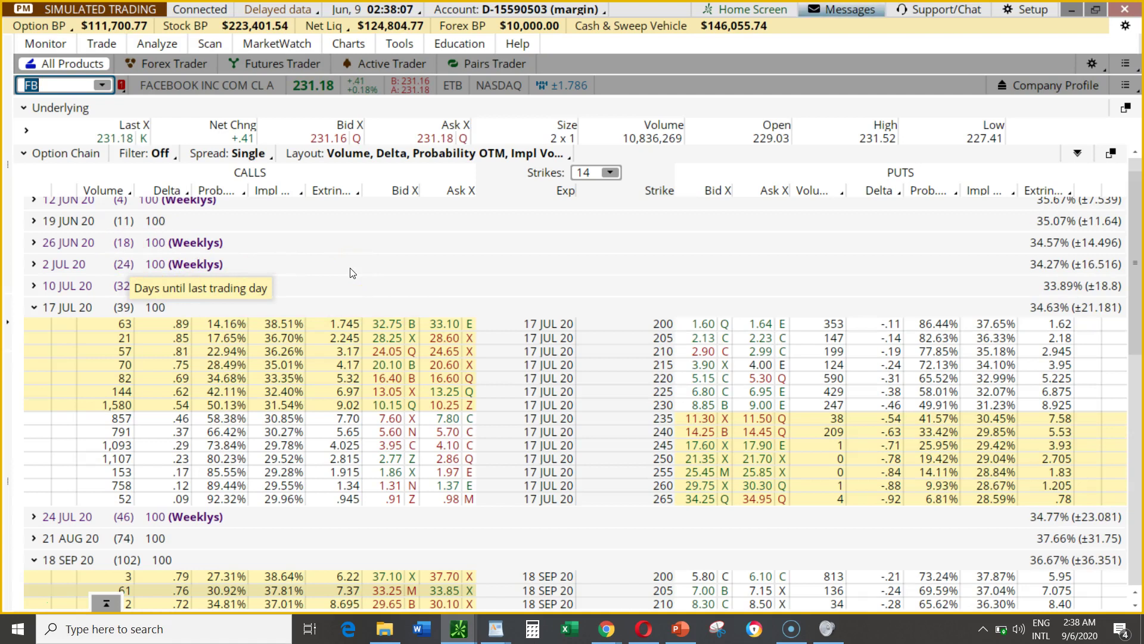
left_click(447, 420)
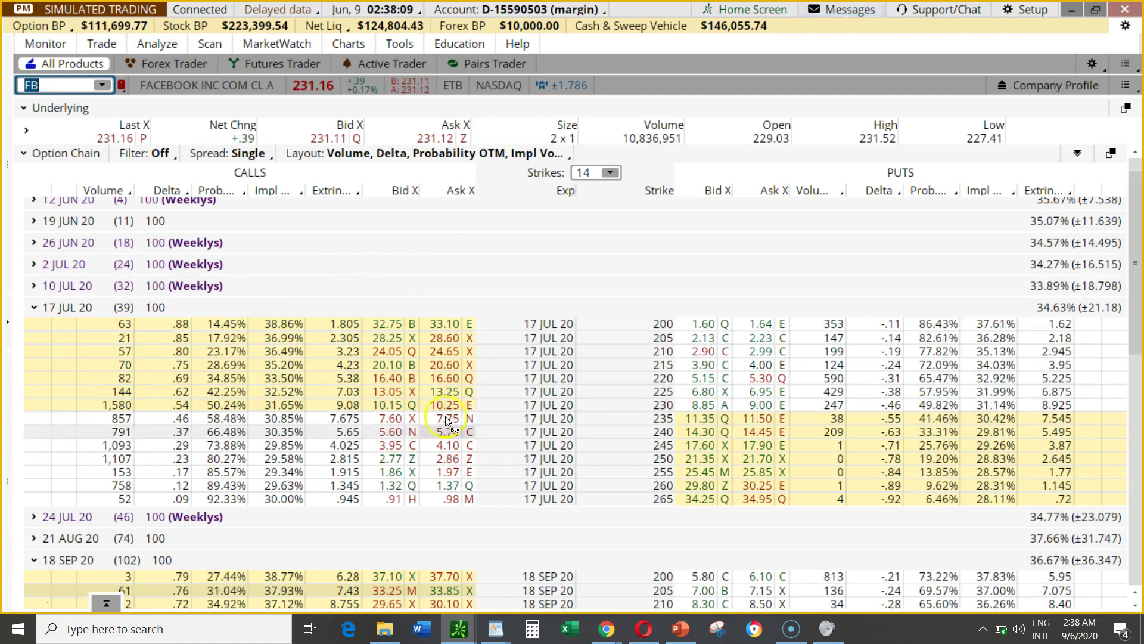
left_click(438, 353)
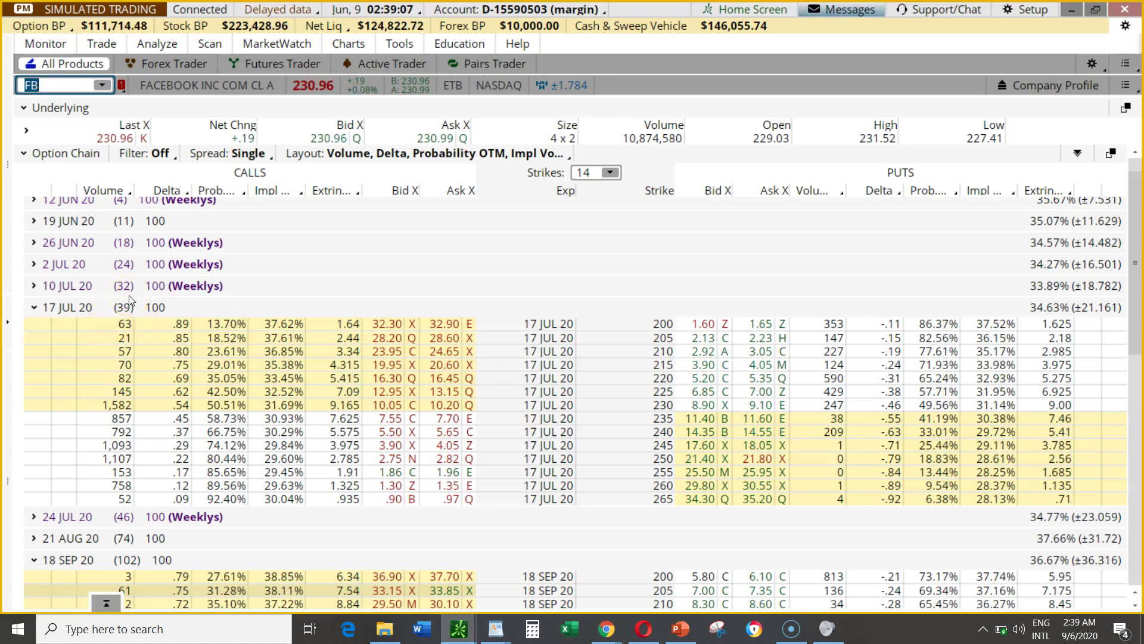
Step: Switch to the thinkorswim window with the real-time account and open its activity and positions
left_click(456, 629)
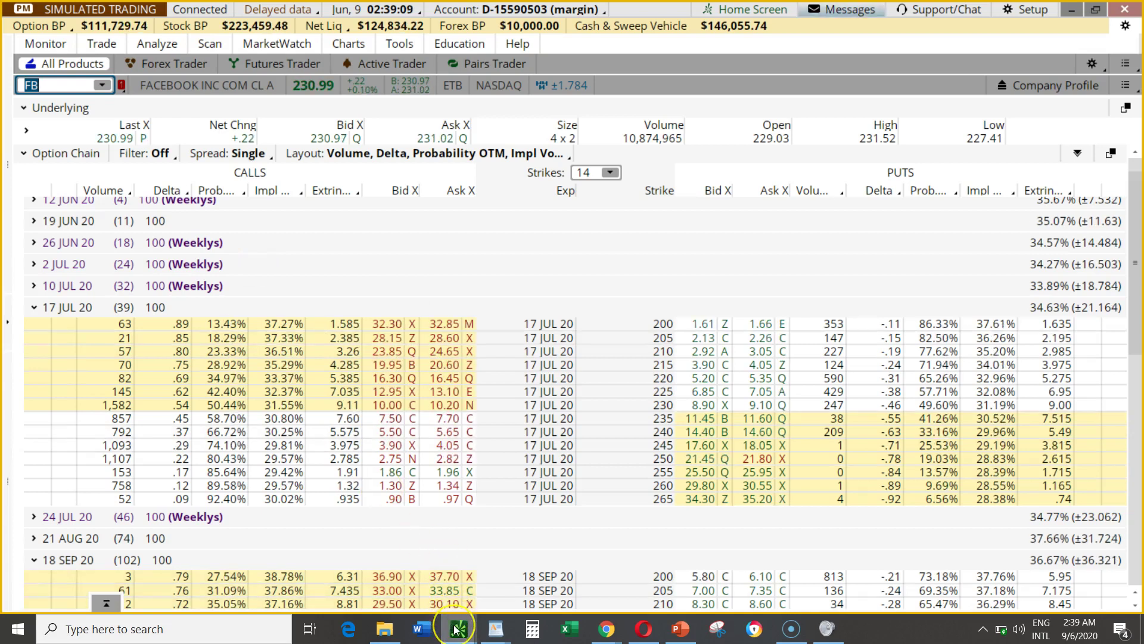
left_click(327, 547)
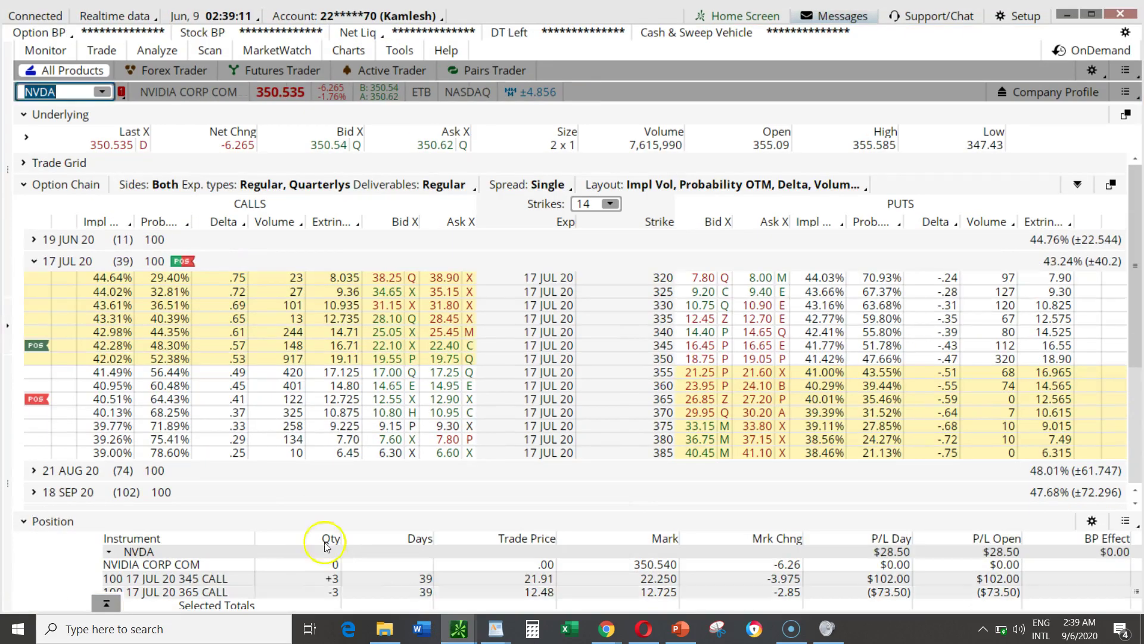
left_click(61, 50)
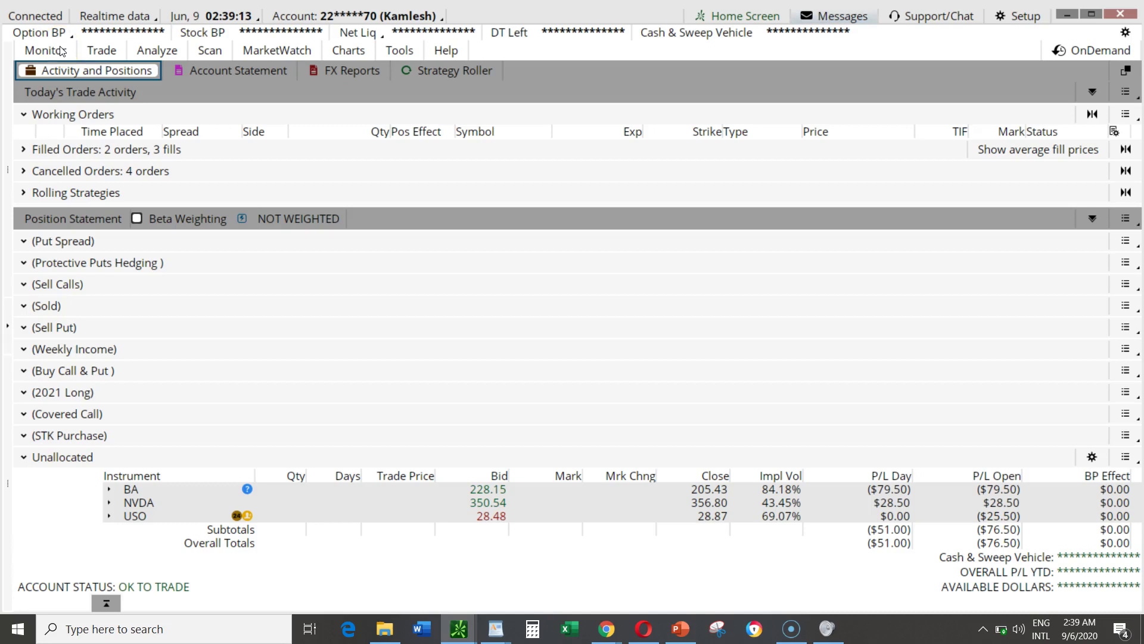
Step: Examine the open profit and loss of the NVDA and BA positions in the unallocated group
left_click(144, 512)
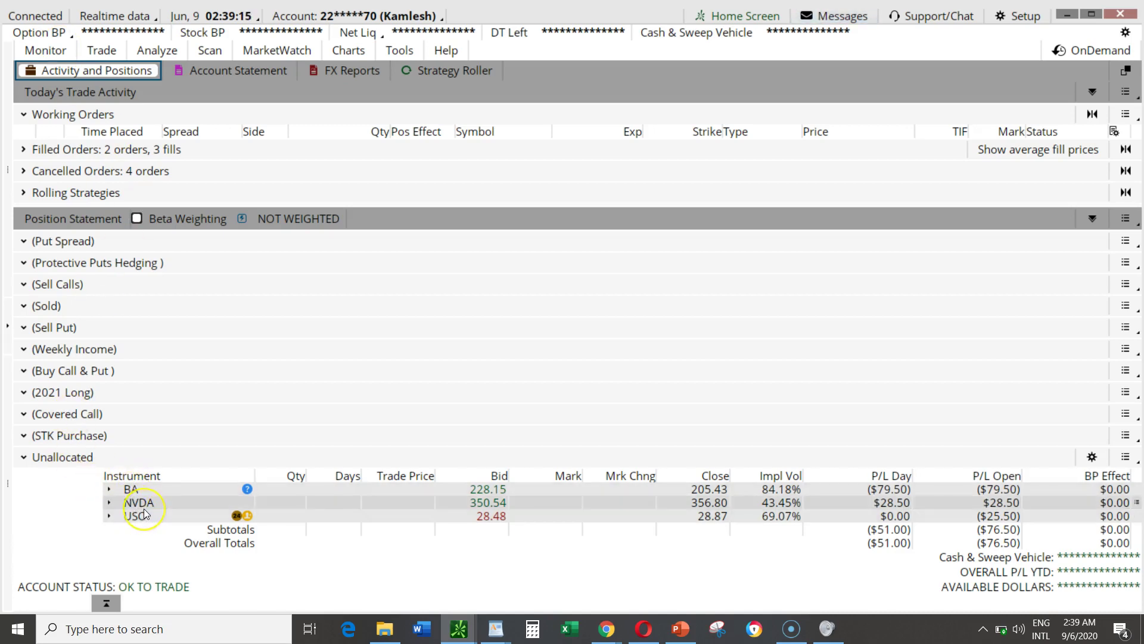
left_click(391, 566)
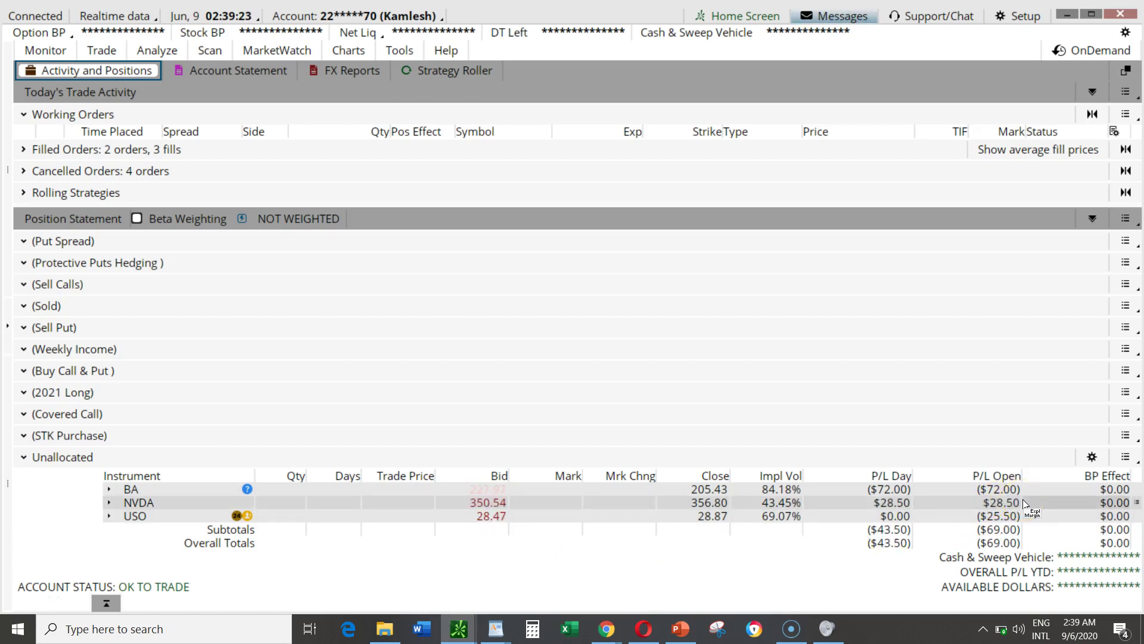
left_click(1024, 492)
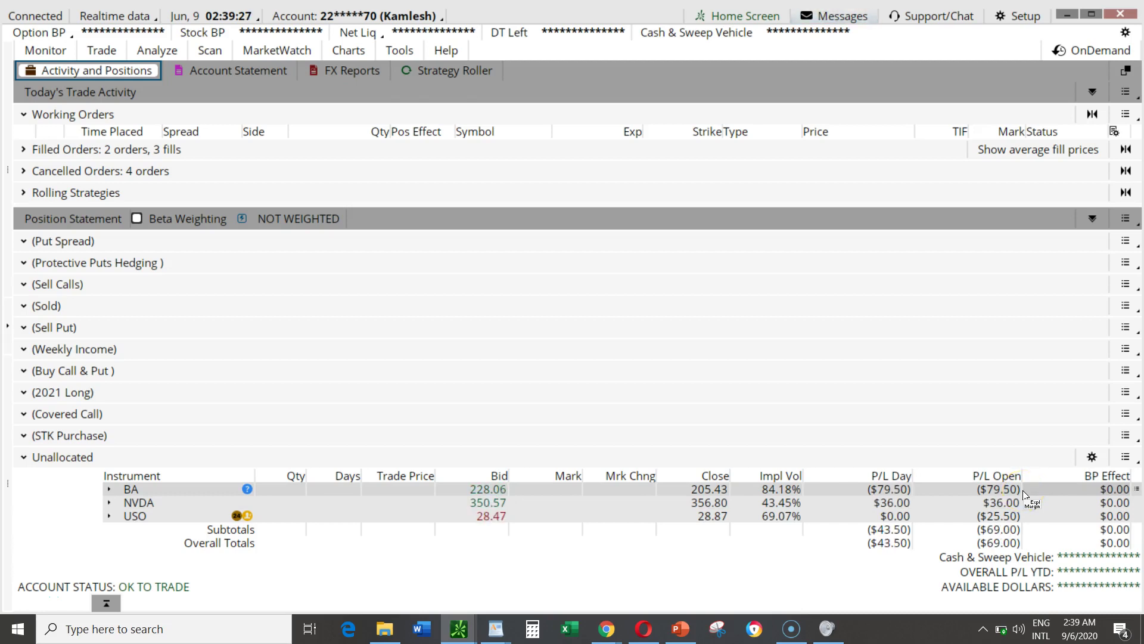
left_click(1016, 488)
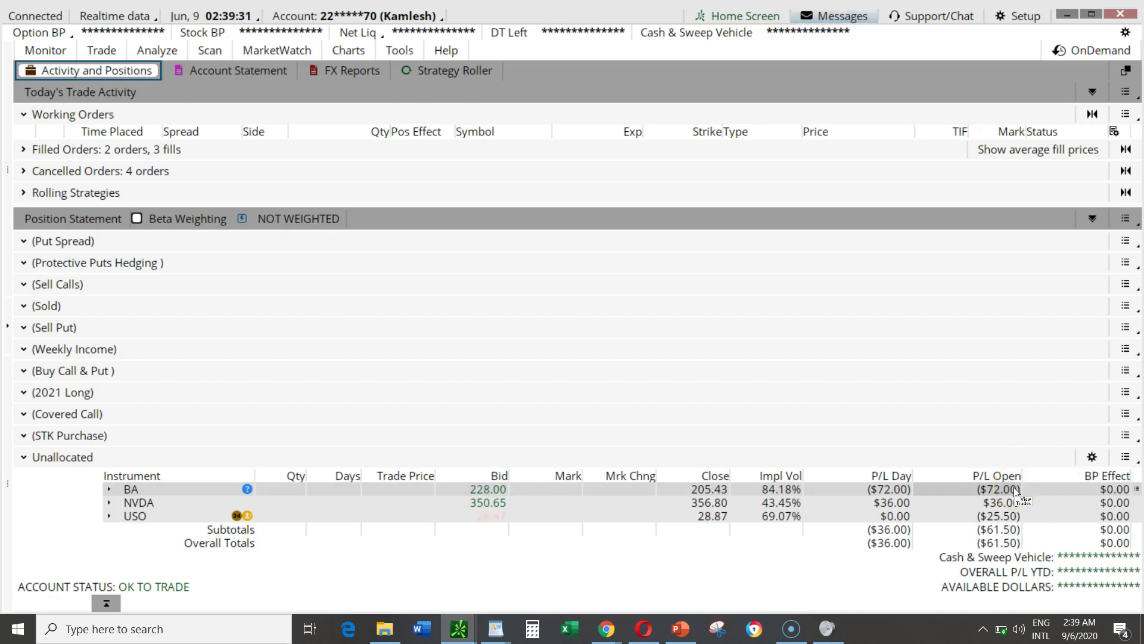
left_click(1036, 491)
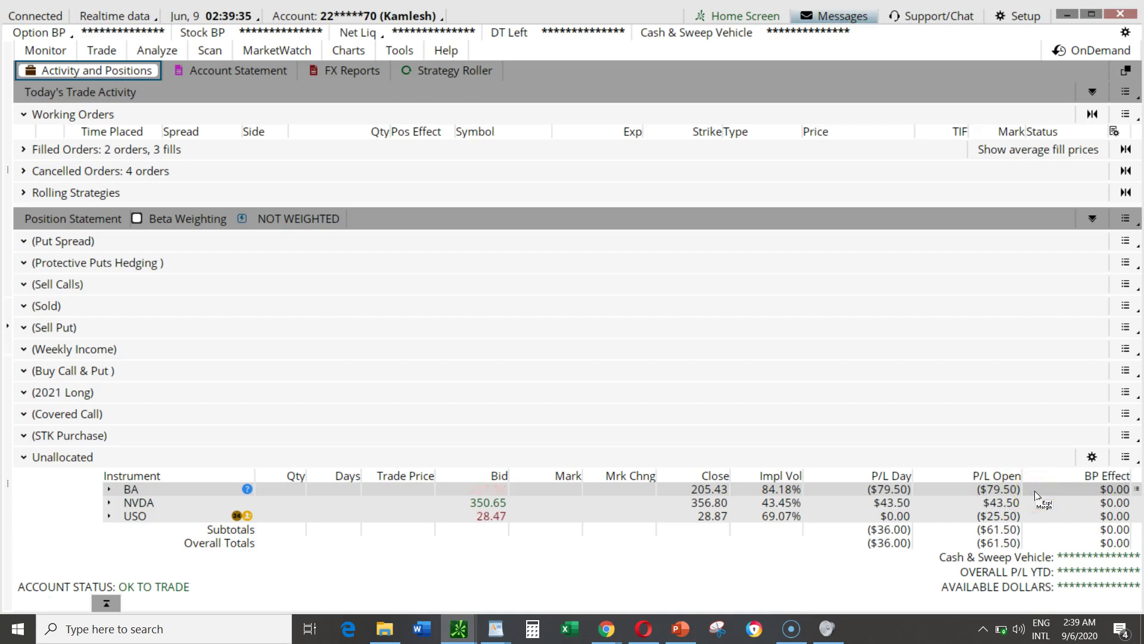
left_click(1039, 502)
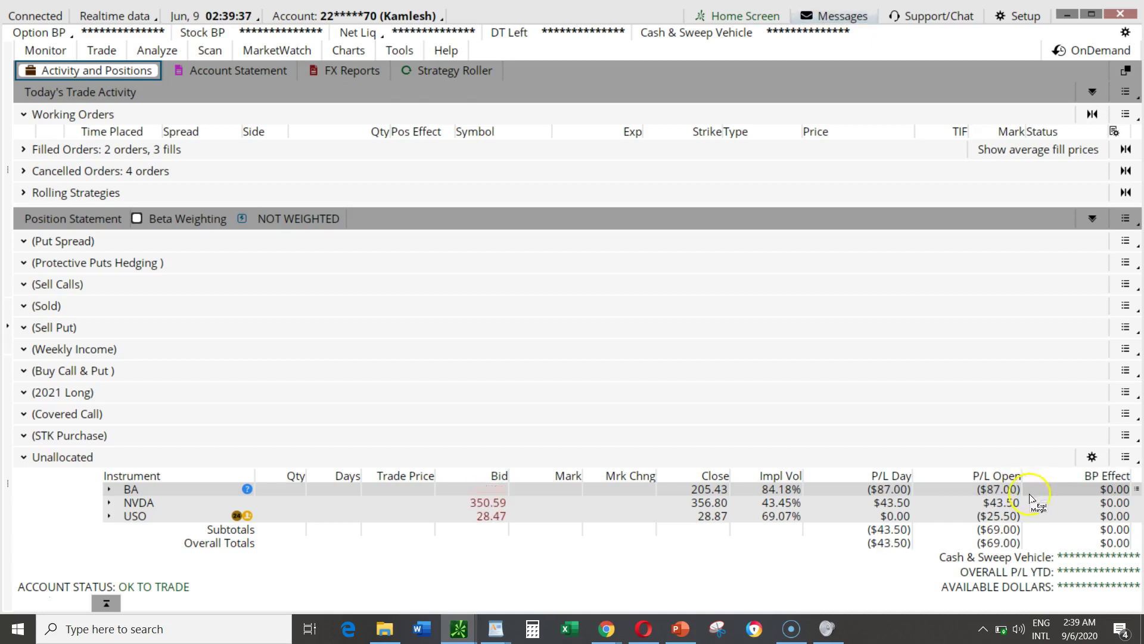
left_click(1000, 506)
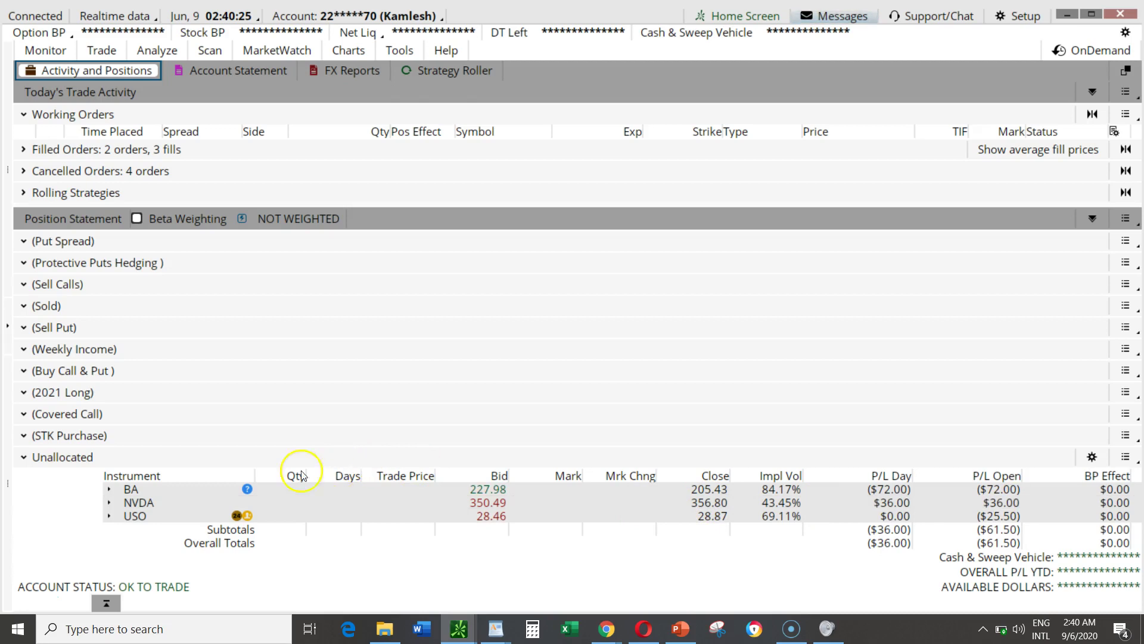
Step: Expand the NVDA position into its option legs and check the open profit and loss of each
left_click(110, 503)
left_click(110, 504)
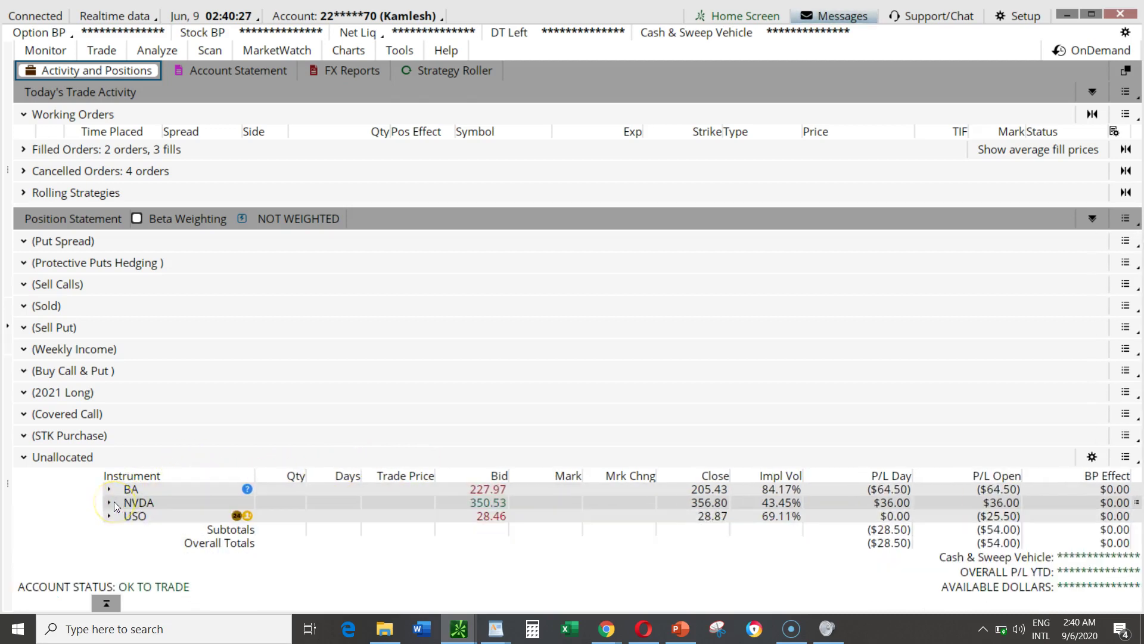
left_click(110, 503)
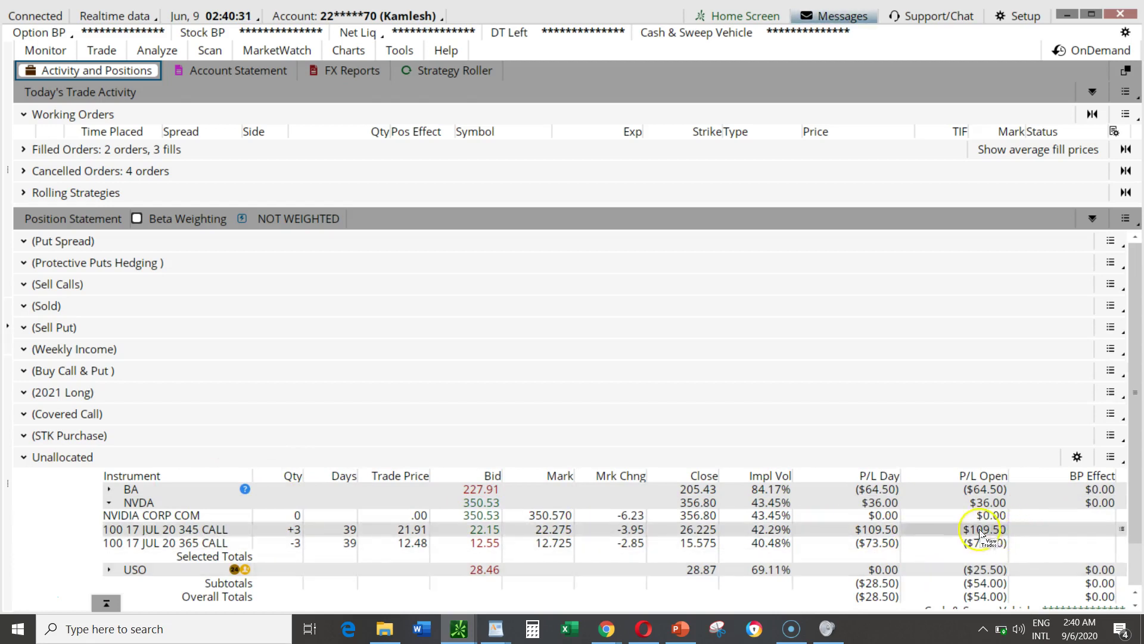
Step: View the closing order offered for the NVDA 17 JUL 20 345 call, dismiss it, and check the leg's open profit and loss
left_click(205, 528)
right_click(207, 532)
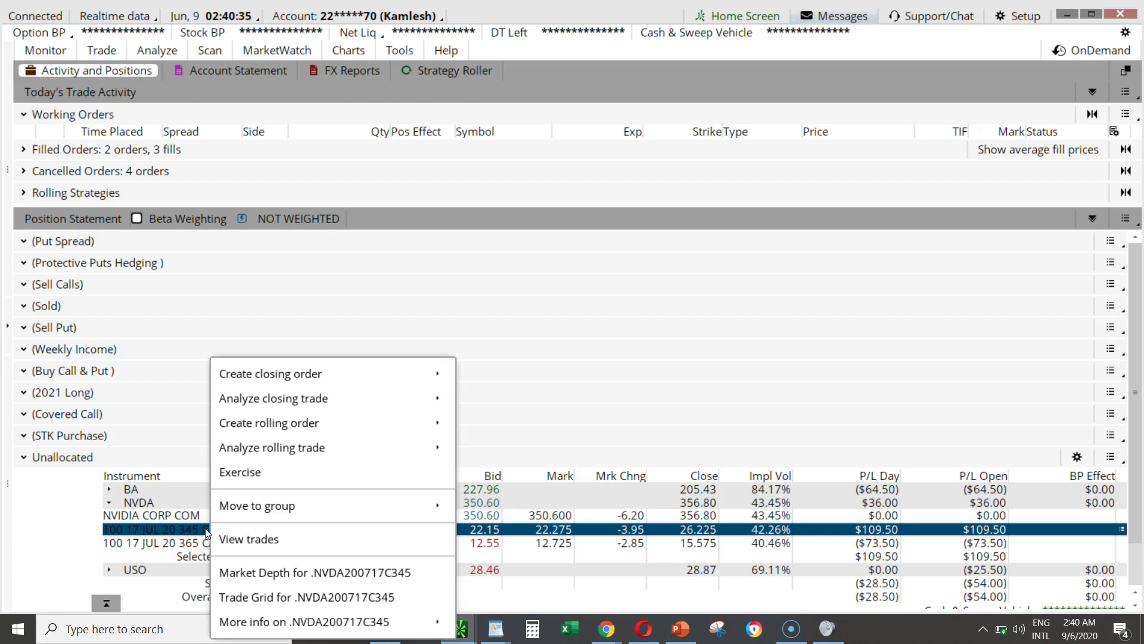
mouse_move(292, 366)
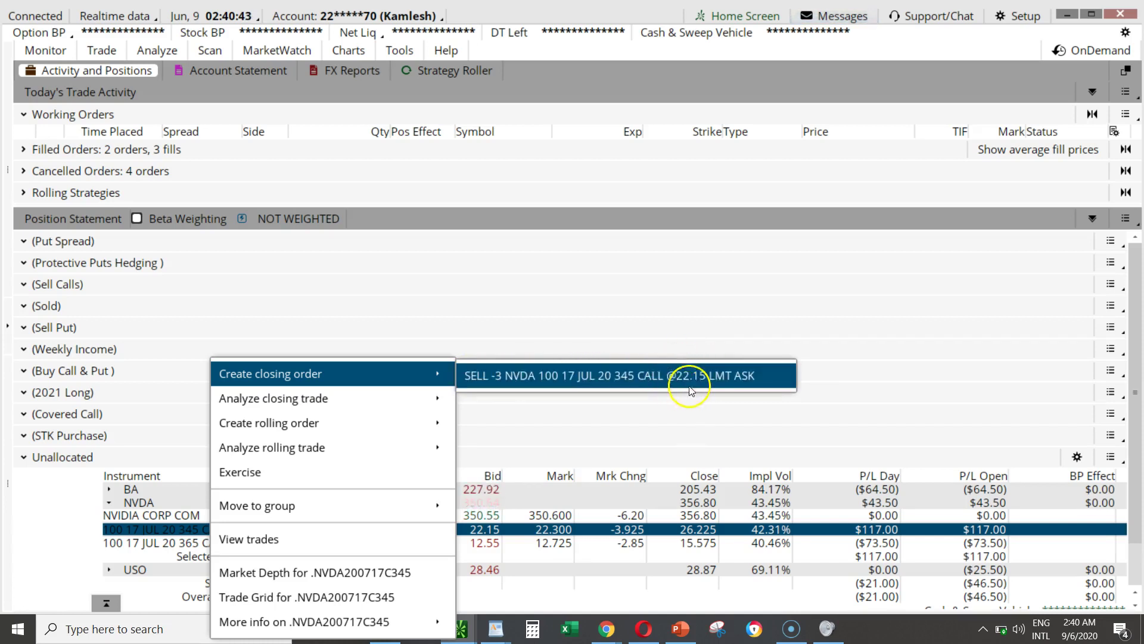
left_click(53, 529)
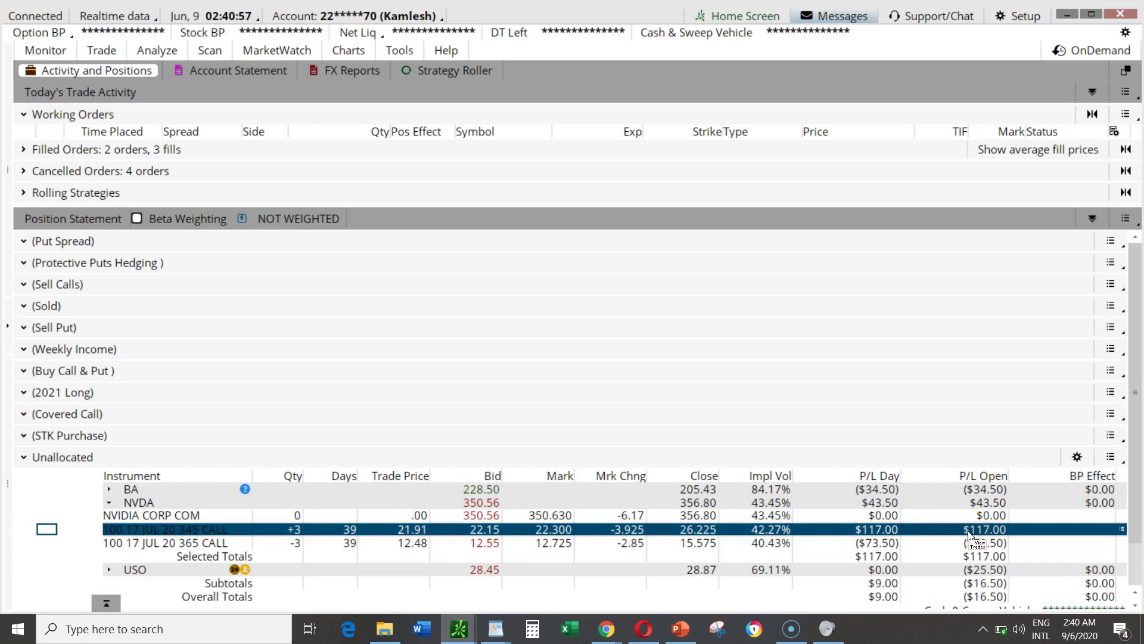
left_click(971, 531)
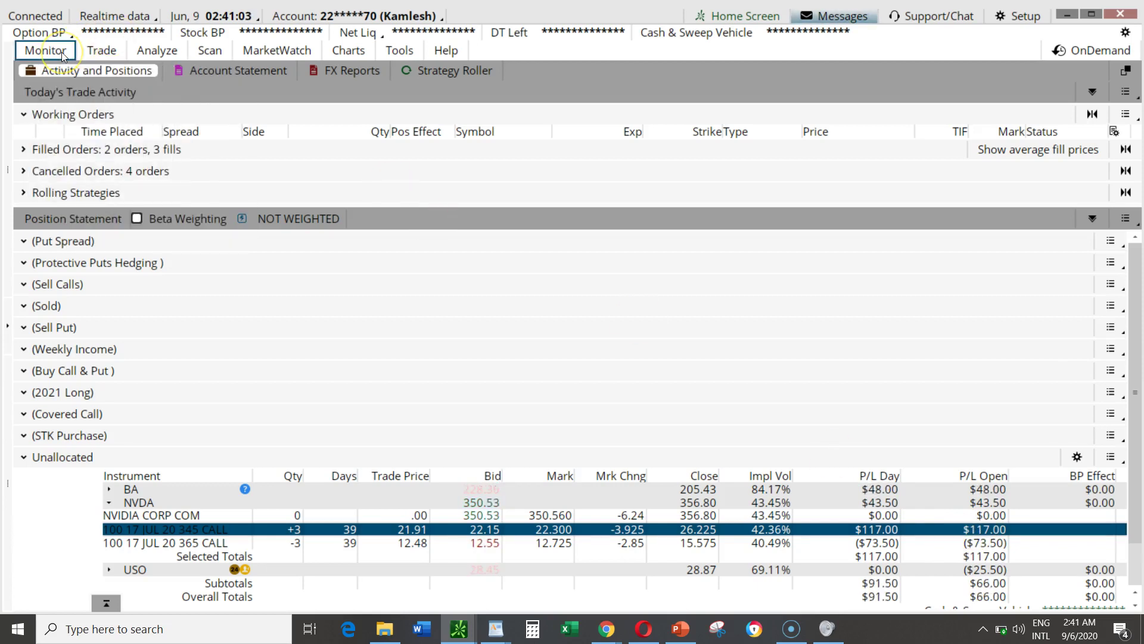
Step: Open the NVDA option chain and check the delta of the 17 JUL 20 345 call against NVDA's last price
left_click(87, 55)
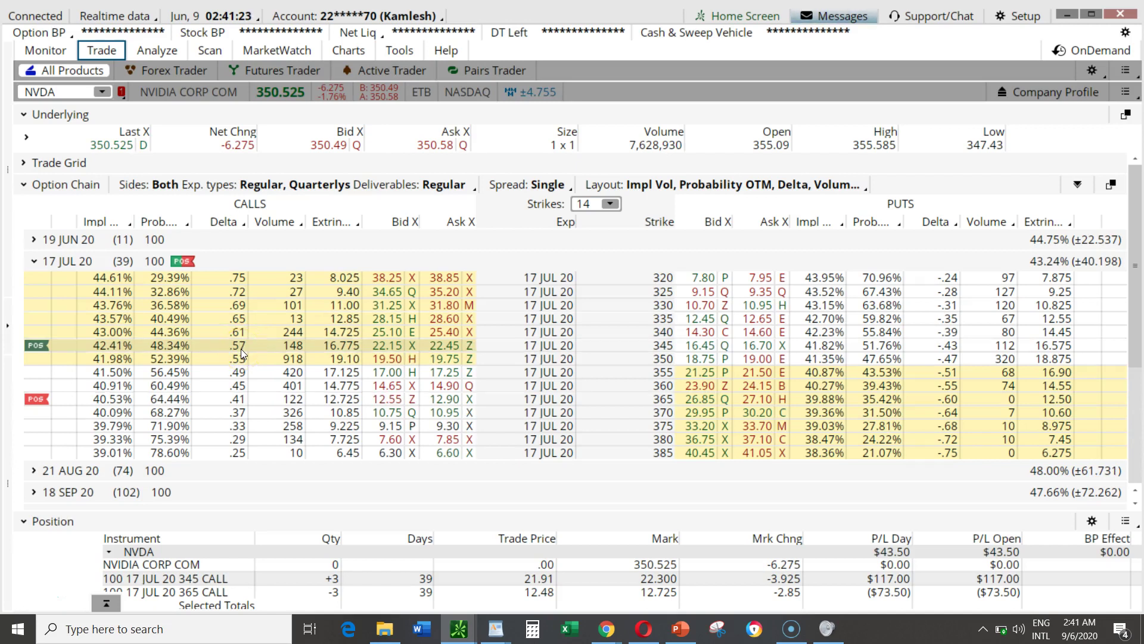
left_click(112, 154)
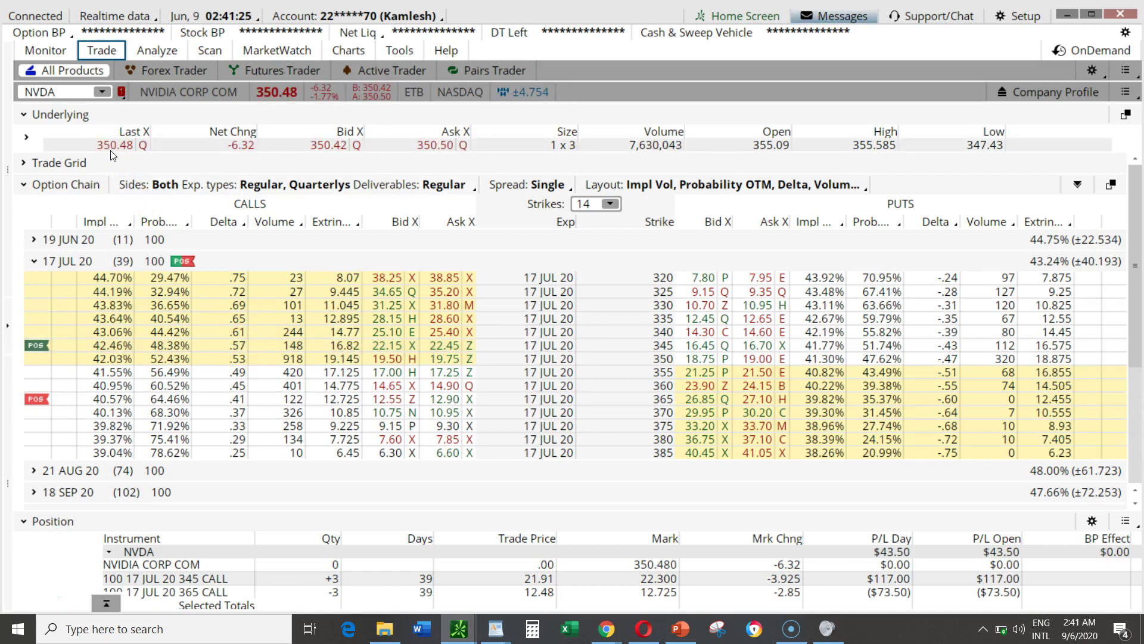
Step: Return to the account positions and compare NVDA's combined open profit and loss with that of its separate legs
left_click(58, 52)
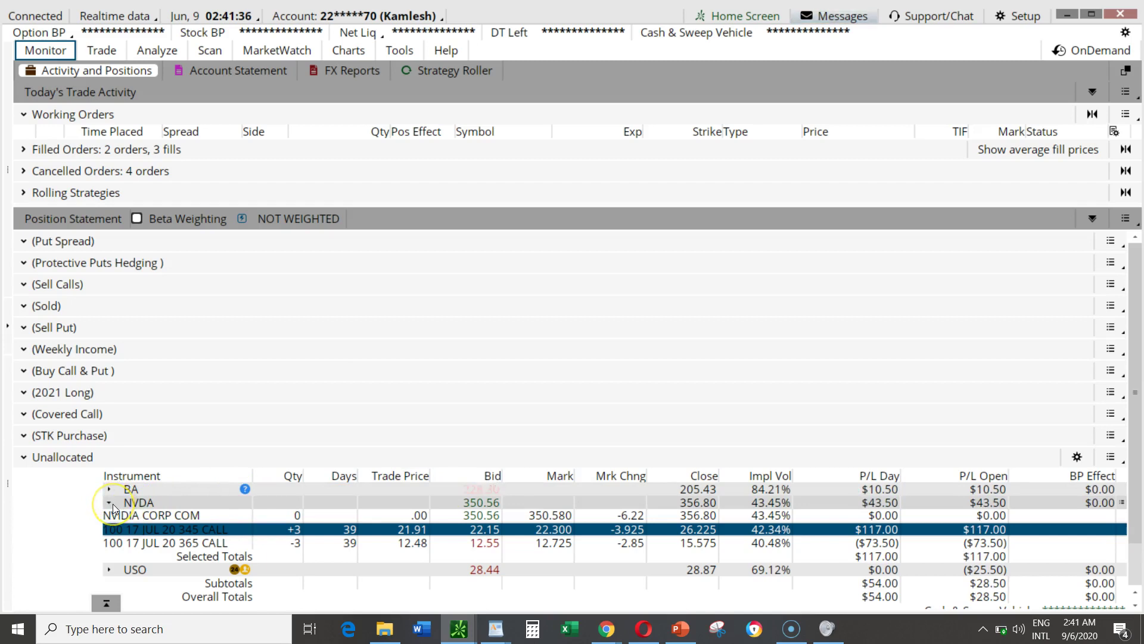
left_click(111, 504)
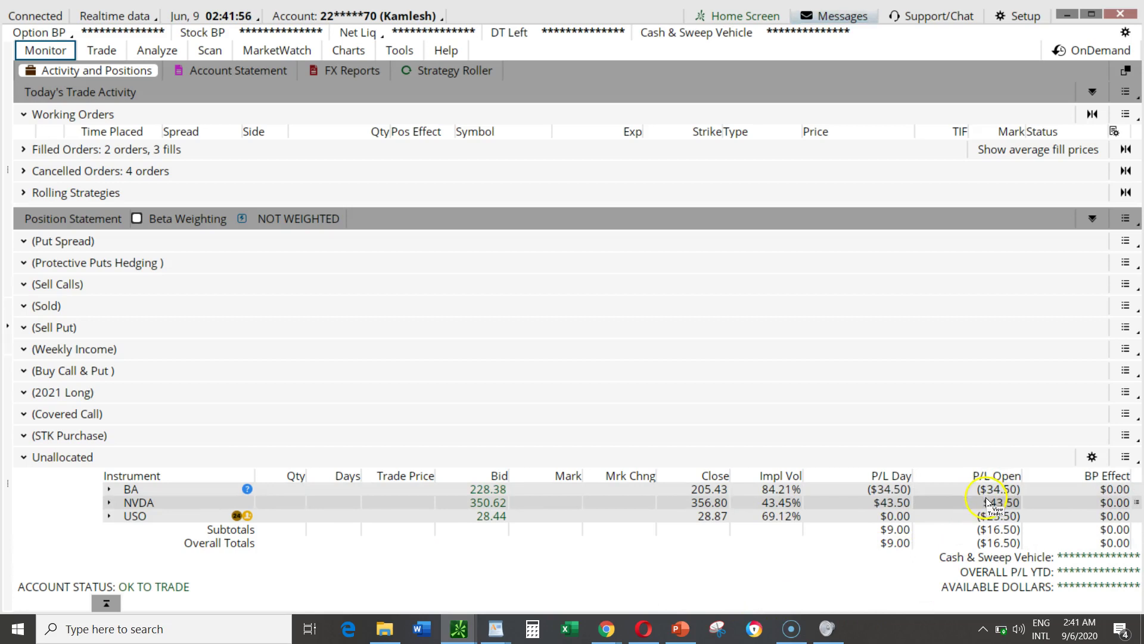
left_click(109, 503)
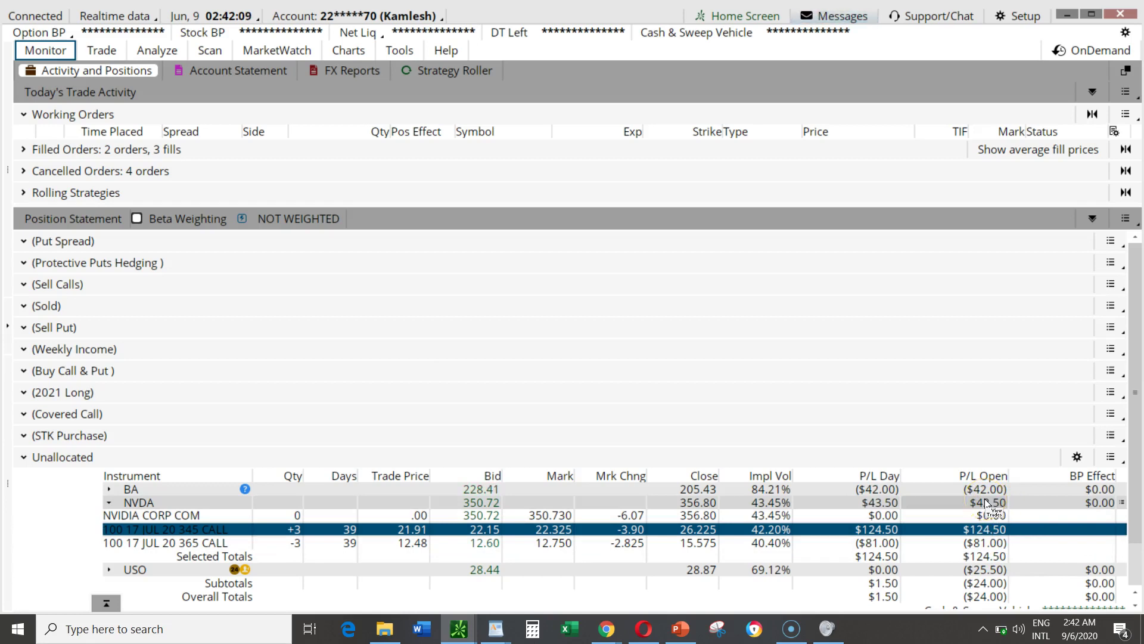
left_click(110, 503)
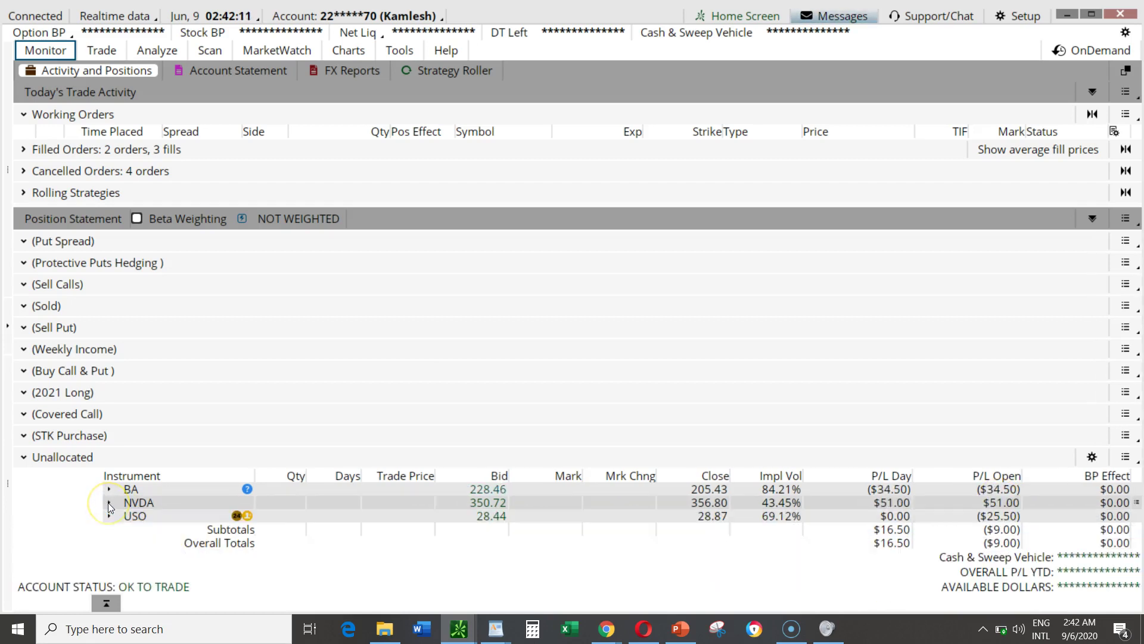
Step: Return to the NVDA option chain and set the number of displayed strikes to ALL
left_click(96, 55)
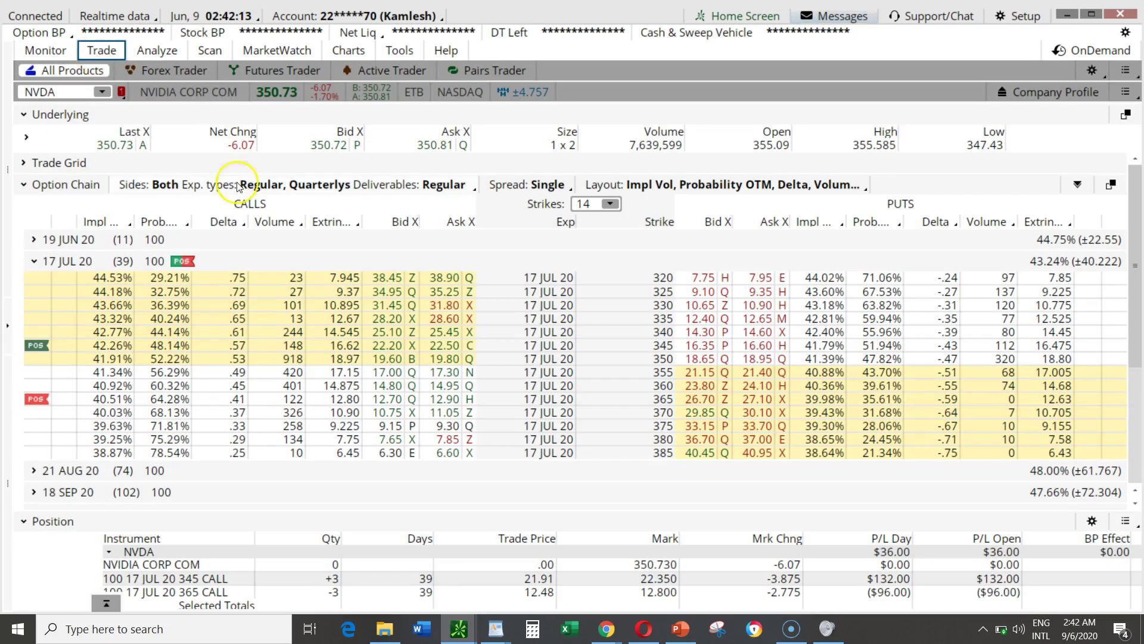
left_click(611, 204)
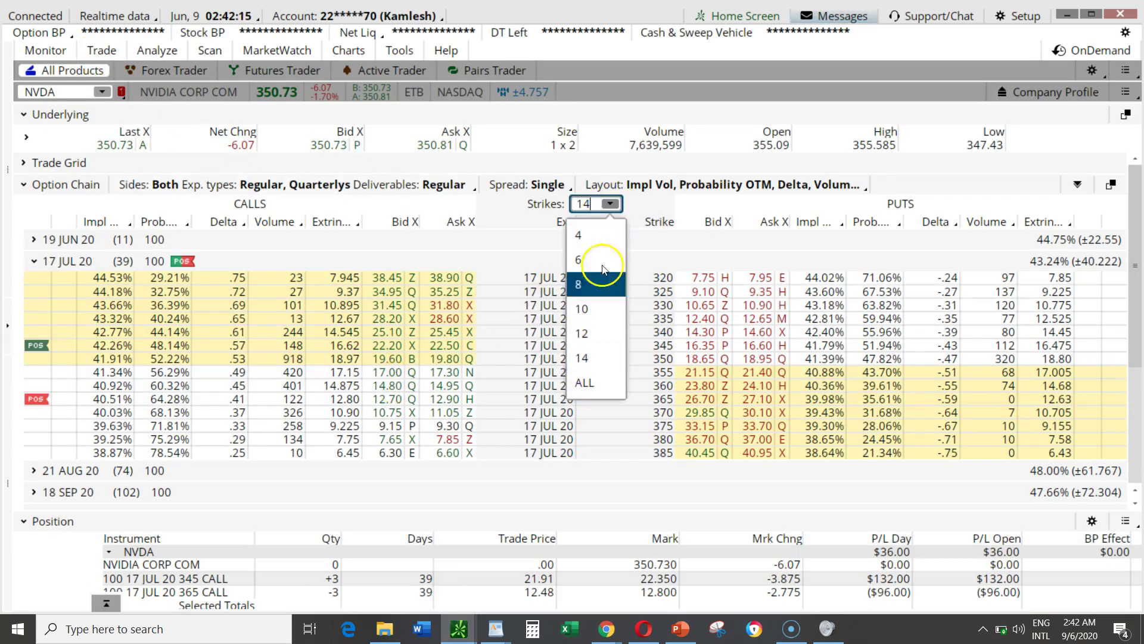
left_click(587, 382)
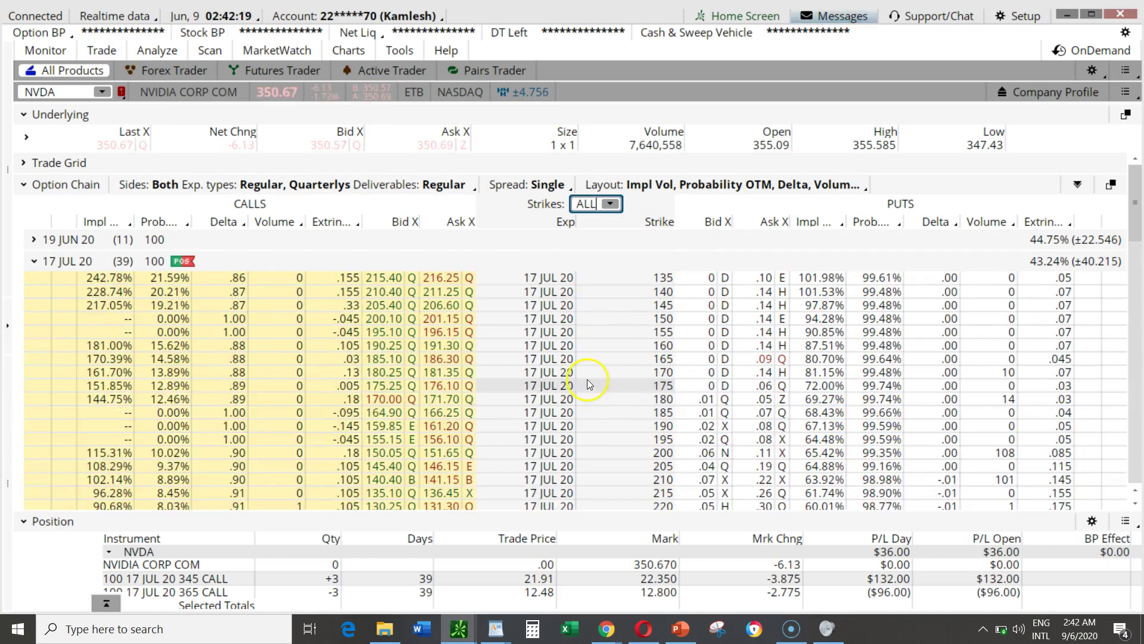
Step: Browse the full range of NVDA 17 JUL 20 strikes, including the deep in-the-money and out-of-the-money calls
scroll(385, 381, "down", 2)
scroll(385, 381, "up", 1)
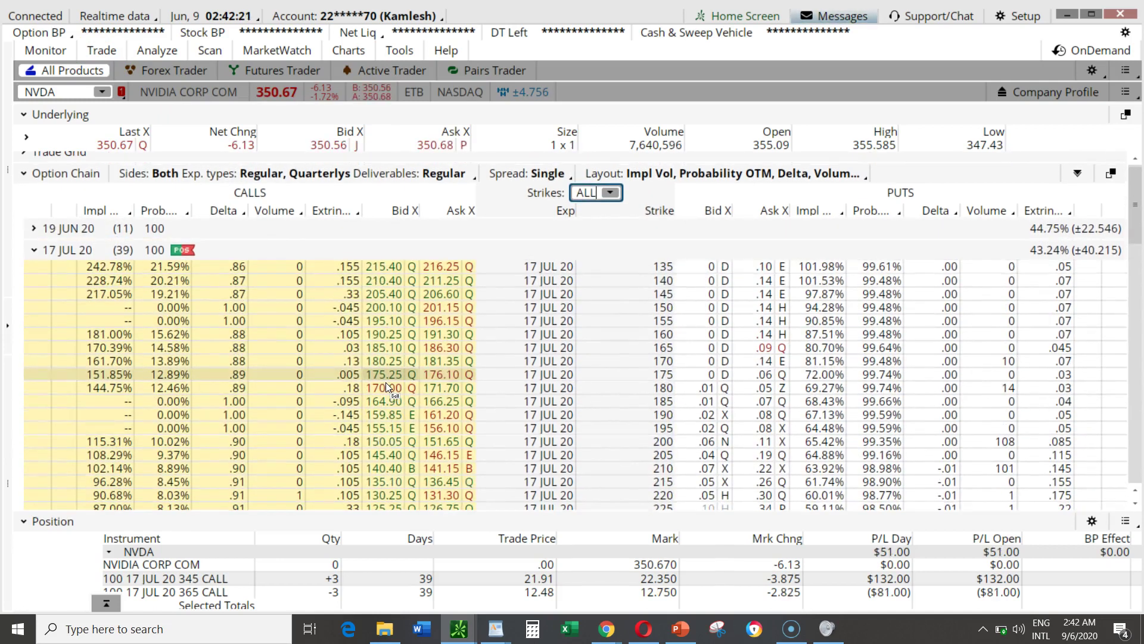
scroll(384, 435, "down", 2)
scroll(385, 440, "down", 17)
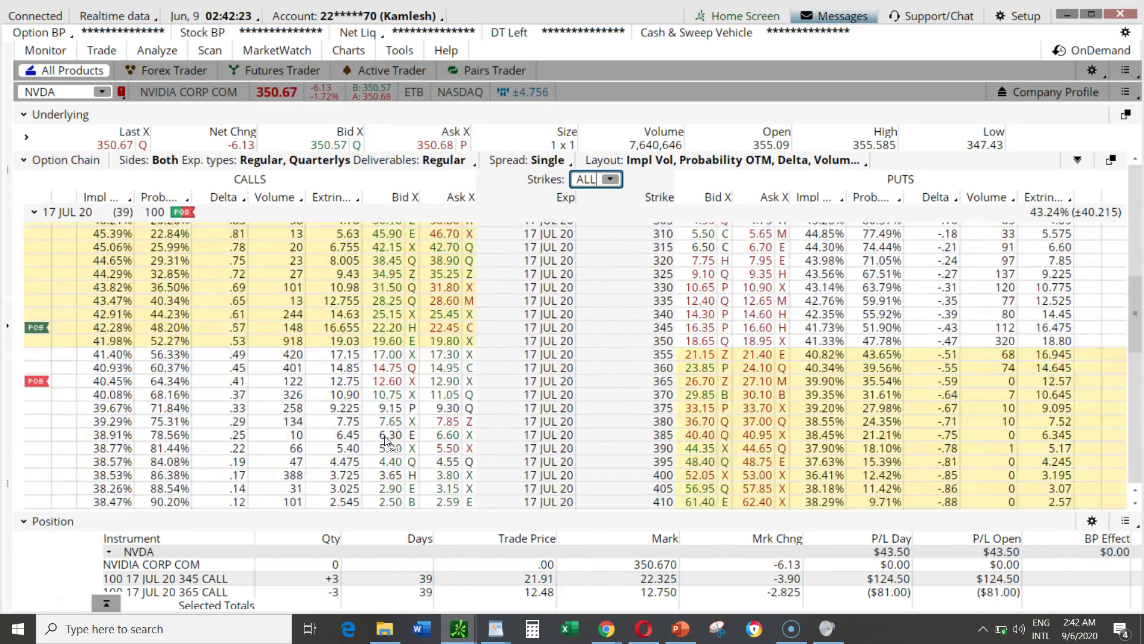
scroll(385, 441, "down", 1)
scroll(385, 441, "up", 7)
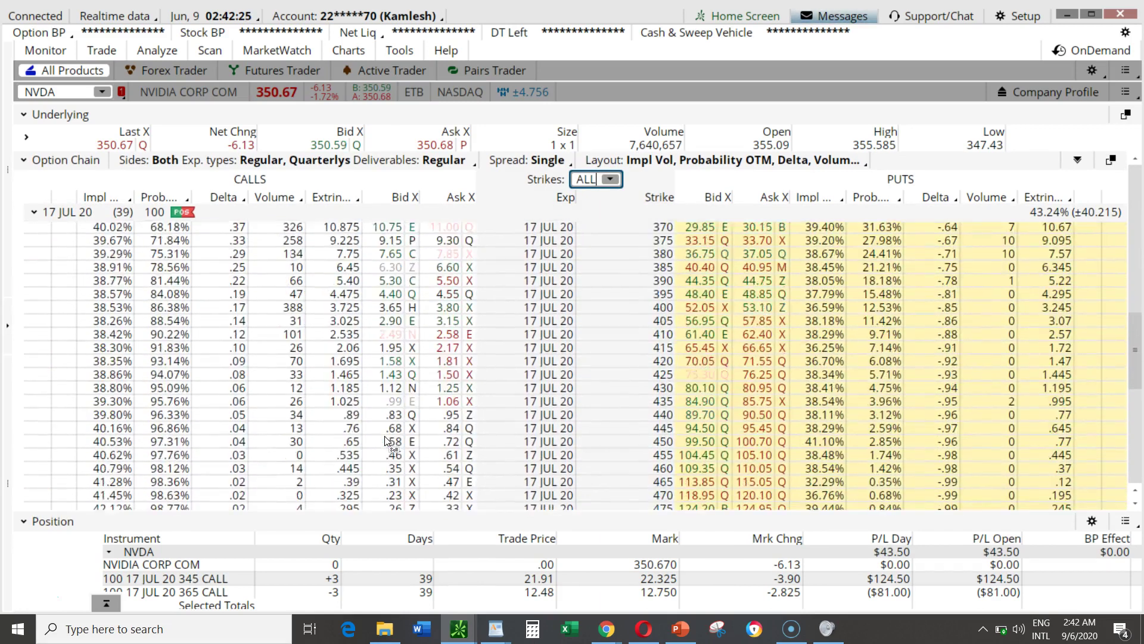
left_click(569, 332)
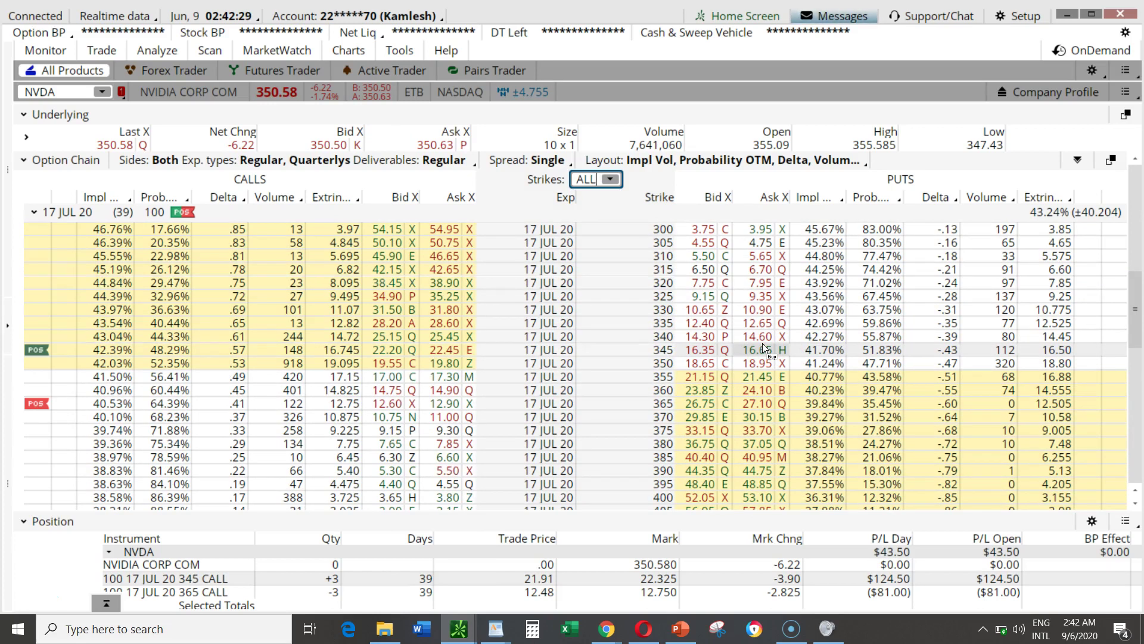
Step: Collapse the position details to enlarge the NVDA option chain and check the 17 JUL 20 380 call's bid
left_click(287, 451)
left_click(25, 523)
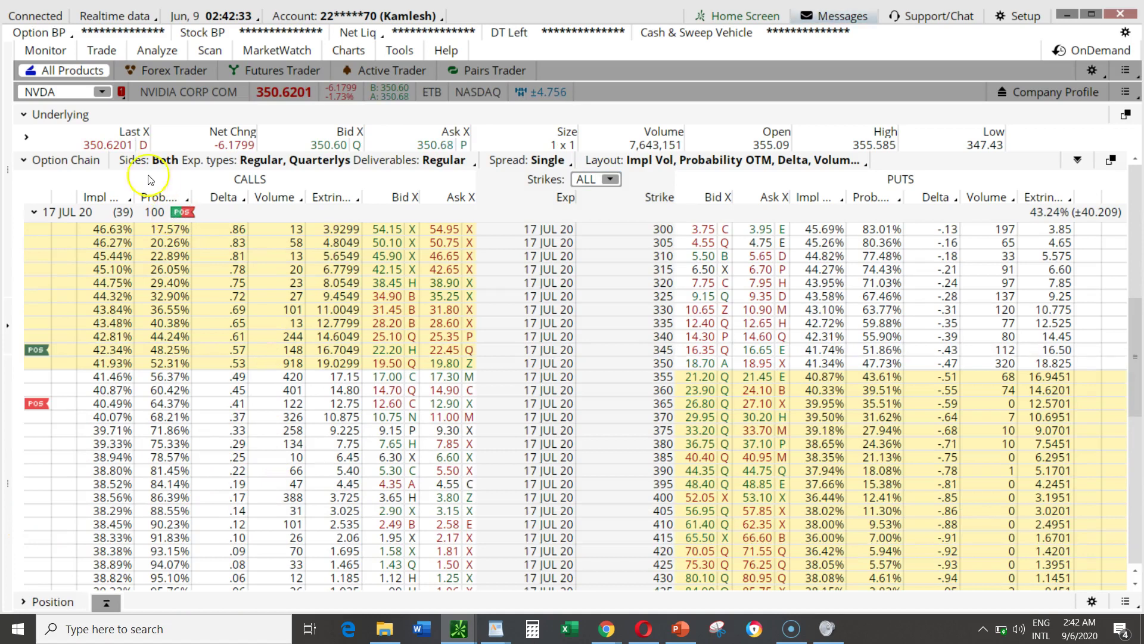
left_click(416, 442)
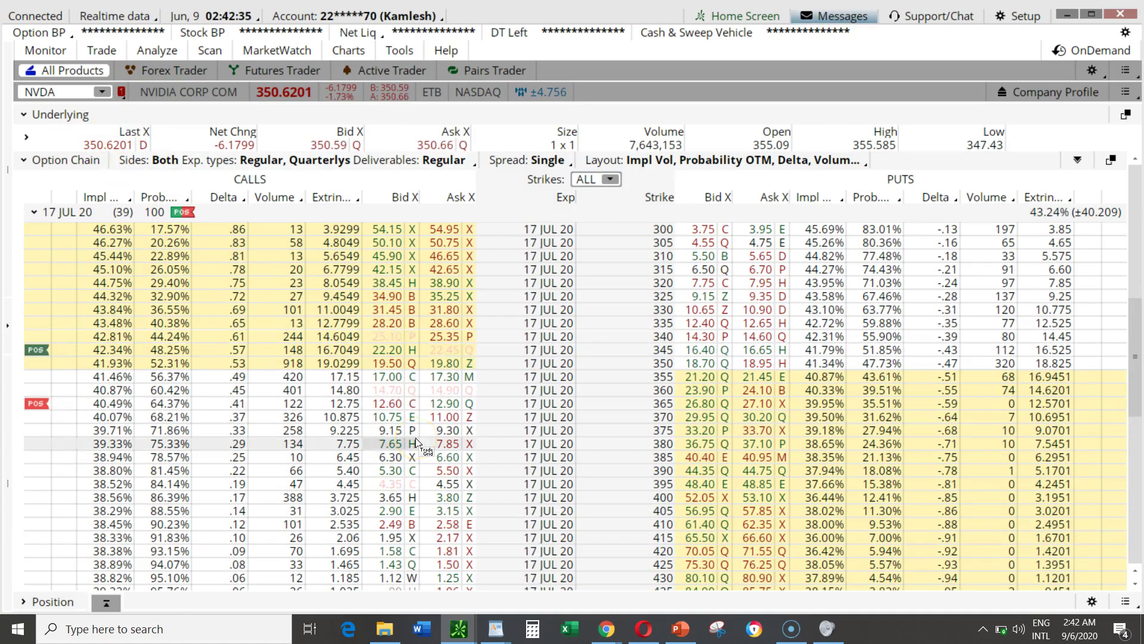